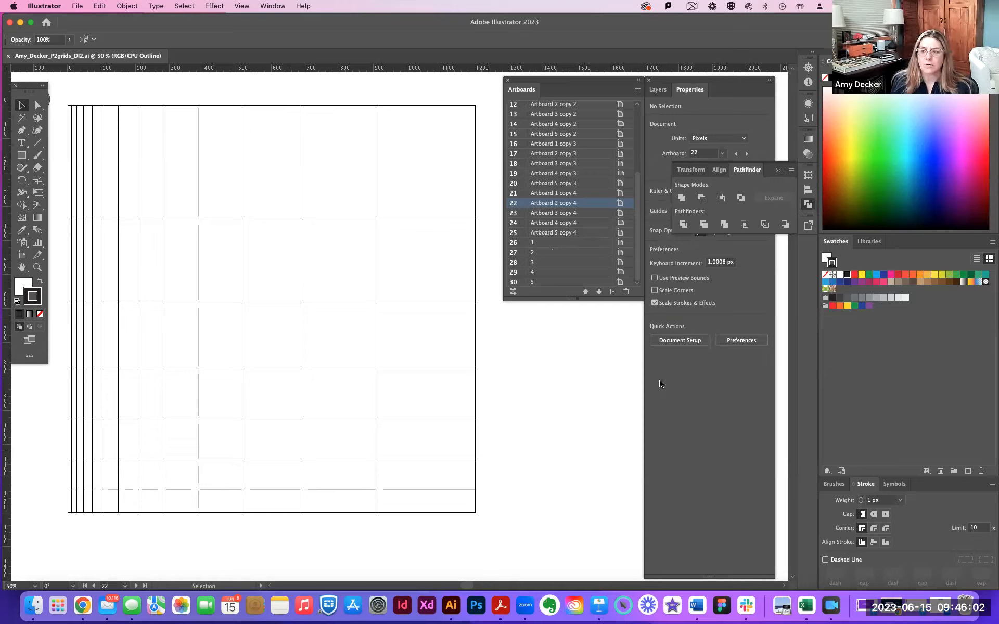
Draw straight diagonal lines from upper-left to lower-right corner in the four widest cells of the grid's top row
{"action": "left_click", "coordinate": [36, 148]}
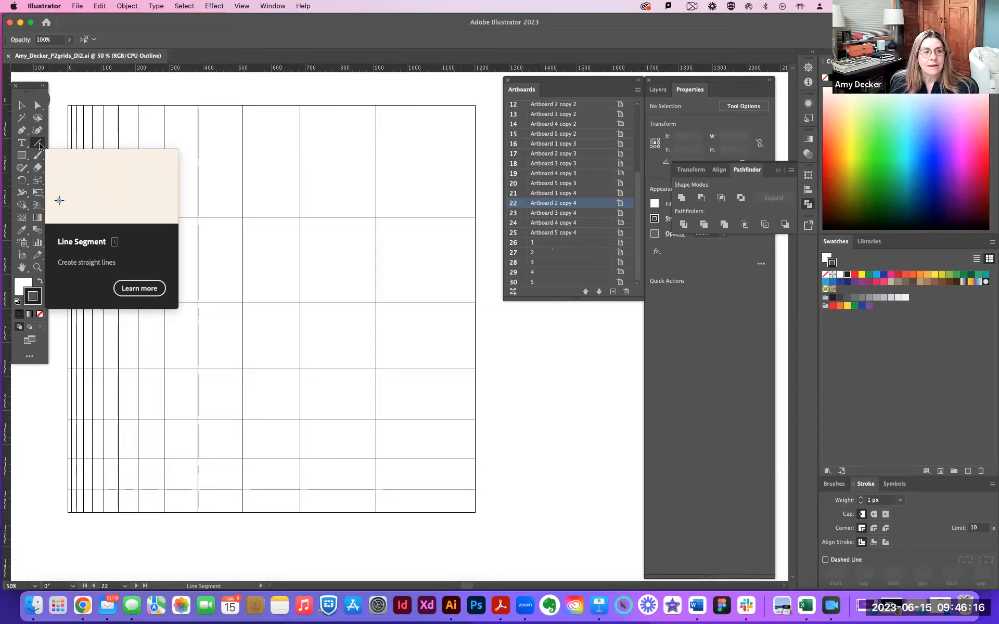
{"action": "left_click", "coordinate": [39, 145]}
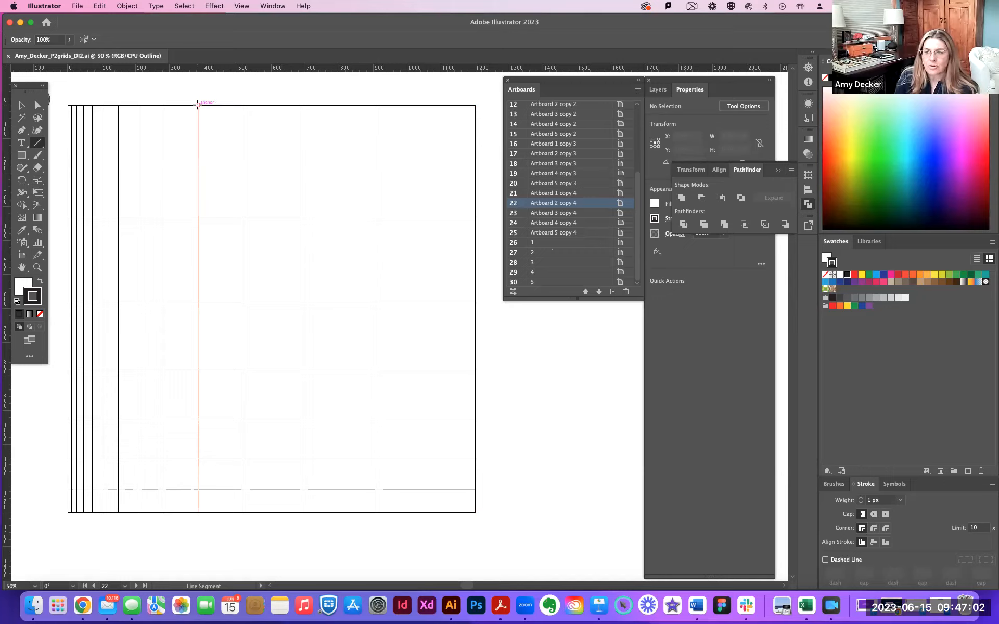
{"action": "left_click_drag", "start_coordinate": [198, 104], "coordinate": [242, 217]}
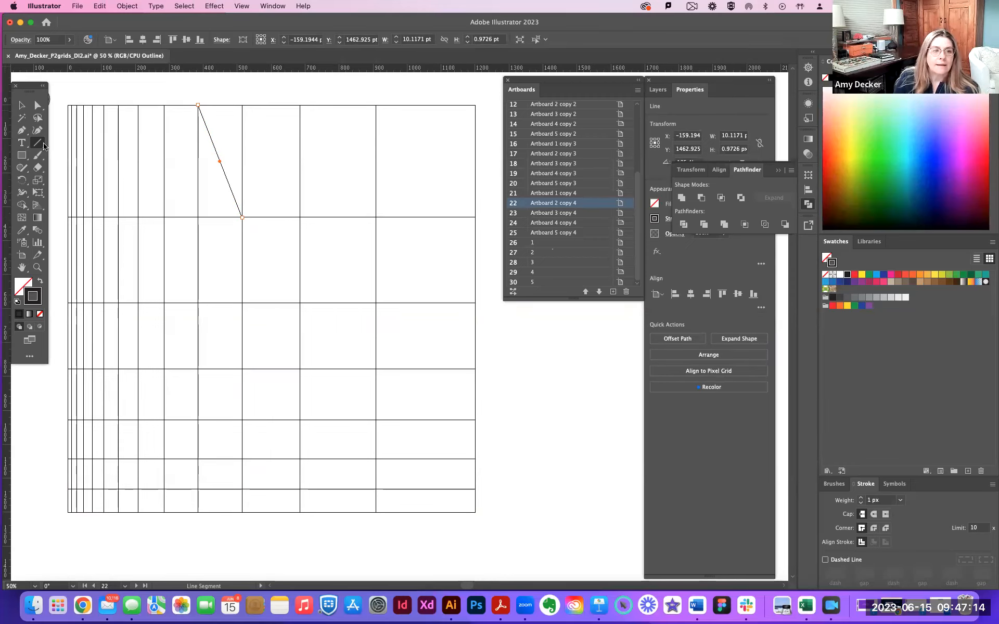
{"action": "left_click_drag", "start_coordinate": [243, 105], "coordinate": [300, 218]}
{"action": "left_click_drag", "start_coordinate": [302, 105], "coordinate": [376, 216]}
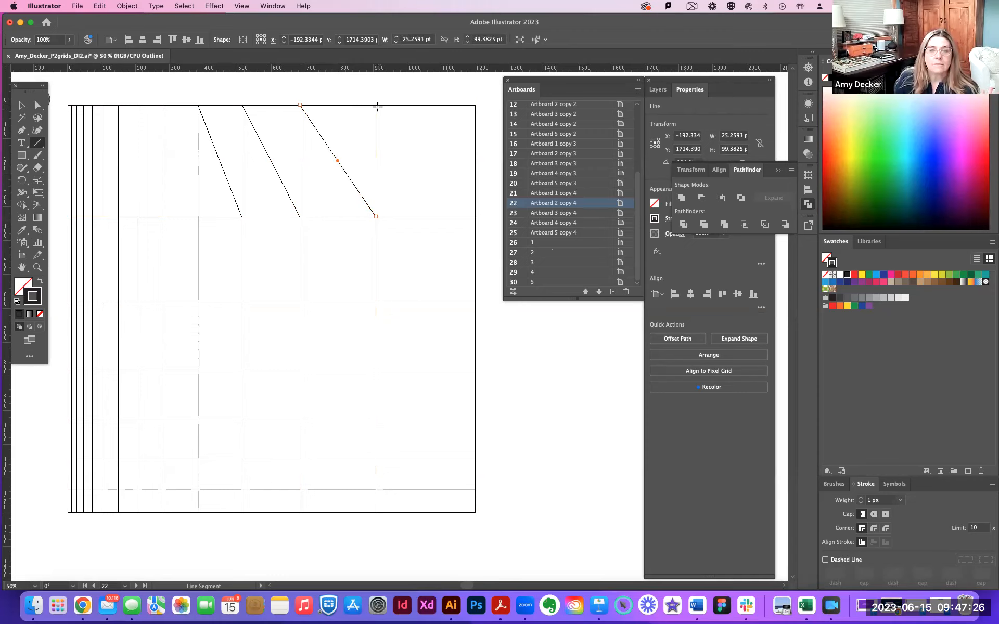
{"action": "left_click_drag", "start_coordinate": [376, 104], "coordinate": [476, 217]}
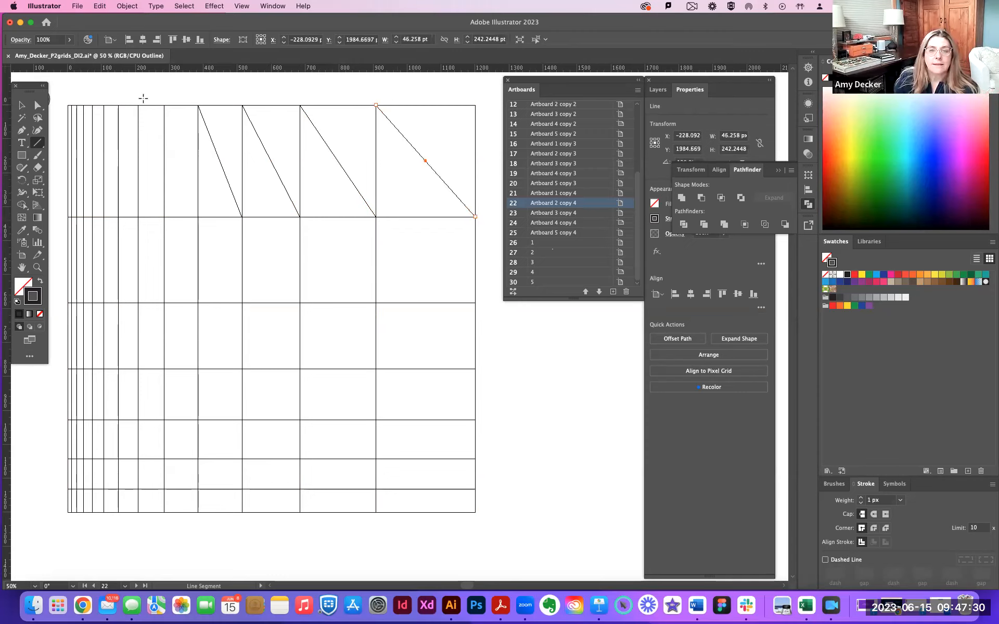
Continue the parallel corner-to-corner diagonals through the next five narrower cells of the top row with the Line Segment tool
{"action": "left_click_drag", "start_coordinate": [164, 105], "coordinate": [198, 217]}
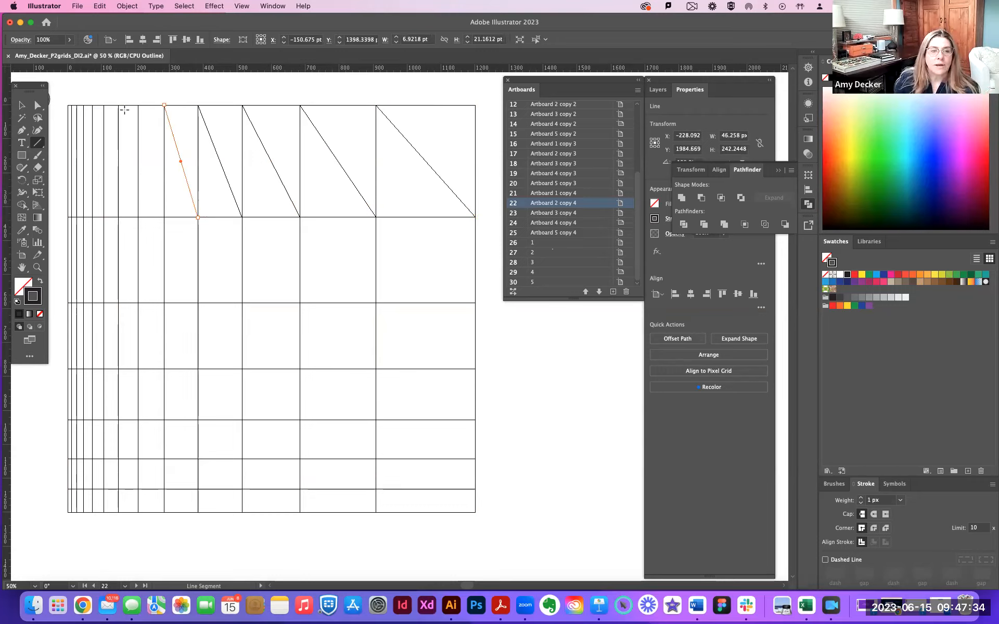
{"action": "left_click_drag", "start_coordinate": [137, 104], "coordinate": [164, 217]}
{"action": "left_click_drag", "start_coordinate": [119, 105], "coordinate": [137, 217]}
{"action": "left_click_drag", "start_coordinate": [103, 105], "coordinate": [116, 216]}
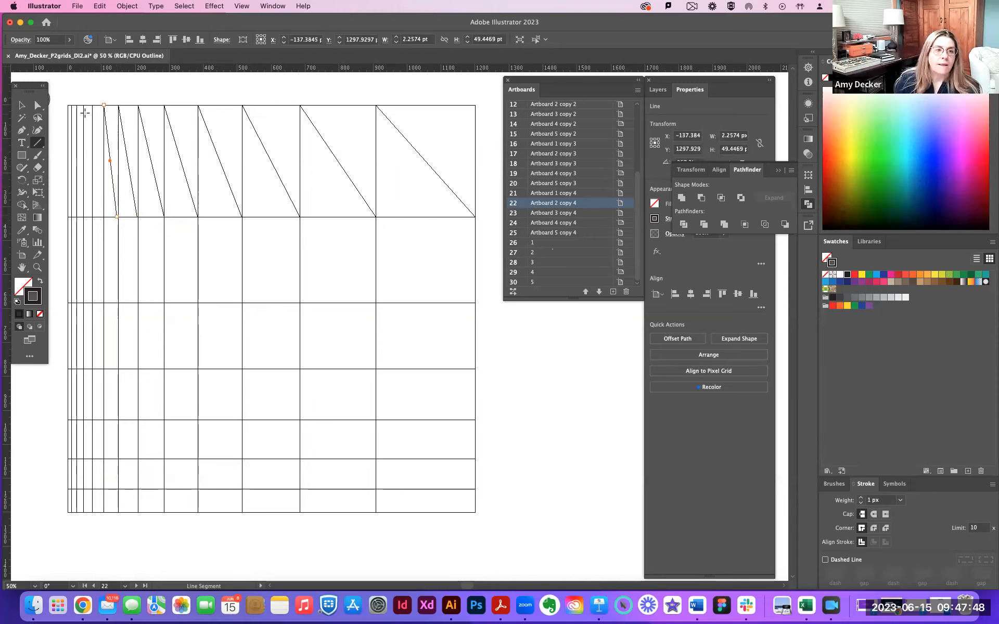
{"action": "left_click_drag", "start_coordinate": [93, 106], "coordinate": [103, 216]}
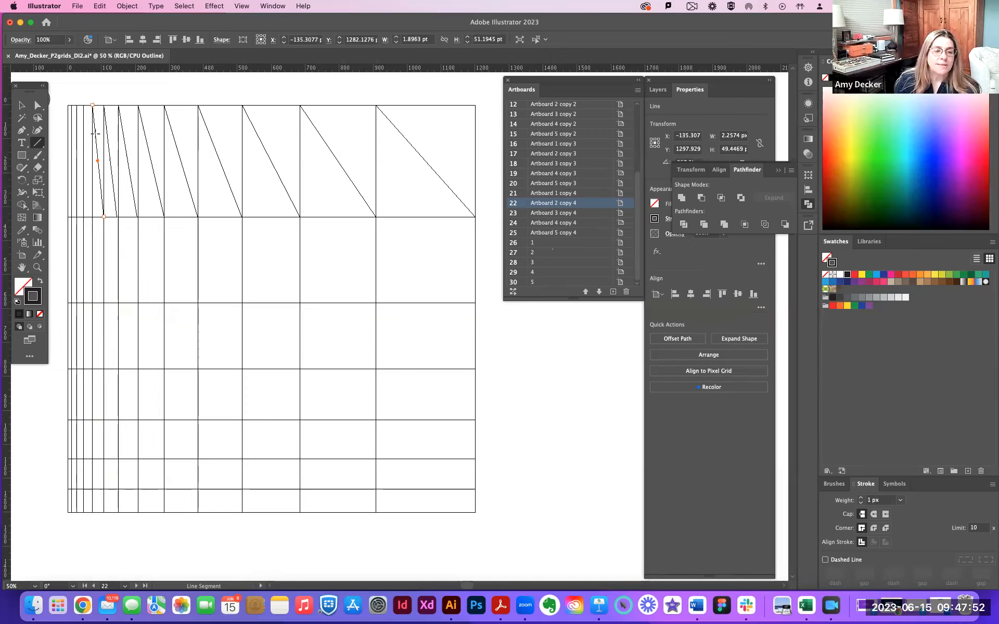
{"action": "left_click_drag", "start_coordinate": [83, 105], "coordinate": [91, 215]}
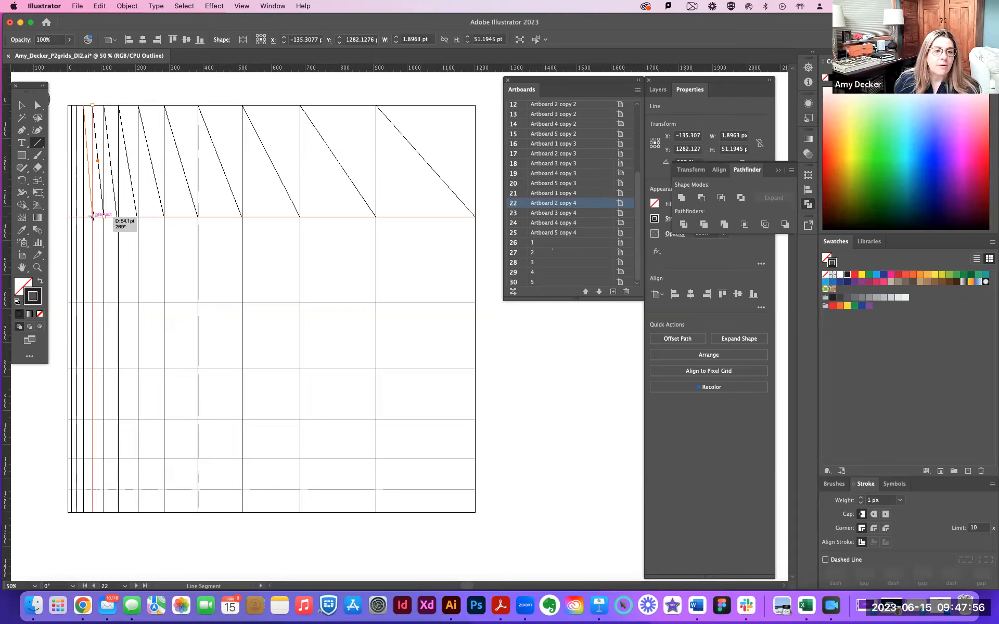
{"action": "left_click", "coordinate": [94, 149], "text": "super"}
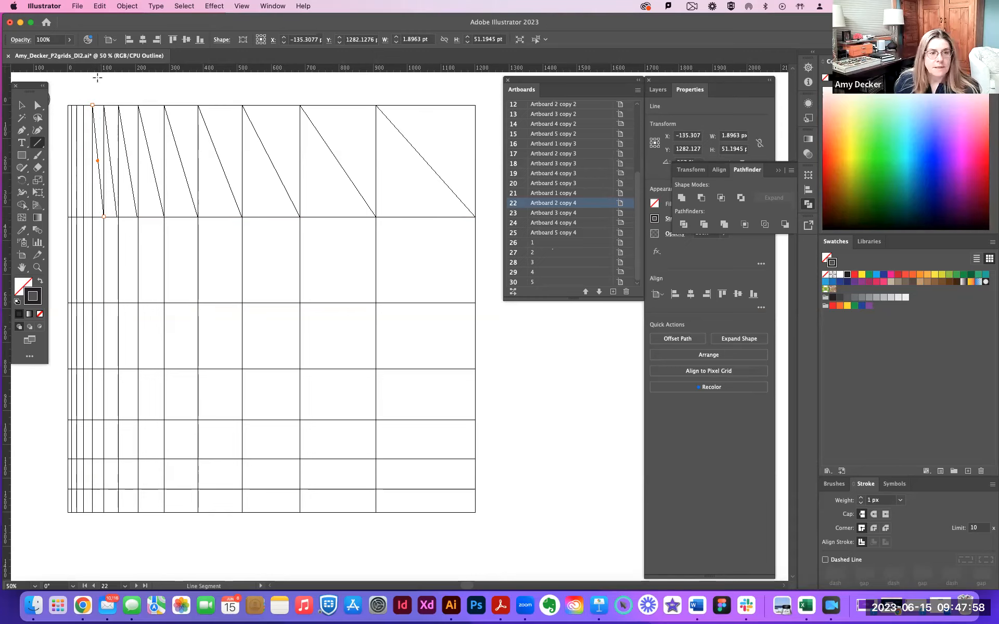
{"action": "key", "text": "super+equal"}
{"action": "key", "text": "super+equal"}
{"action": "key", "text": "super+equal"}
{"action": "key", "text": "space"}
{"action": "left_click_drag", "start_coordinate": [329, 211], "coordinate": [168, 165]}
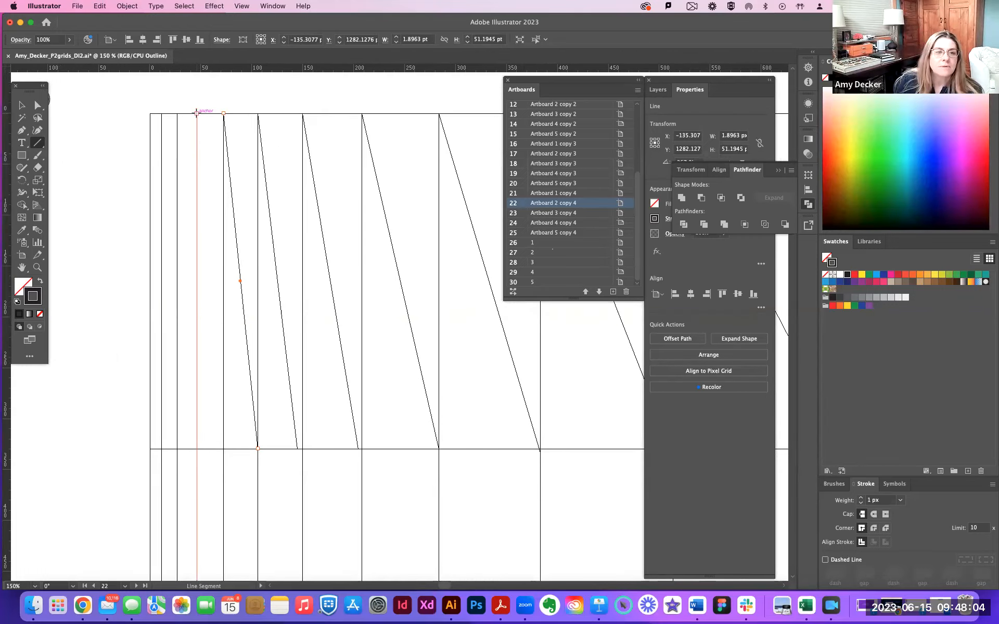
{"action": "left_click", "coordinate": [197, 113]}
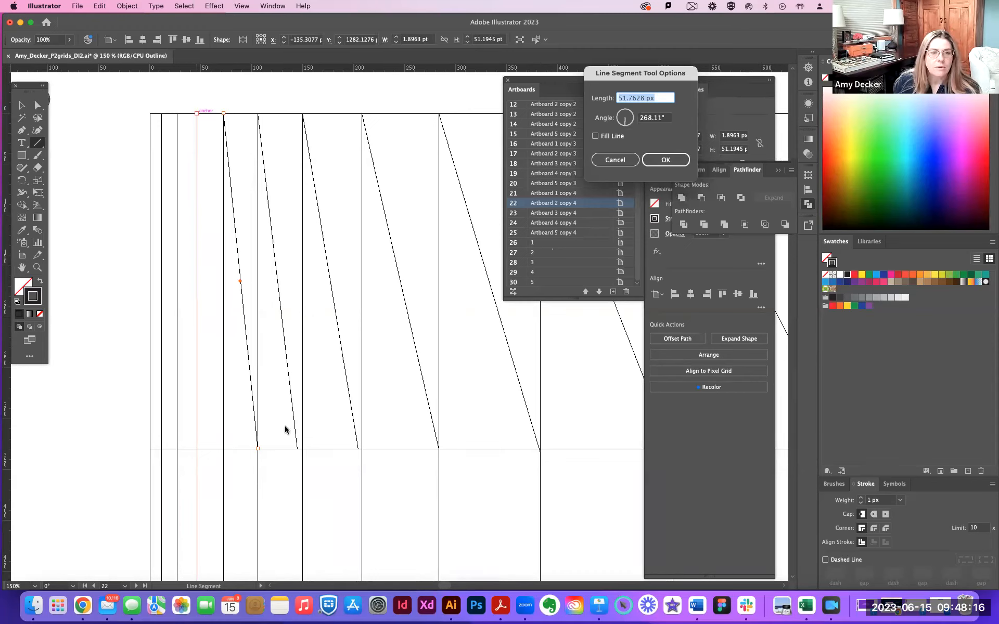
{"action": "left_click", "coordinate": [606, 161]}
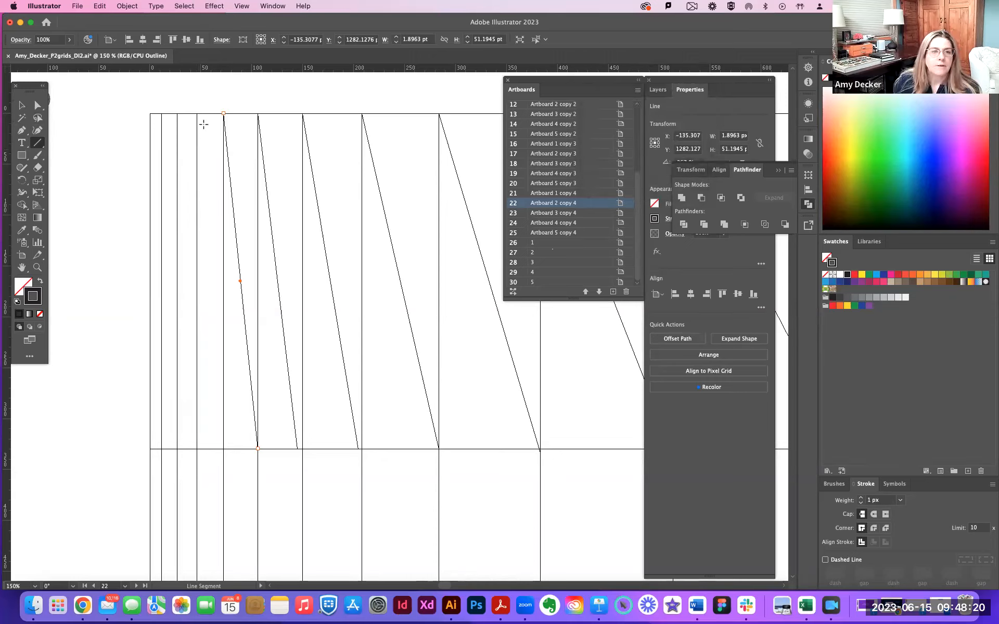
{"action": "left_click", "coordinate": [218, 296]}
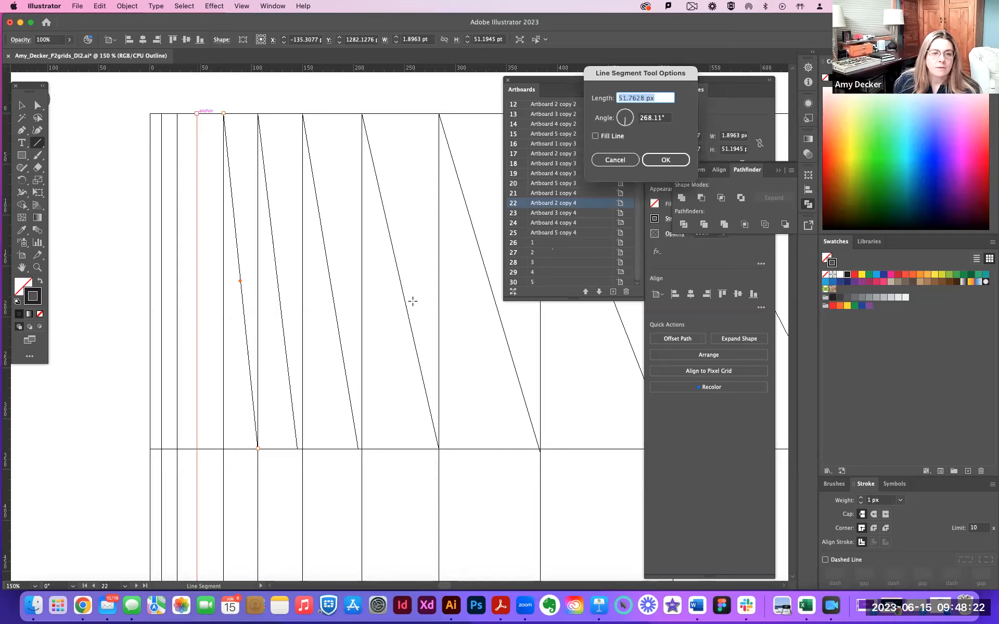
{"action": "left_click", "coordinate": [608, 161]}
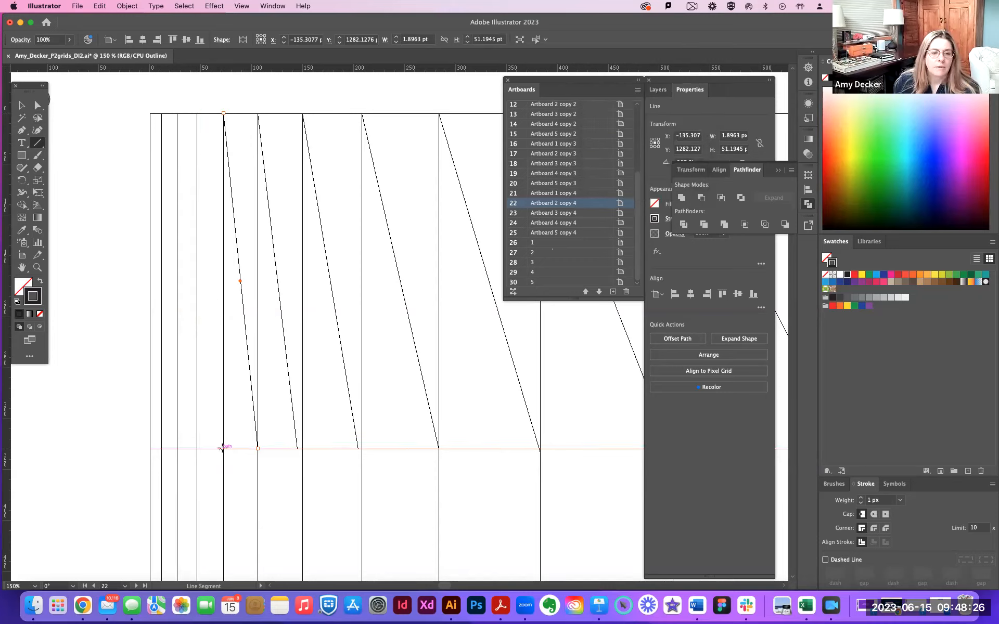
{"action": "left_click_drag", "start_coordinate": [224, 449], "coordinate": [218, 416]}
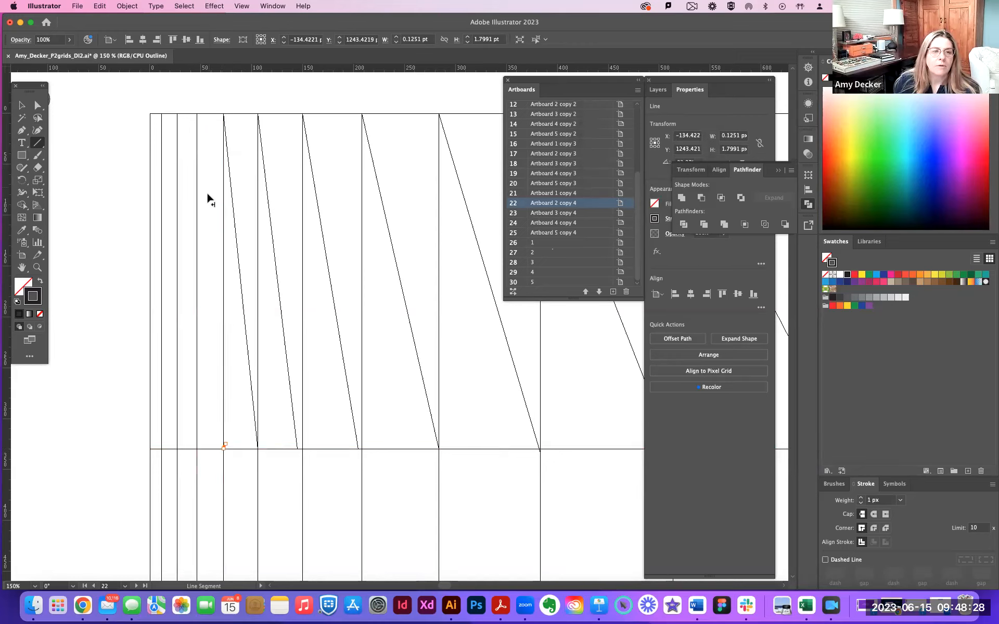
{"action": "key", "text": "Delete"}
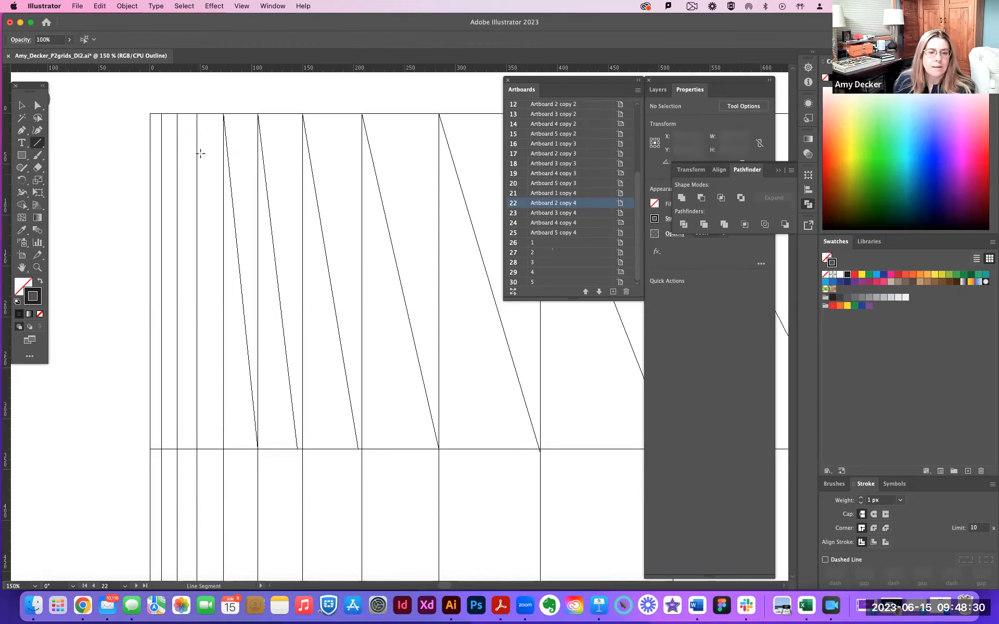
{"action": "left_click", "coordinate": [196, 113]}
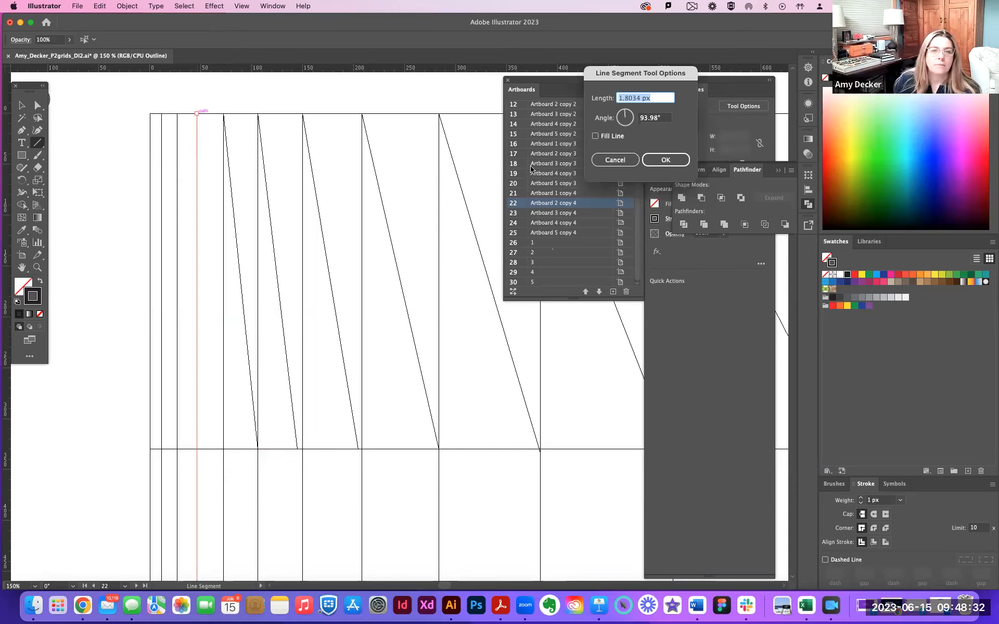
{"action": "left_click", "coordinate": [611, 162]}
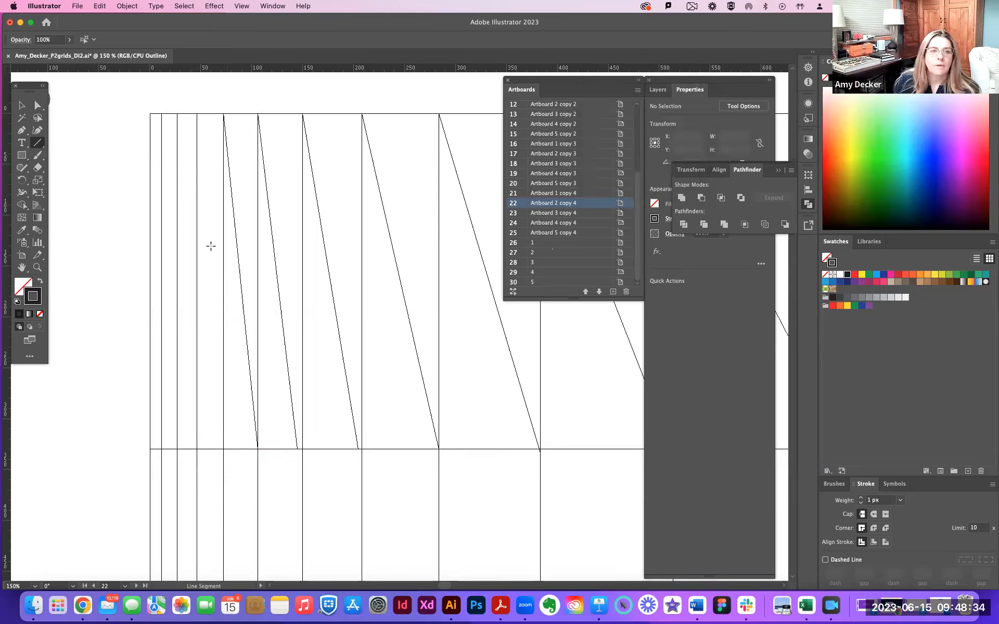
{"action": "left_click", "coordinate": [213, 407]}
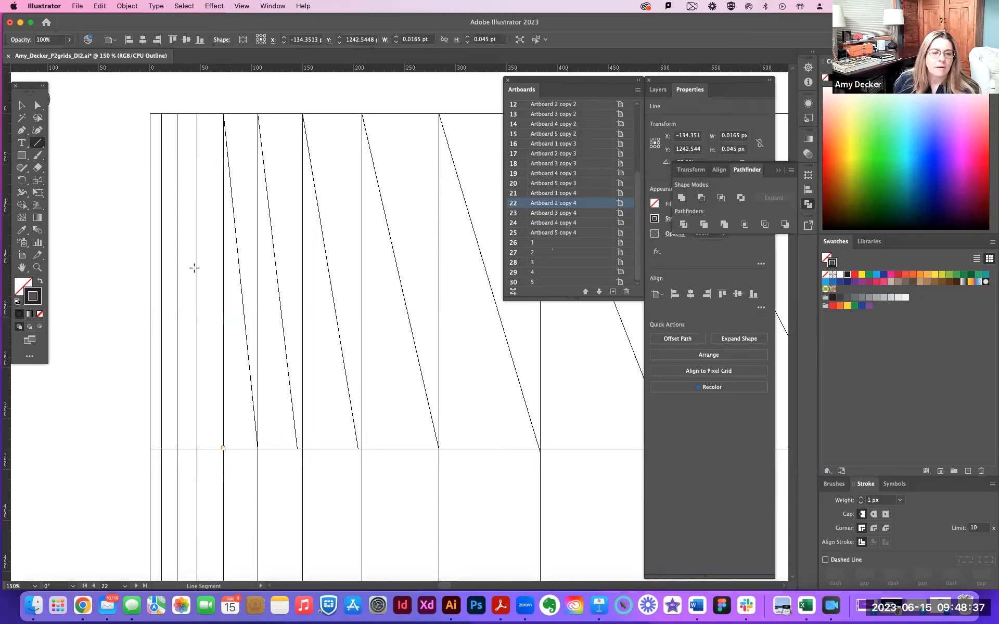
{"action": "left_click", "coordinate": [223, 448]}
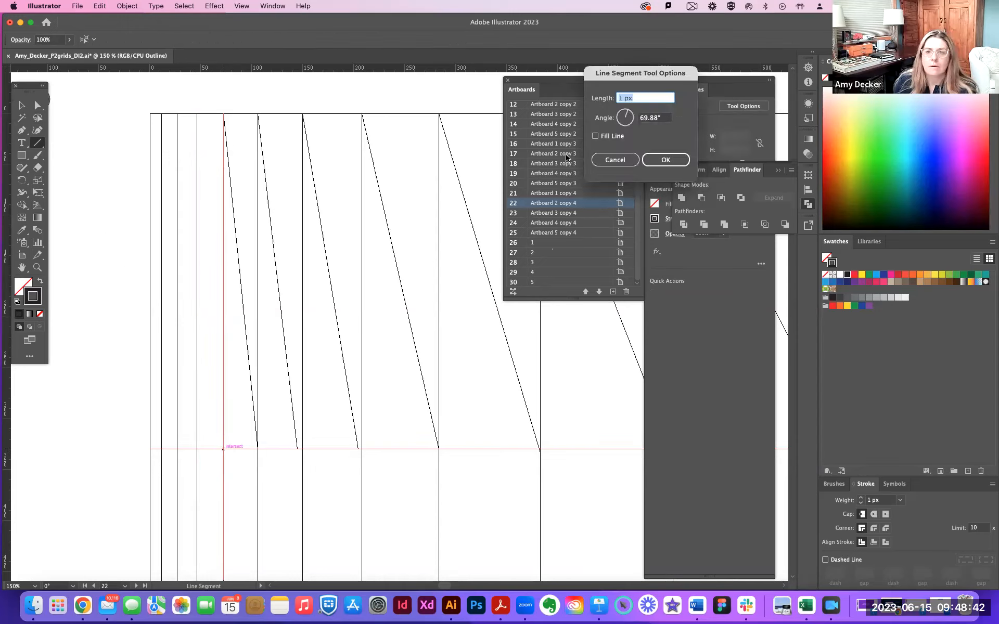
{"action": "left_click", "coordinate": [608, 159]}
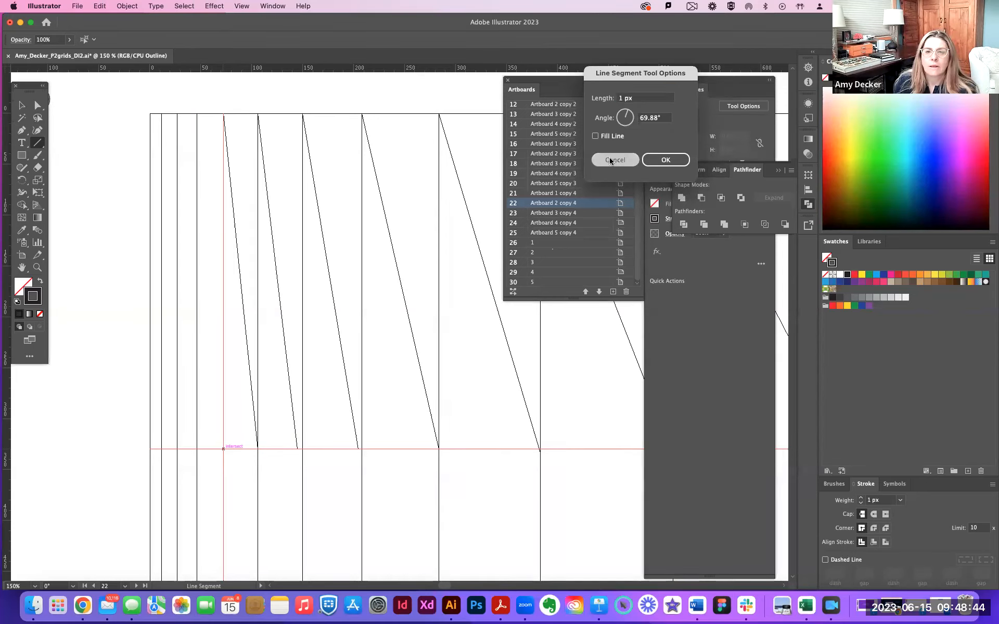
Draw diagonals from upper-left to lower-right corner in the four narrowest top-row cells, starting at the grid's outer corner, and deselect
{"action": "left_click", "coordinate": [22, 106]}
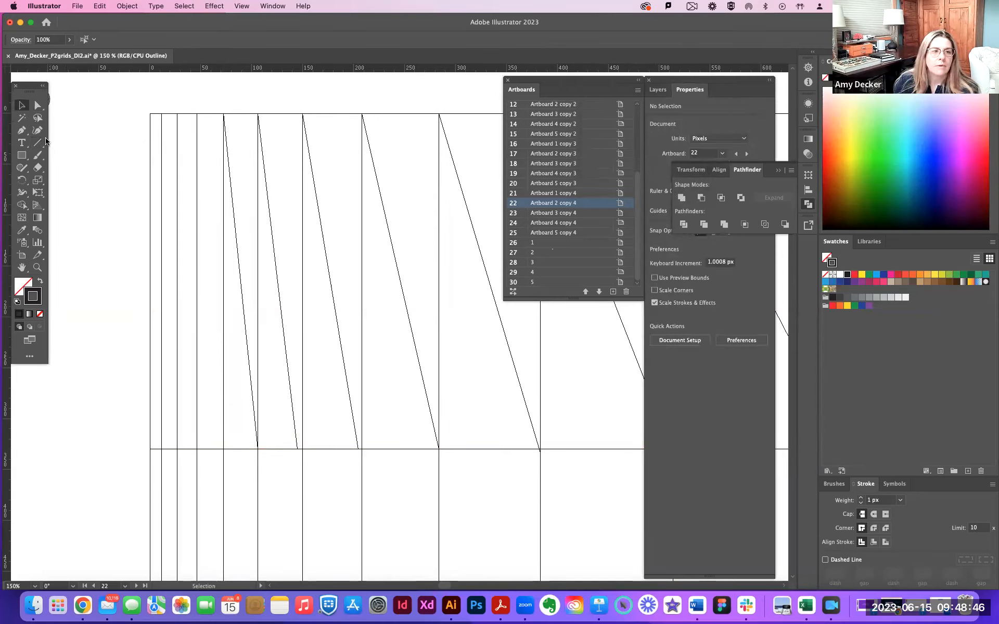
{"action": "left_click", "coordinate": [39, 142]}
{"action": "left_click_drag", "start_coordinate": [150, 112], "coordinate": [161, 449]}
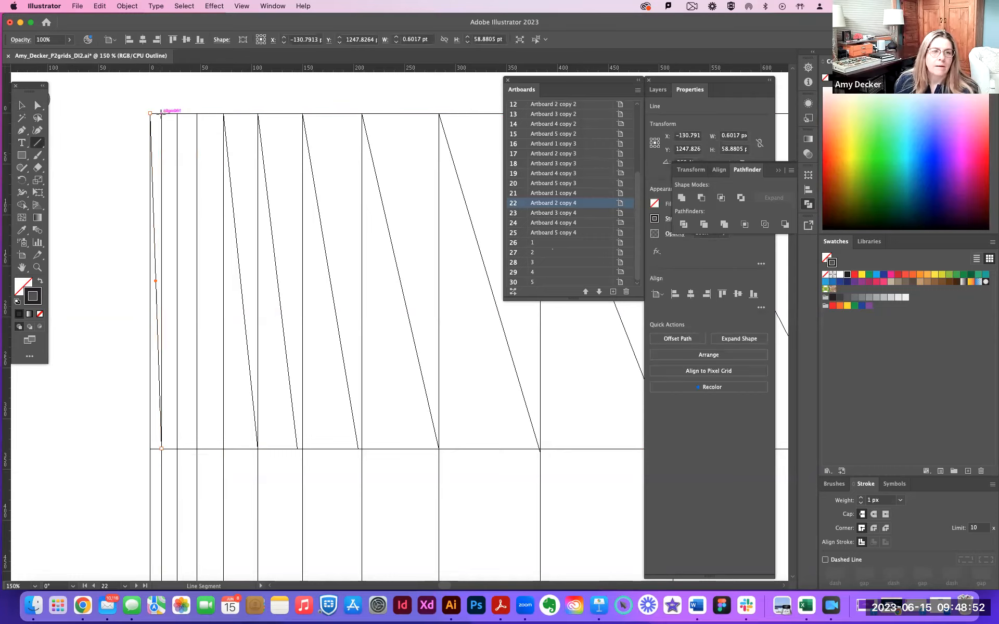
{"action": "left_click_drag", "start_coordinate": [161, 112], "coordinate": [180, 451]}
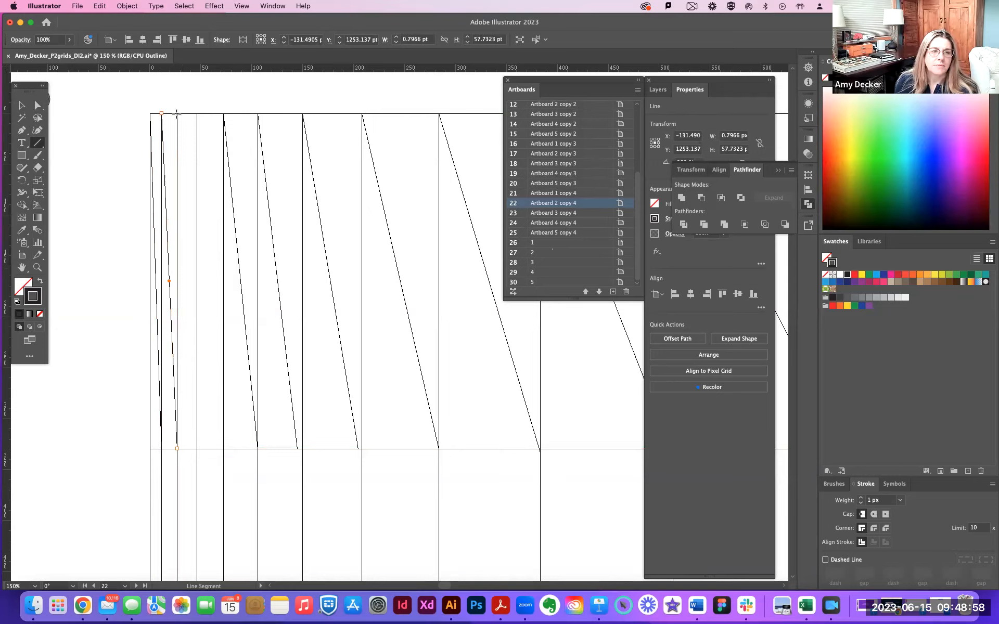
{"action": "mouse_move", "coordinate": [177, 114]}
{"action": "left_mouse_down"}
{"action": "mouse_move", "coordinate": [185, 457]}
{"action": "mouse_move", "coordinate": [197, 450]}
{"action": "left_mouse_up"}
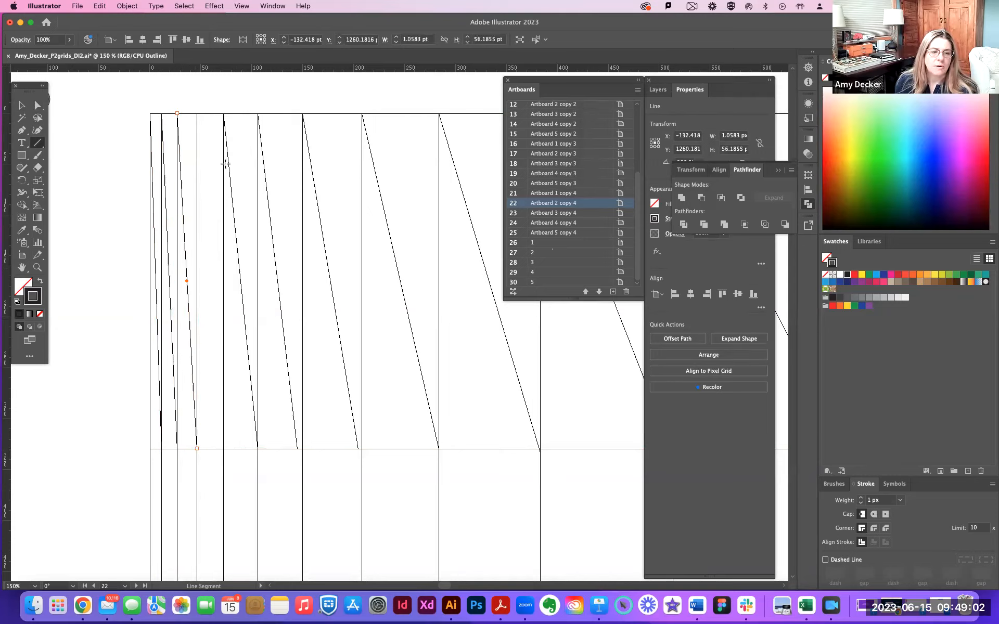
{"action": "left_click_drag", "start_coordinate": [197, 114], "coordinate": [223, 448]}
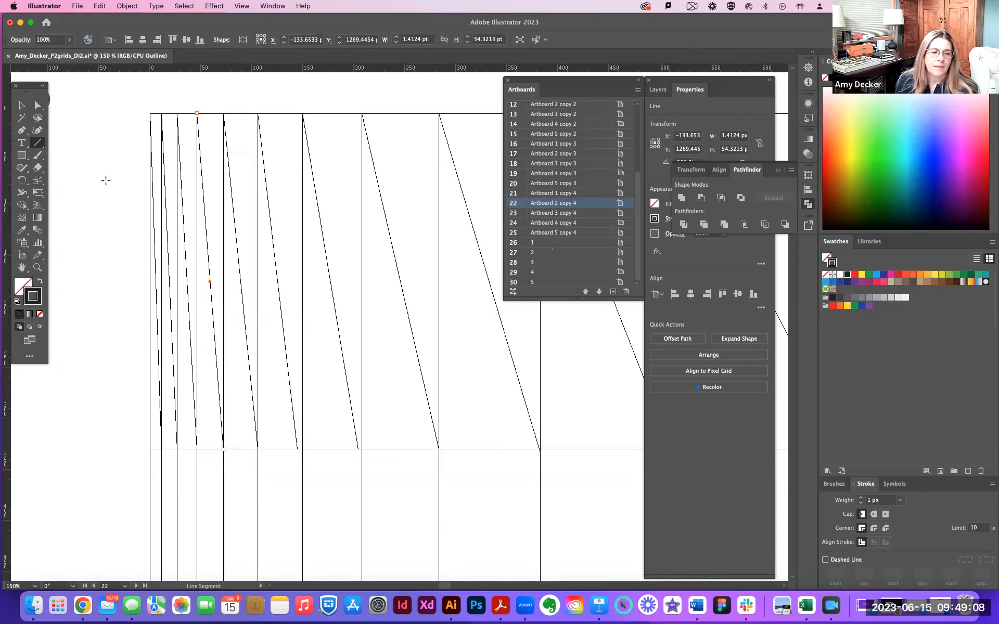
{"action": "left_click", "coordinate": [22, 105]}
{"action": "left_click", "coordinate": [62, 124]}
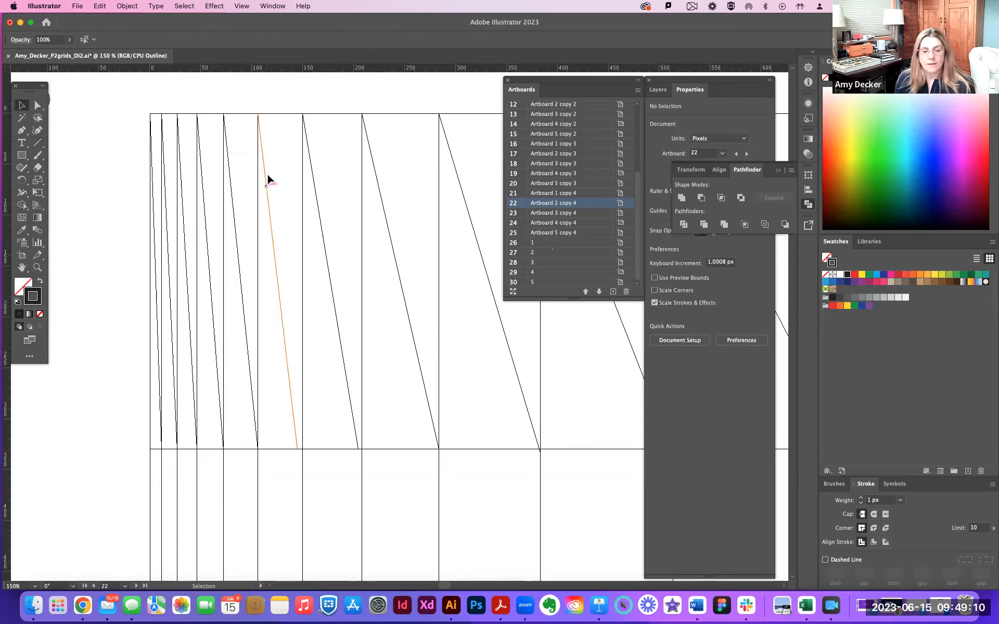
Close the Artboards panel that covers part of the grid's top row
{"action": "key", "text": "super+minus"}
{"action": "key", "text": "super+minus"}
{"action": "left_click_drag", "start_coordinate": [321, 177], "coordinate": [145, 150]}
{"action": "key", "text": "super+minus"}
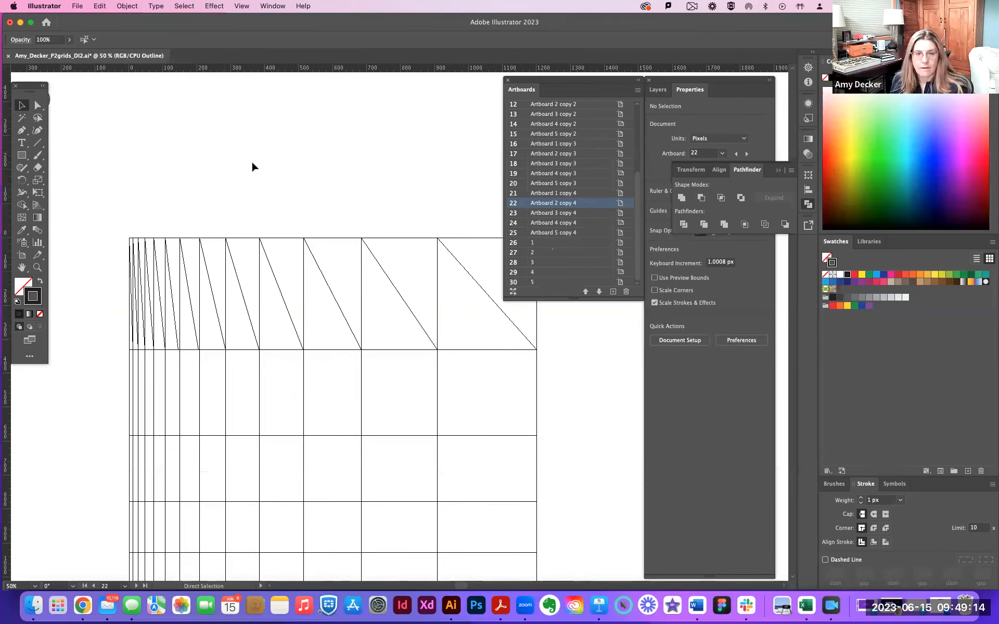
{"action": "scroll", "coordinate": [234, 137], "scroll_direction": "down", "scroll_amount": 3}
{"action": "scroll", "coordinate": [235, 136], "scroll_direction": "right", "scroll_amount": 2}
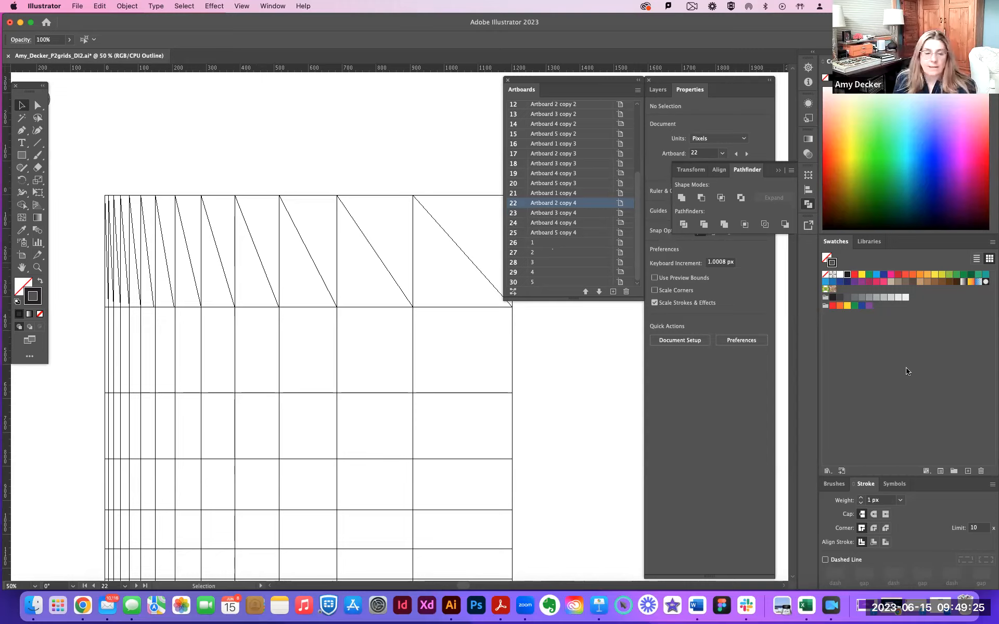
{"action": "left_click", "coordinate": [495, 288]}
{"action": "left_click_drag", "start_coordinate": [601, 84], "coordinate": [681, 140]}
{"action": "left_click_drag", "start_coordinate": [649, 105], "coordinate": [526, 89]}
{"action": "left_click", "coordinate": [526, 87]}
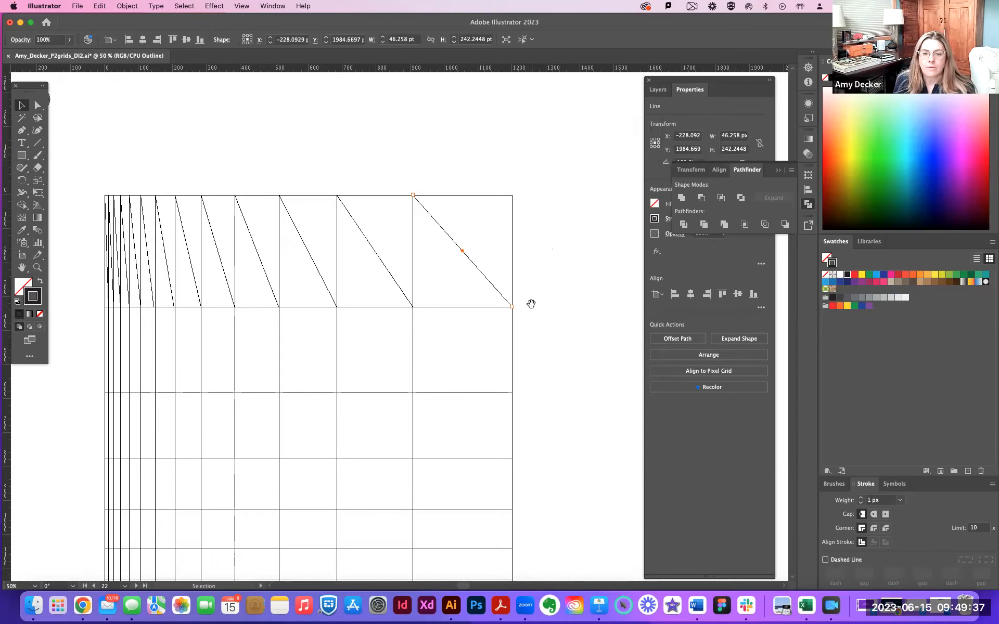
Deselect the diagonal in the widest top-row cell and all other grid artwork
{"action": "scroll", "coordinate": [531, 304], "scroll_direction": "down", "scroll_amount": 5}
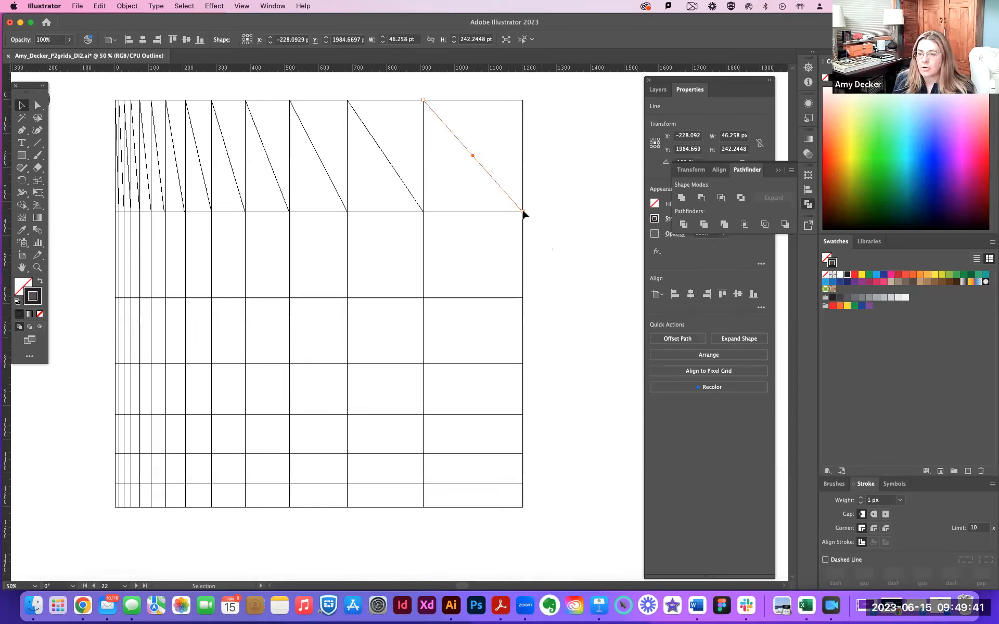
{"action": "key", "text": "super"}
{"action": "key", "text": "super+shift+a"}
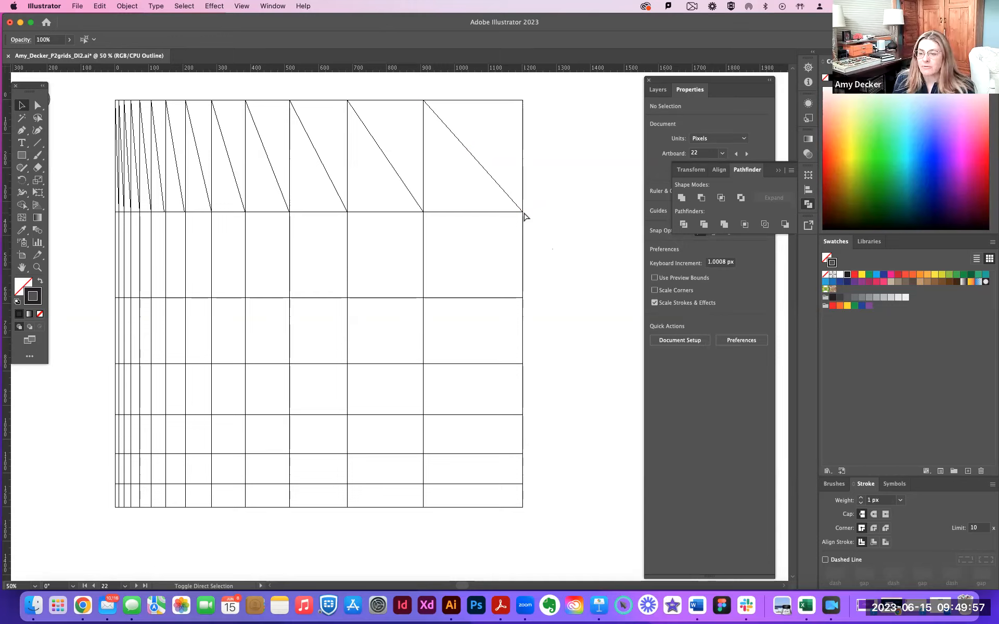
{"action": "left_click", "coordinate": [506, 238]}
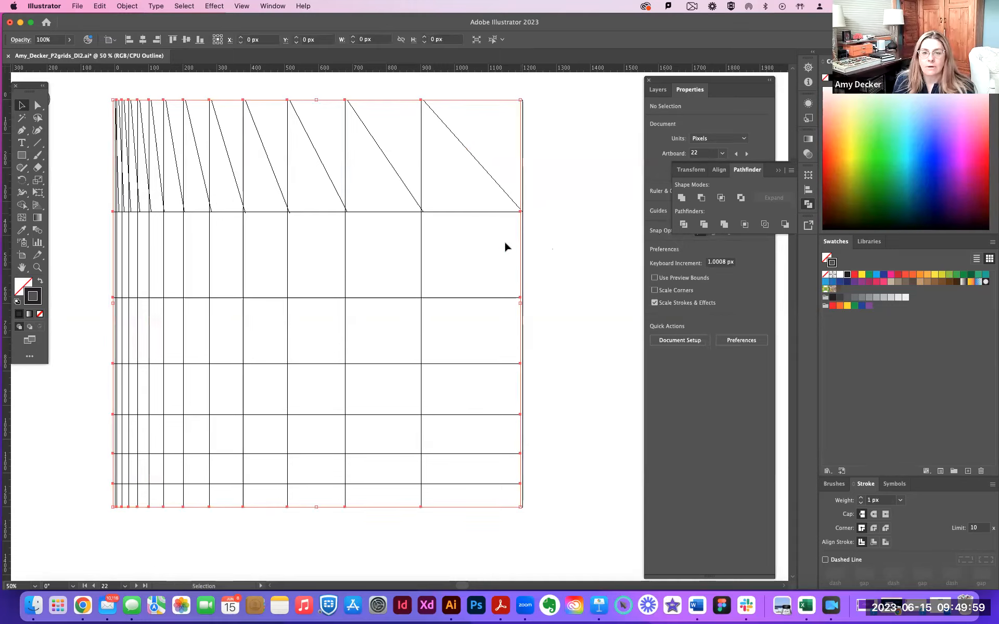
{"action": "left_click", "coordinate": [541, 224]}
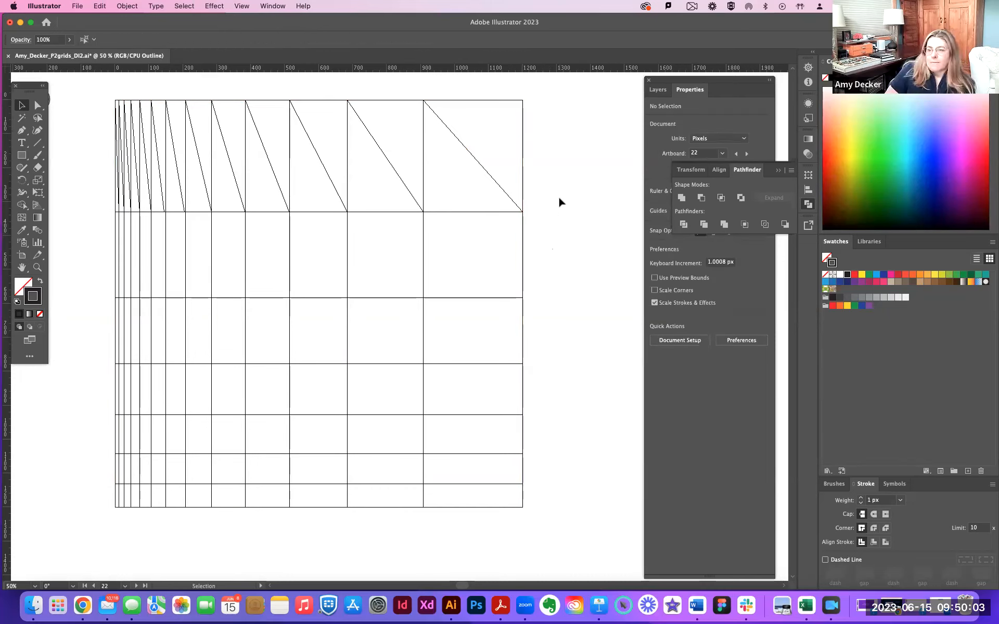
{"action": "left_click", "coordinate": [523, 212]}
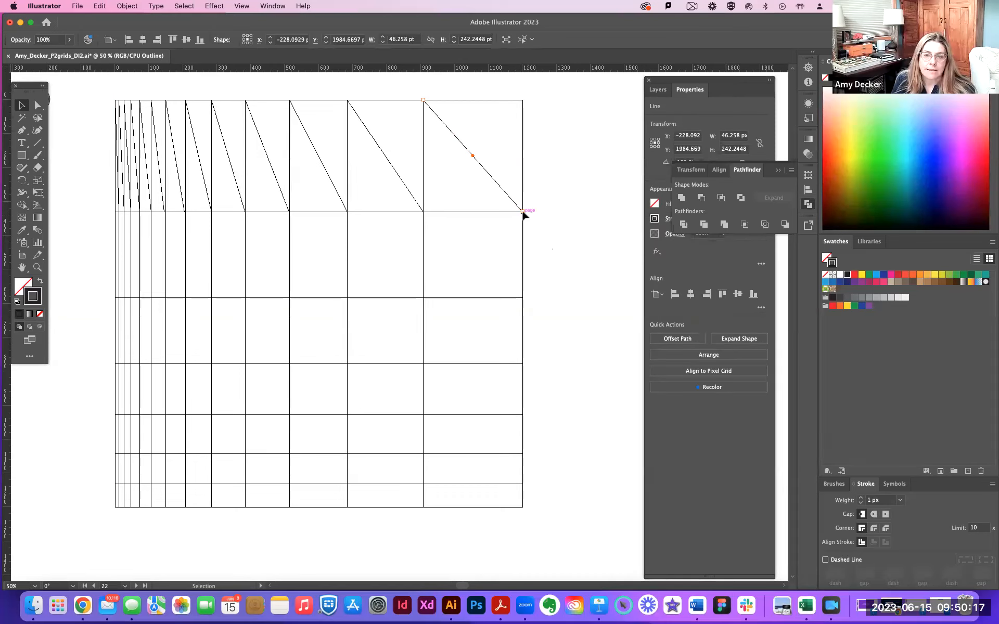
{"action": "key", "text": "super+shift+a"}
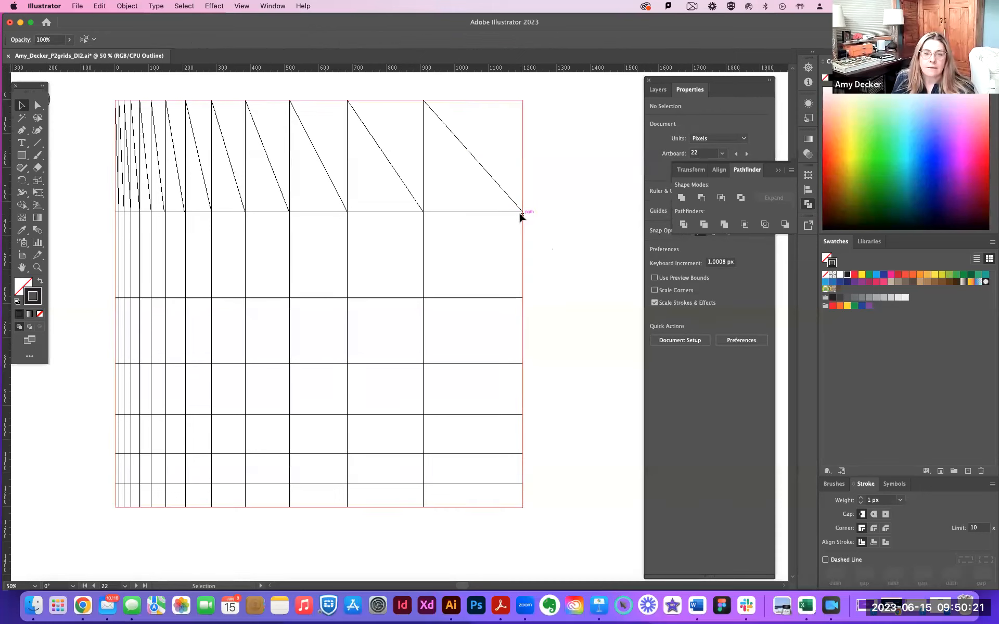
{"action": "left_click", "coordinate": [38, 143]}
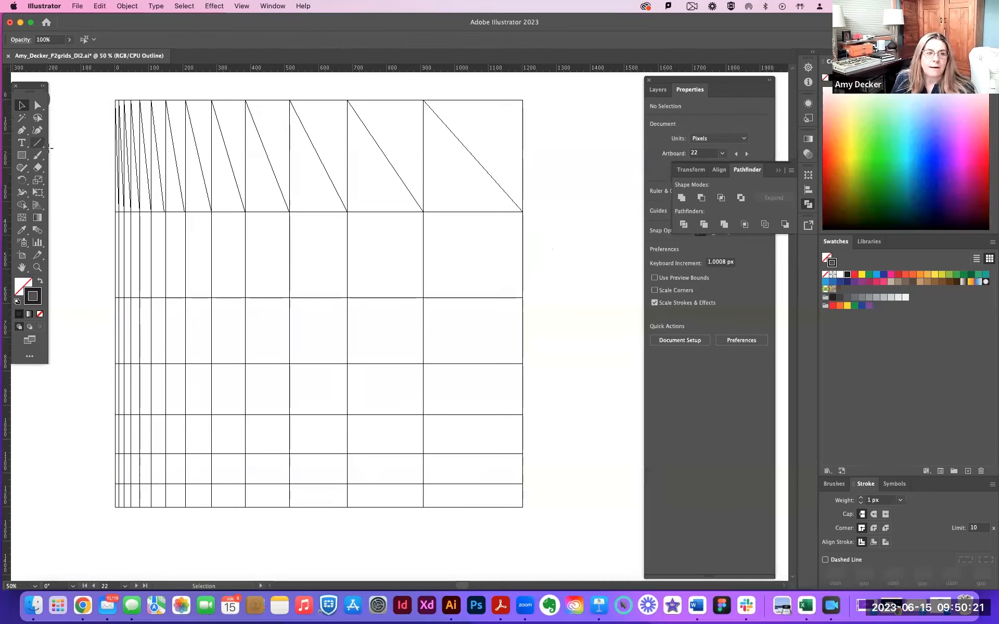
{"action": "left_click", "coordinate": [522, 213]}
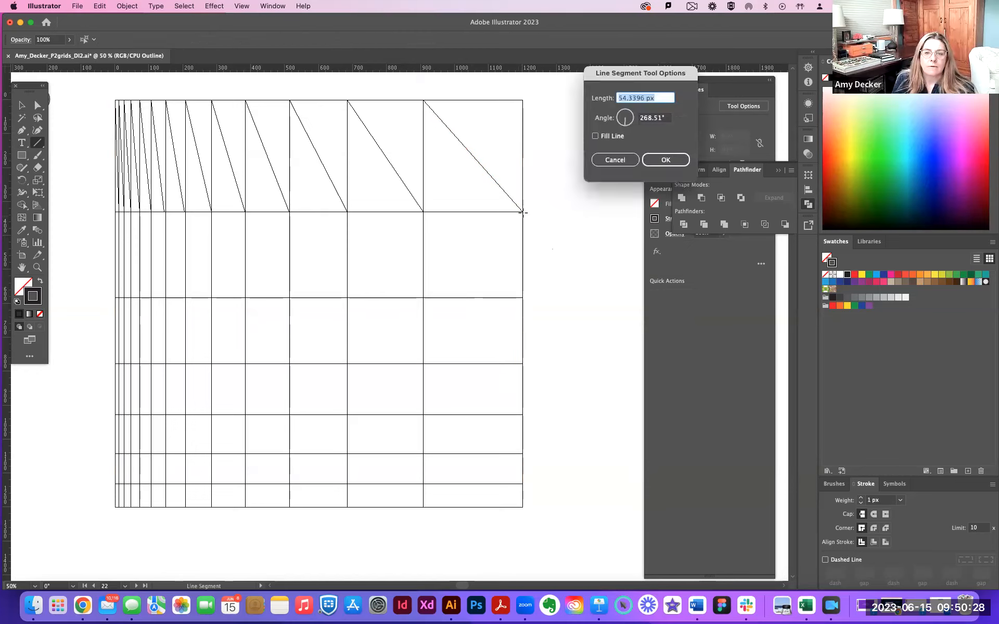
{"action": "left_click", "coordinate": [615, 161]}
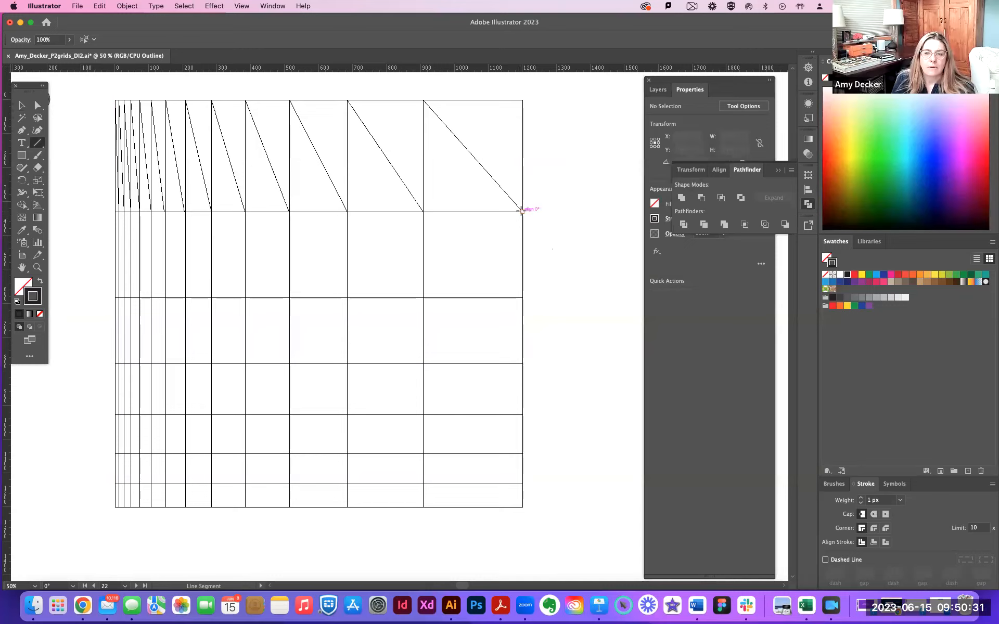
{"action": "left_click", "coordinate": [522, 212]}
{"action": "left_click", "coordinate": [614, 162]}
{"action": "key", "text": "super"}
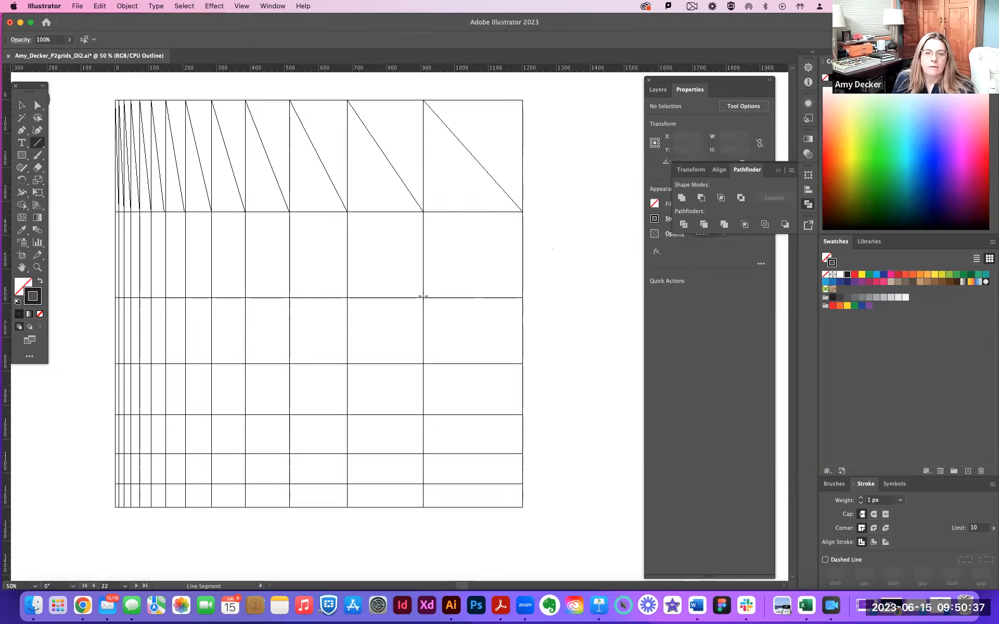
{"action": "left_click_drag", "start_coordinate": [425, 295], "coordinate": [427, 292]}
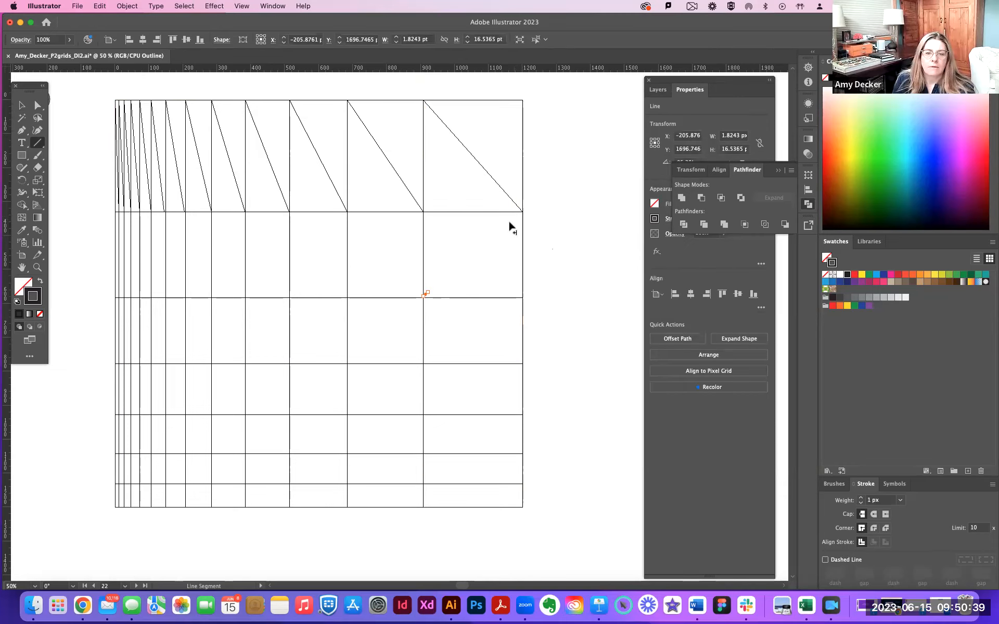
{"action": "key", "text": "super+z"}
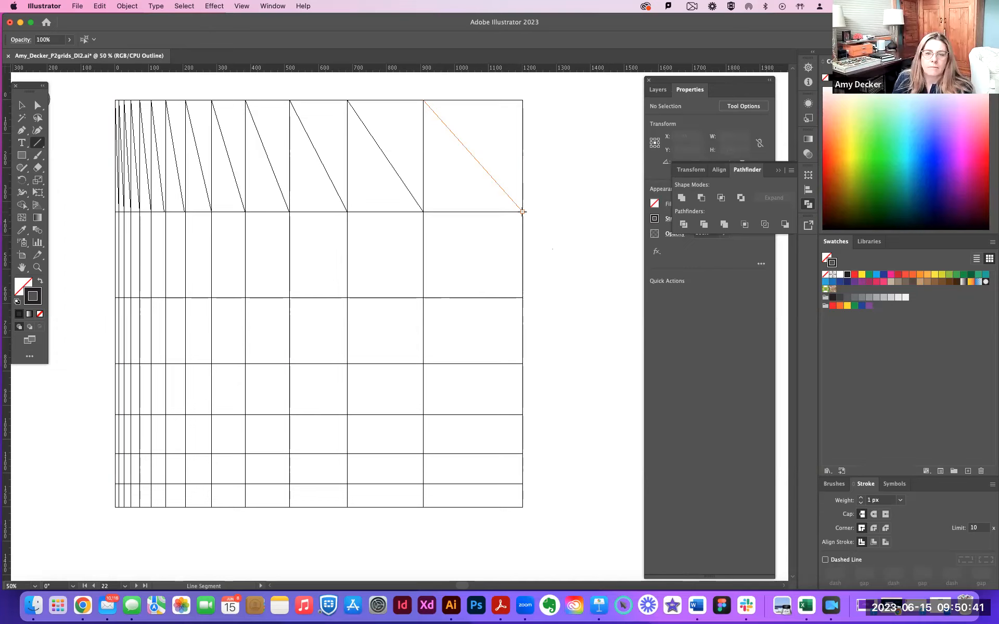
{"action": "left_click", "coordinate": [523, 211]}
{"action": "left_click", "coordinate": [614, 159]}
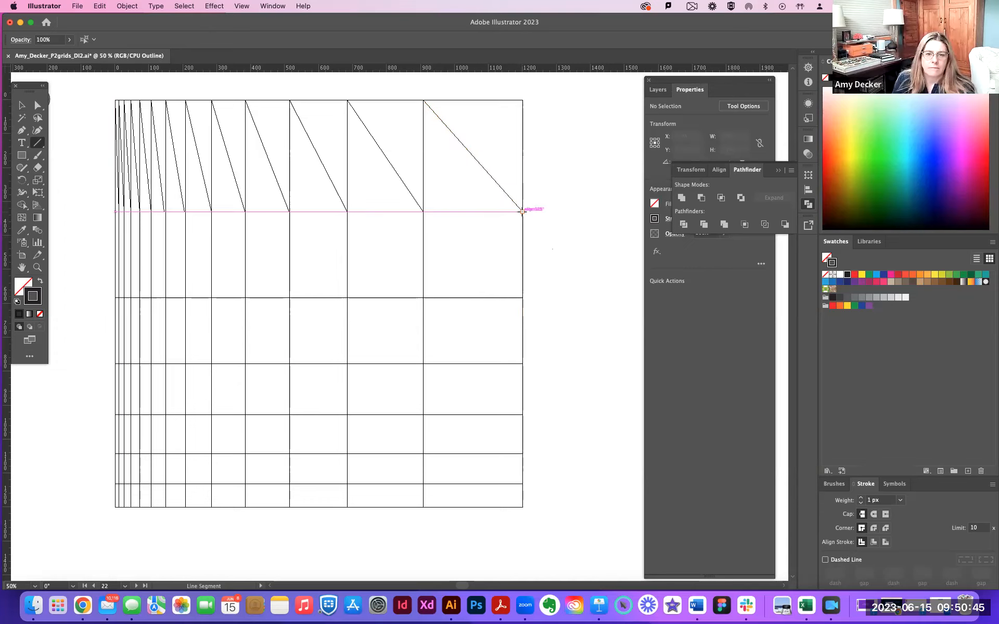
{"action": "left_click", "coordinate": [523, 212]}
{"action": "key", "text": "Escape"}
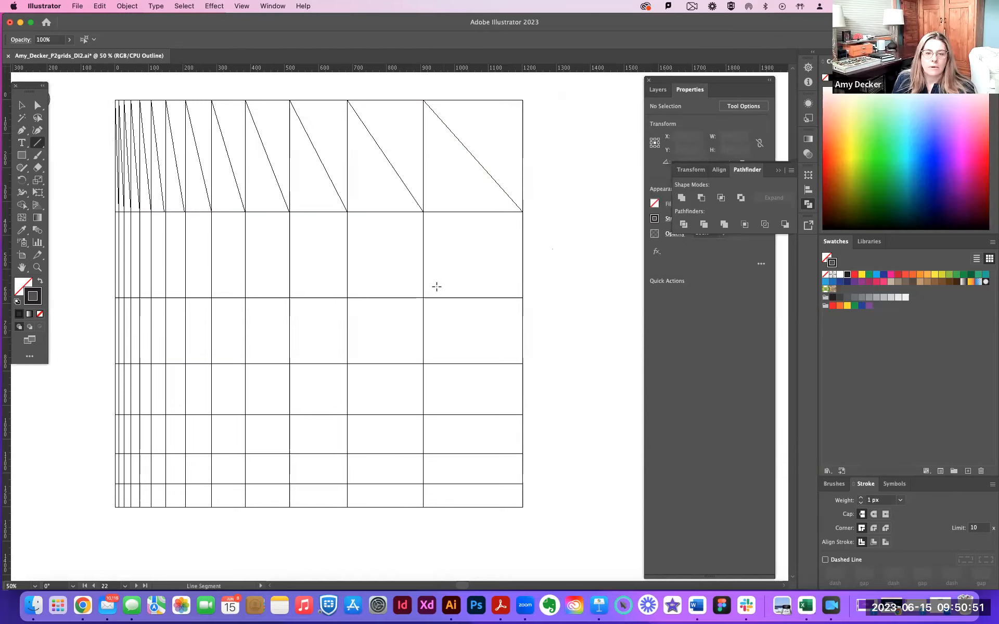
Draw diagonals from lower-left to upper-right corner in the four widest second-row cells with the Line Segment tool, then deselect
{"action": "left_click_drag", "start_coordinate": [425, 298], "coordinate": [523, 212]}
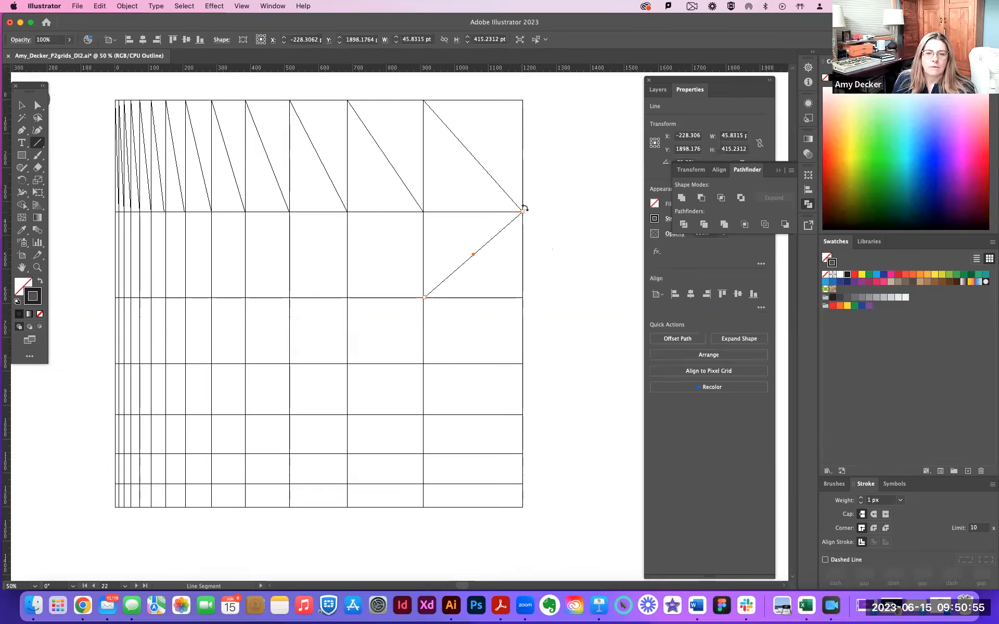
{"action": "mouse_move", "coordinate": [347, 296]}
{"action": "left_mouse_down"}
{"action": "mouse_move", "coordinate": [441, 212]}
{"action": "mouse_move", "coordinate": [423, 212]}
{"action": "left_mouse_up"}
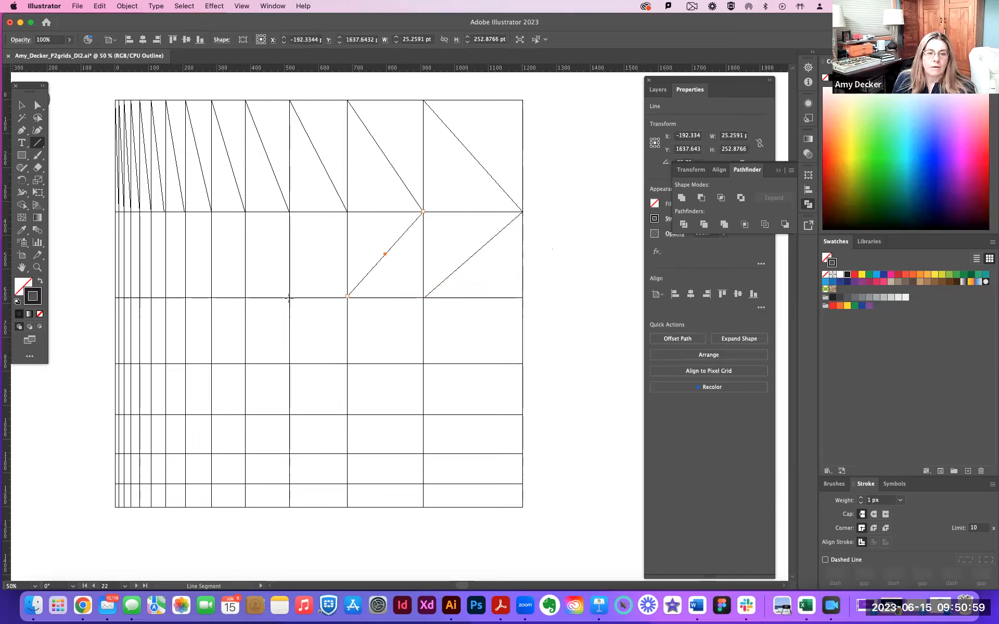
{"action": "left_click_drag", "start_coordinate": [290, 298], "coordinate": [347, 211]}
{"action": "left_click_drag", "start_coordinate": [245, 297], "coordinate": [287, 212]}
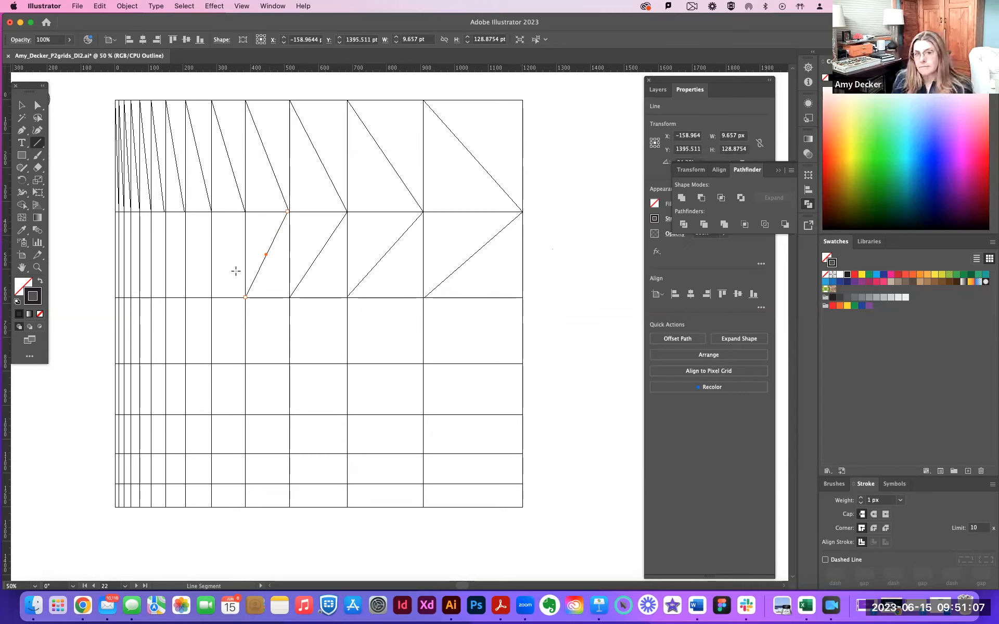
{"action": "left_click", "coordinate": [21, 105]}
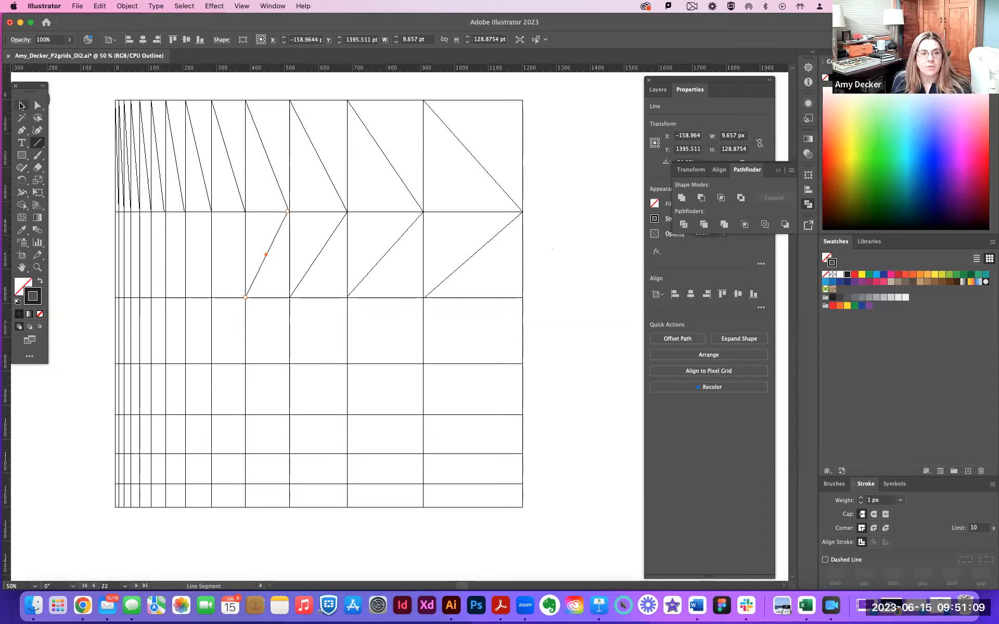
{"action": "left_click", "coordinate": [556, 222]}
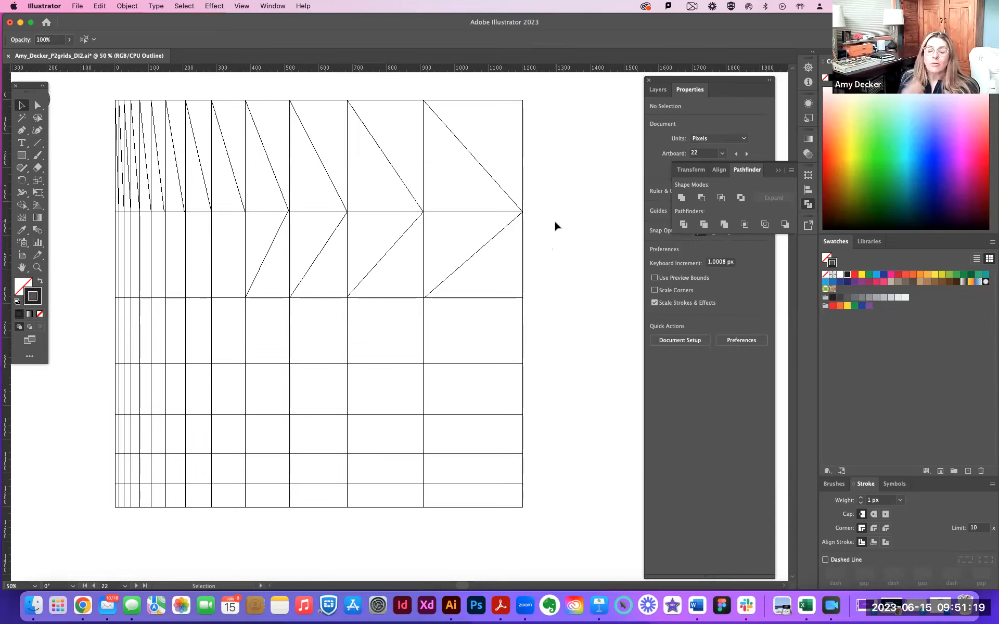
{"action": "scroll", "coordinate": [555, 222], "scroll_direction": "down", "scroll_amount": 1}
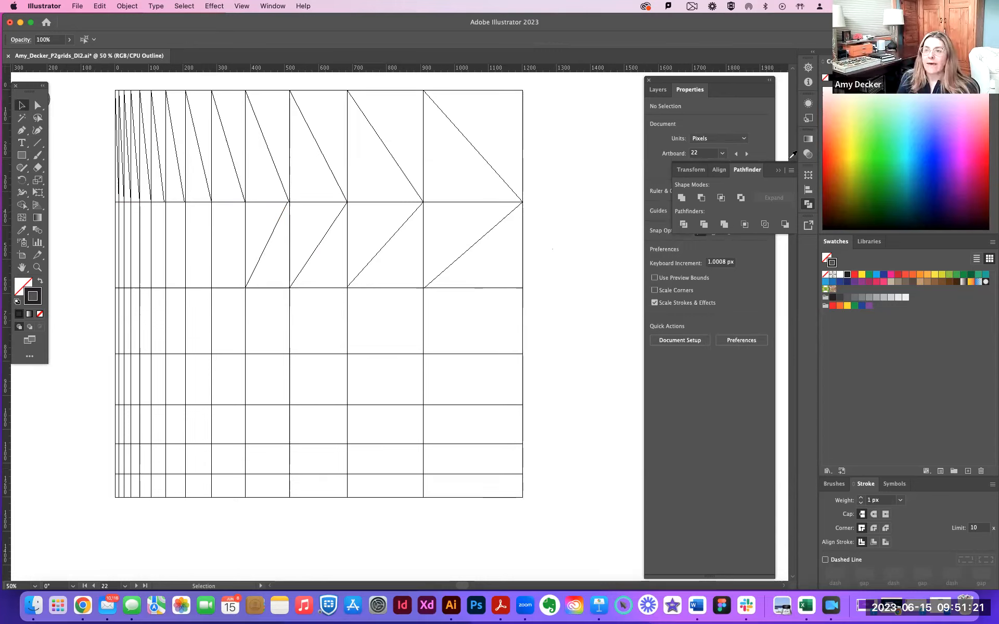
{"action": "key", "text": "super+Tab"}
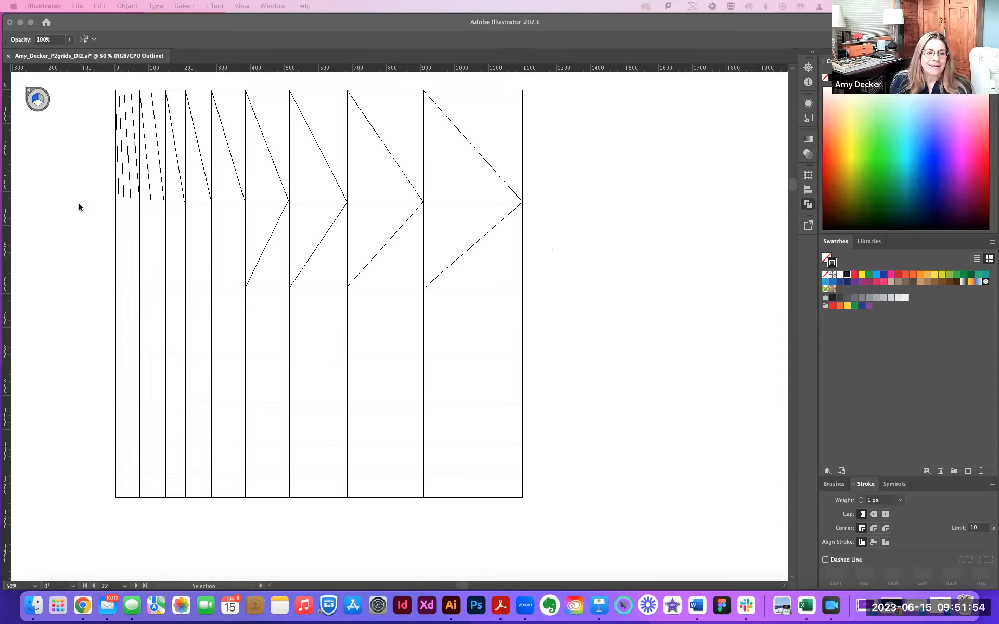
{"action": "left_click", "coordinate": [96, 181]}
Draw a rising diagonal in the fifth-widest second-row cell and a falling diagonal in the cell directly beneath it
{"action": "left_click", "coordinate": [38, 143]}
{"action": "left_click_drag", "start_coordinate": [210, 286], "coordinate": [245, 202]}
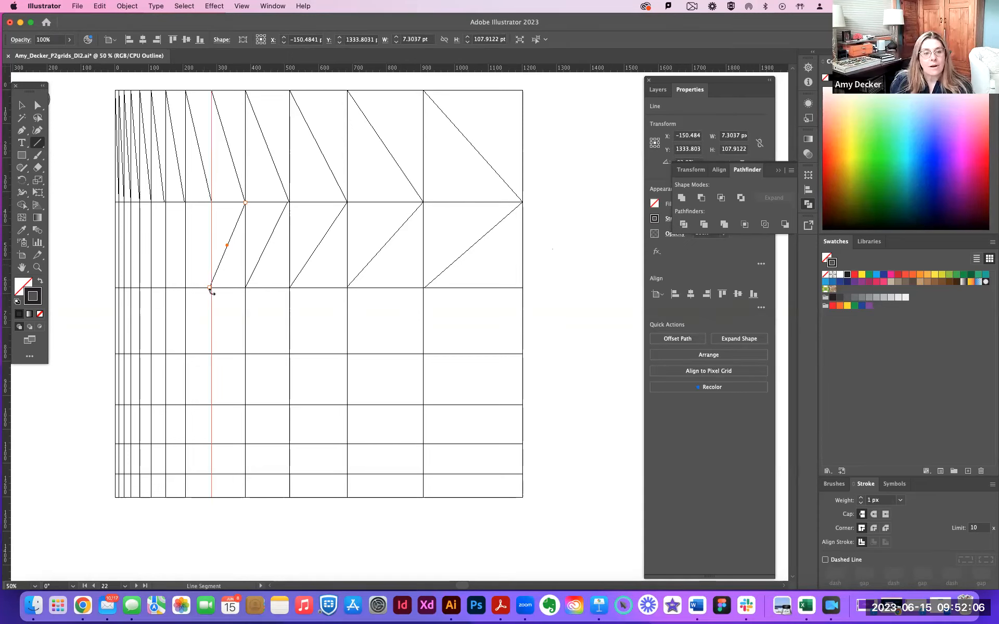
{"action": "mouse_move", "coordinate": [224, 331]}
{"action": "left_mouse_down"}
{"action": "mouse_move", "coordinate": [237, 346]}
{"action": "mouse_move", "coordinate": [249, 339]}
{"action": "mouse_move", "coordinate": [245, 353]}
{"action": "mouse_move", "coordinate": [203, 302]}
{"action": "mouse_move", "coordinate": [218, 291]}
{"action": "left_mouse_up"}
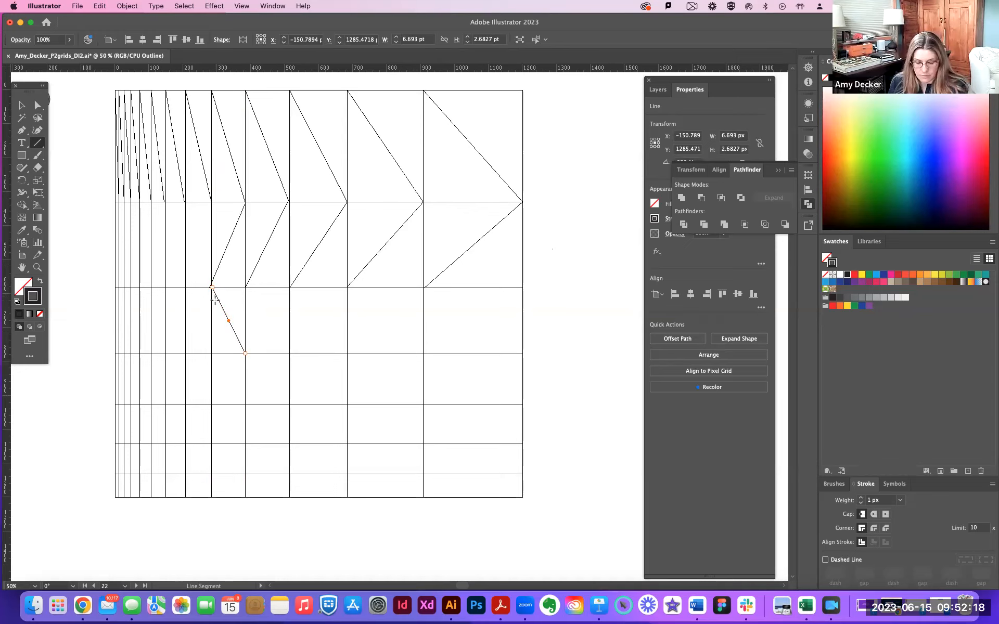
Move the adjoining end anchors of the two newest diagonals onto the grid intersection between rows two and three with Direct Selection, then deselect
{"action": "key", "text": "super+equal"}
{"action": "key", "text": "super+equal"}
{"action": "key", "text": "super+equal"}
{"action": "key", "text": "super+equal"}
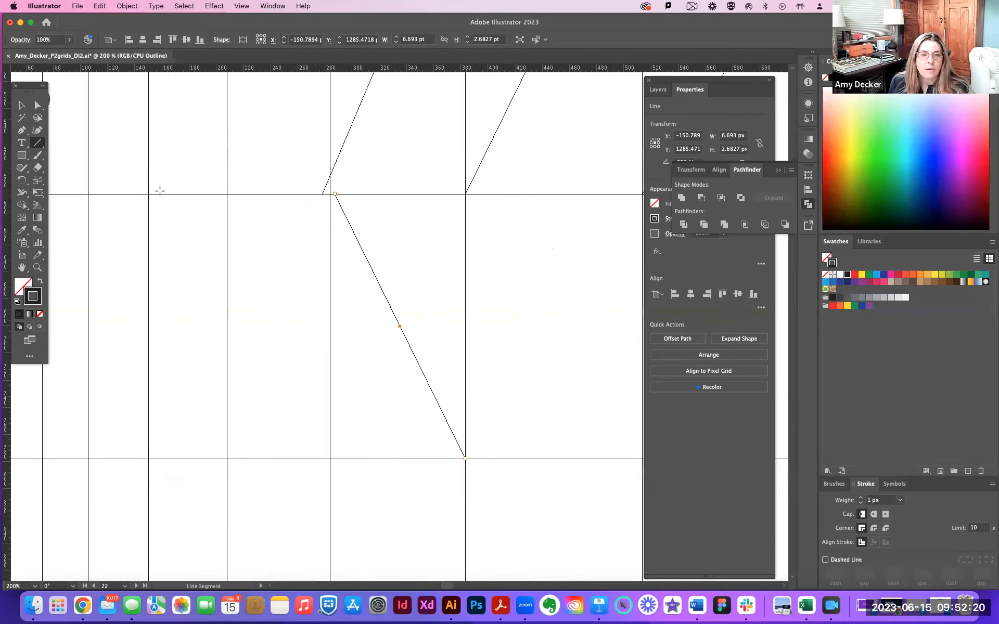
{"action": "left_click", "coordinate": [37, 106]}
{"action": "left_click_drag", "start_coordinate": [335, 196], "coordinate": [330, 194]}
{"action": "left_click_drag", "start_coordinate": [459, 462], "coordinate": [465, 460]}
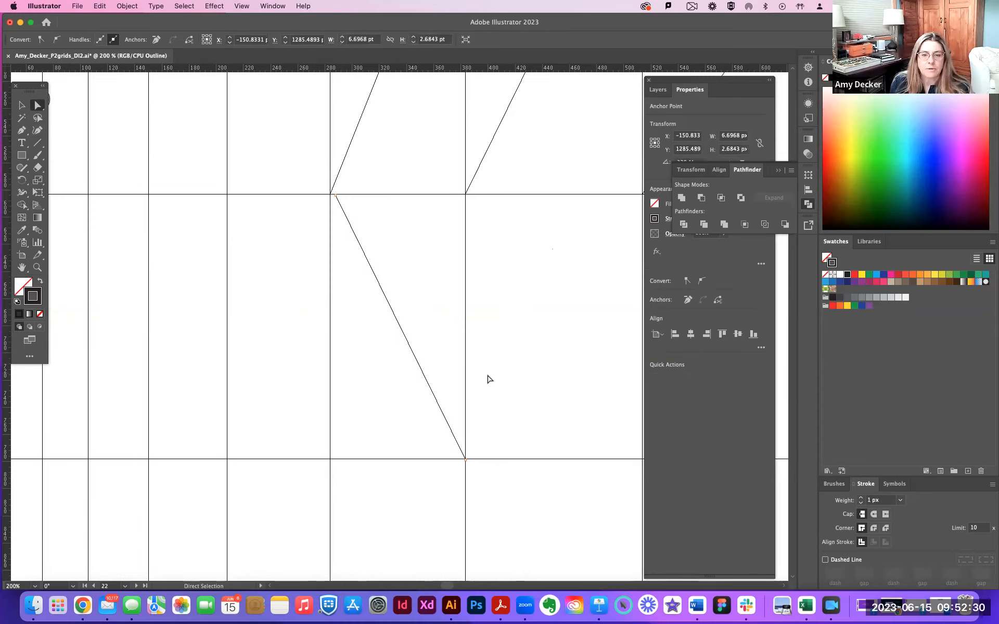
{"action": "left_click", "coordinate": [510, 338]}
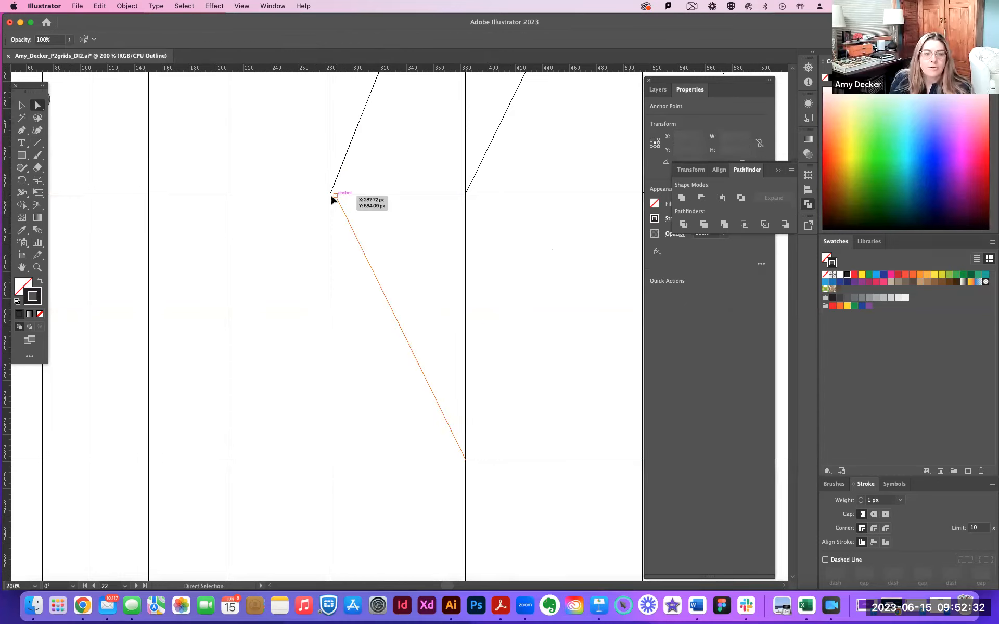
{"action": "left_click_drag", "start_coordinate": [332, 197], "coordinate": [331, 195]}
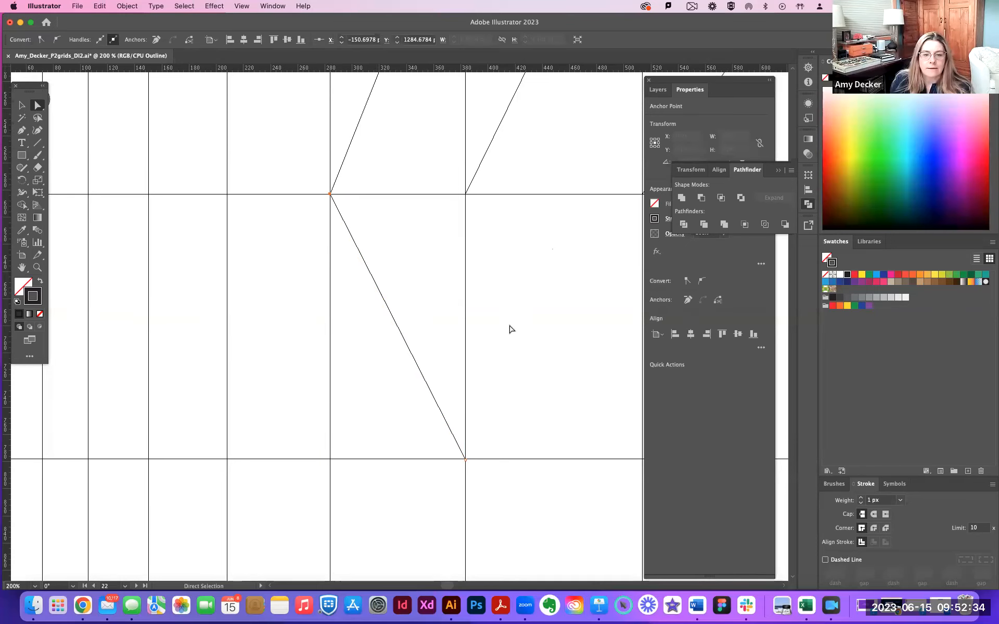
{"action": "left_click", "coordinate": [497, 433]}
Draw an arc with the Arc tool from the upper-right to the lower-left corner of the widest third-row cell, bowing deep into the rows below
{"action": "key", "text": "super+minus"}
{"action": "key", "text": "super+minus"}
{"action": "key", "text": "super+minus"}
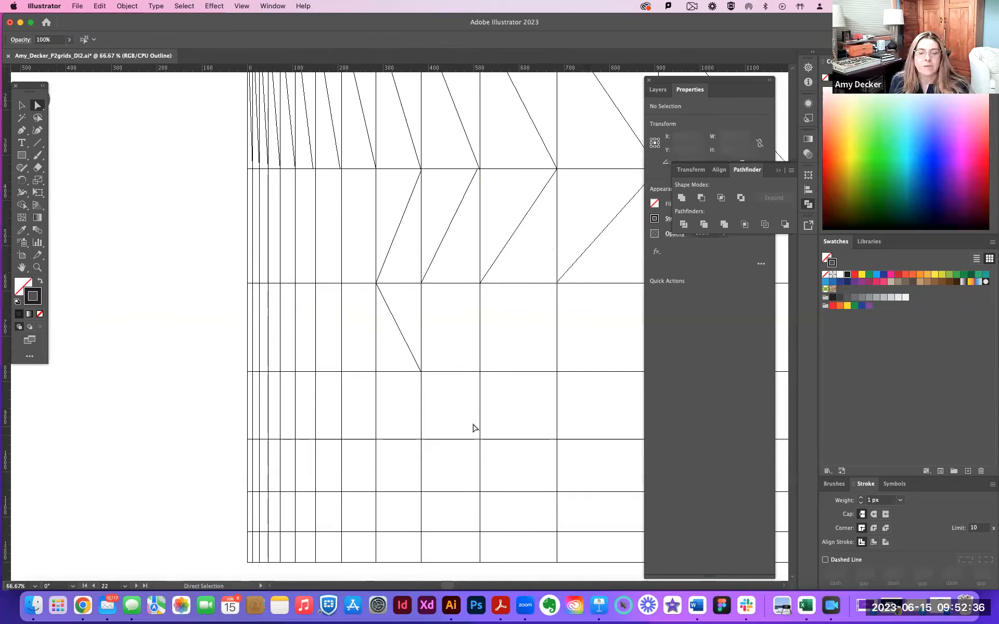
{"action": "left_click_drag", "start_coordinate": [473, 428], "coordinate": [391, 525]}
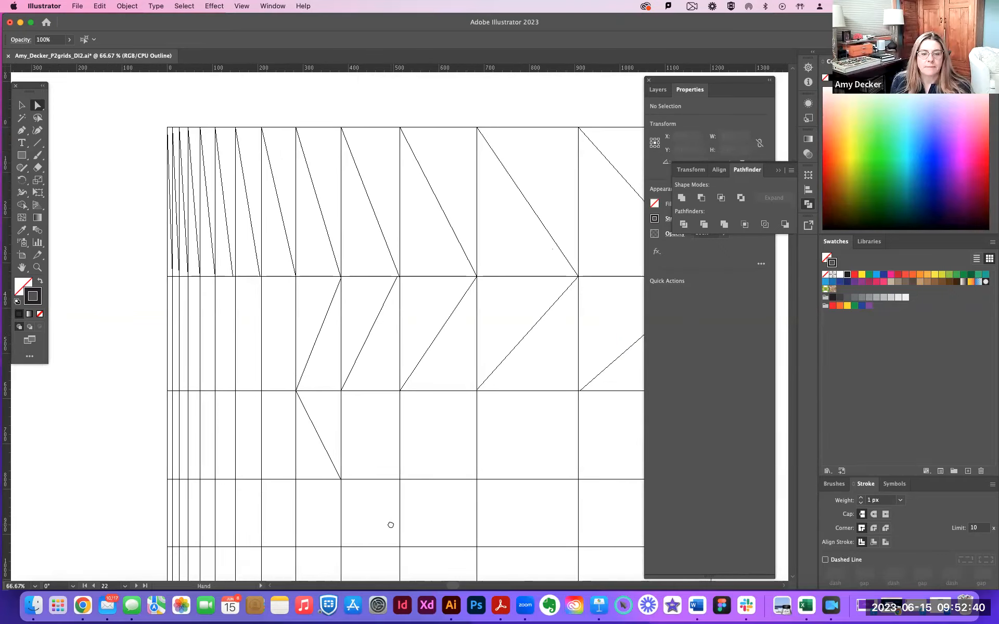
{"action": "scroll", "coordinate": [419, 296], "scroll_direction": "right", "scroll_amount": 7}
{"action": "scroll", "coordinate": [419, 297], "scroll_direction": "down", "scroll_amount": 3}
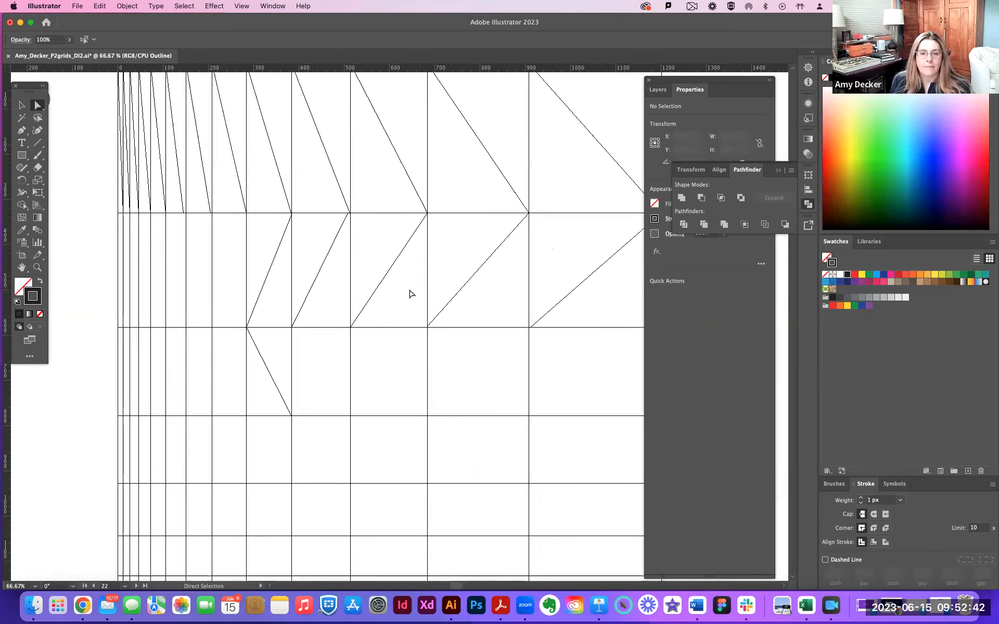
{"action": "scroll", "coordinate": [407, 295], "scroll_direction": "left", "scroll_amount": 5}
{"action": "scroll", "coordinate": [408, 295], "scroll_direction": "up", "scroll_amount": 1}
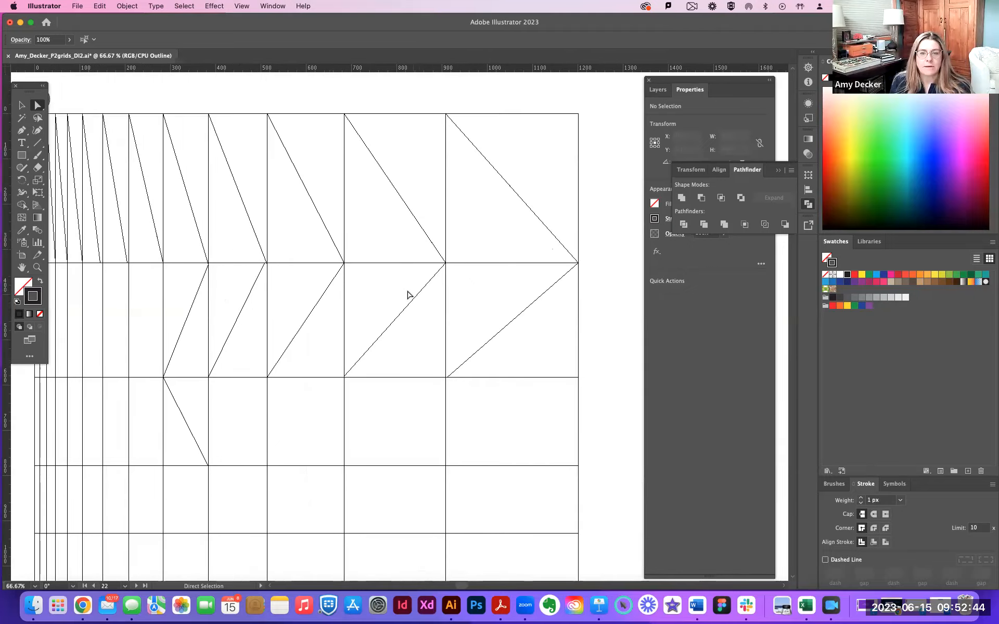
{"action": "scroll", "coordinate": [407, 295], "scroll_direction": "right", "scroll_amount": 2}
{"action": "scroll", "coordinate": [407, 295], "scroll_direction": "down", "scroll_amount": 1}
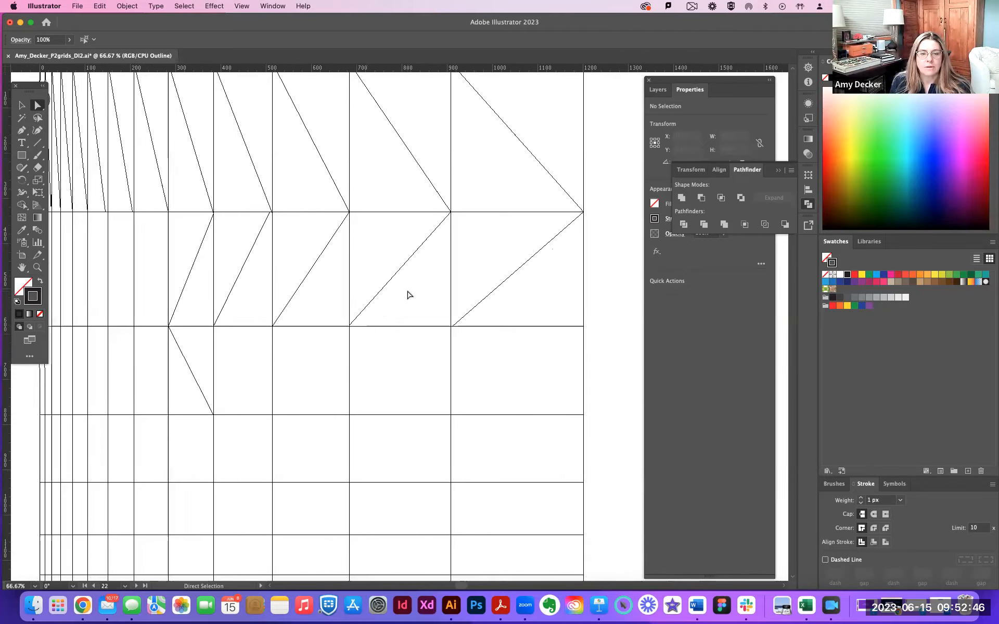
{"action": "left_click", "coordinate": [39, 146]}
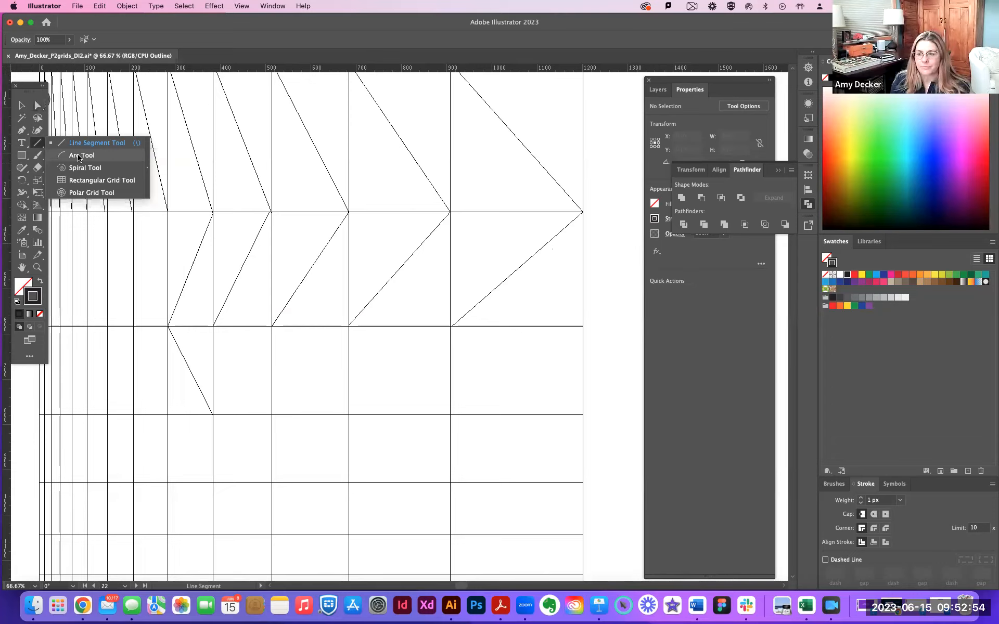
{"action": "left_click", "coordinate": [78, 156]}
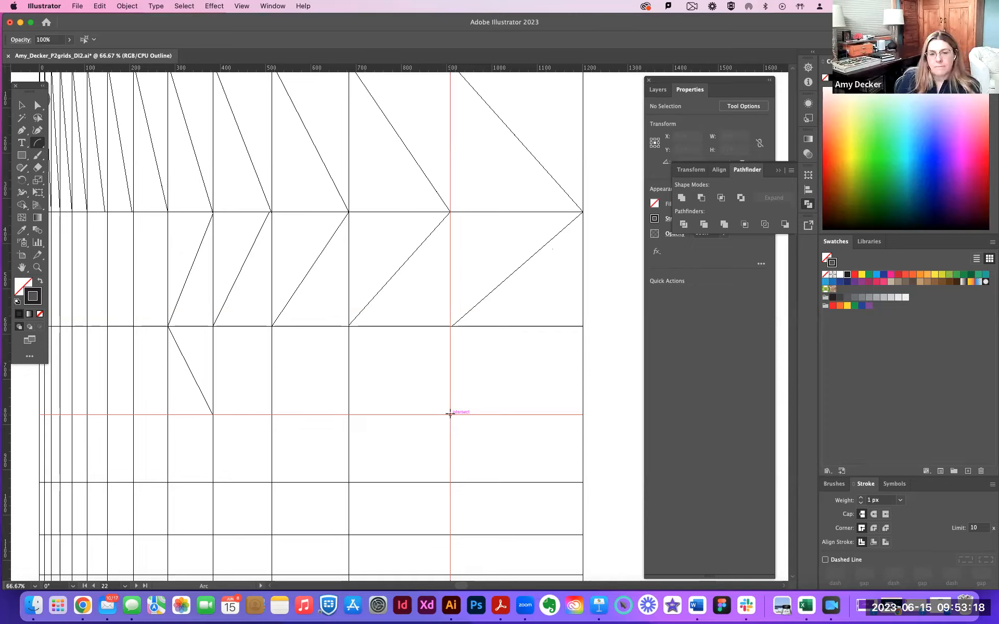
{"action": "left_click_drag", "start_coordinate": [450, 415], "coordinate": [567, 333]}
{"action": "key", "text": "super+z"}
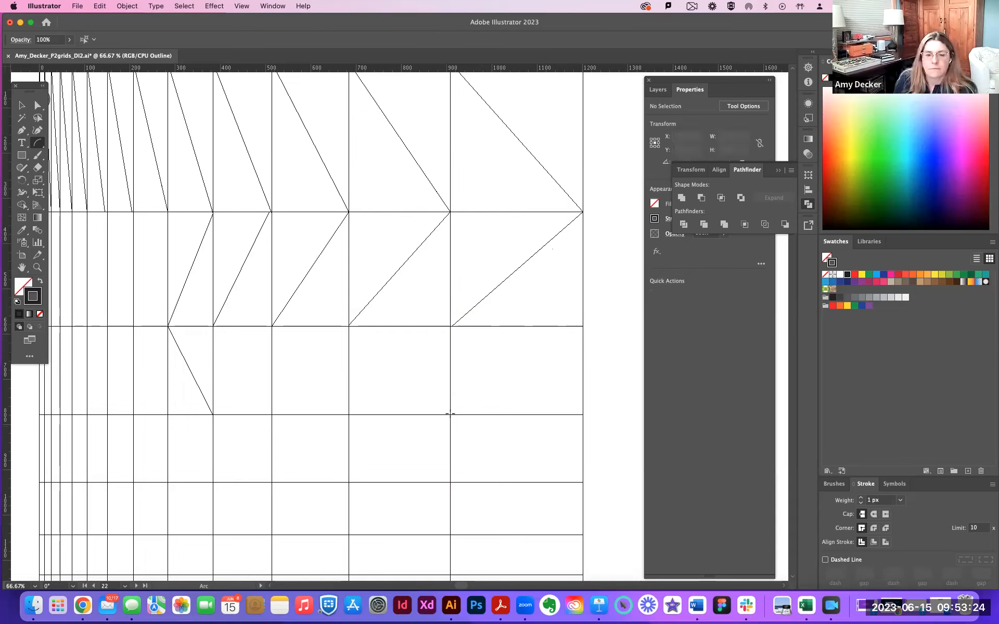
{"action": "left_click_drag", "start_coordinate": [583, 326], "coordinate": [452, 416]}
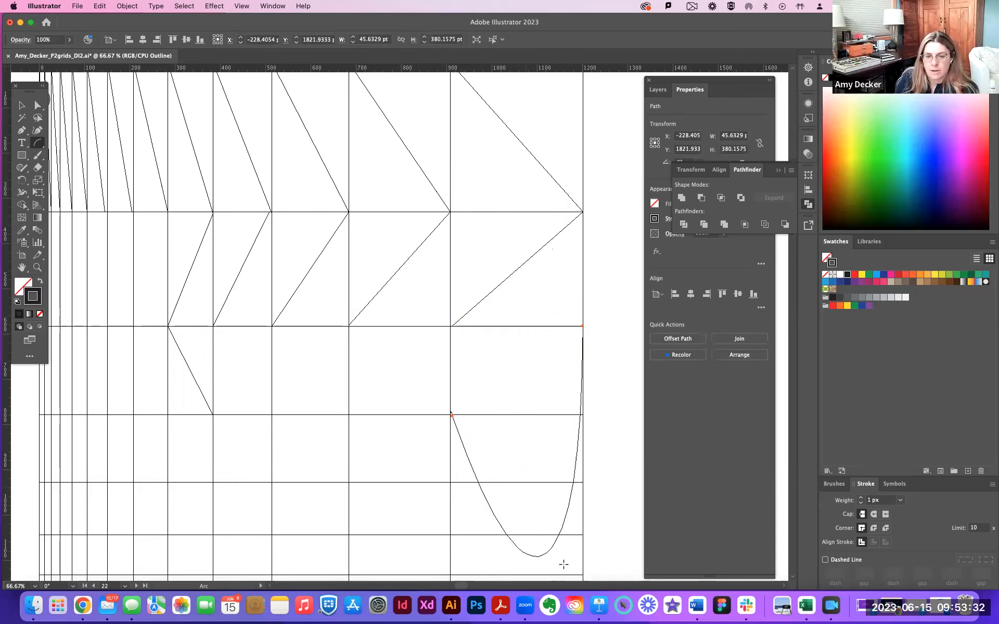
{"action": "left_click_drag", "start_coordinate": [538, 556], "coordinate": [538, 557]}
{"action": "left_click_drag", "start_coordinate": [536, 507], "coordinate": [536, 501]}
{"action": "key", "text": "super+z"}
{"action": "key", "text": "space"}
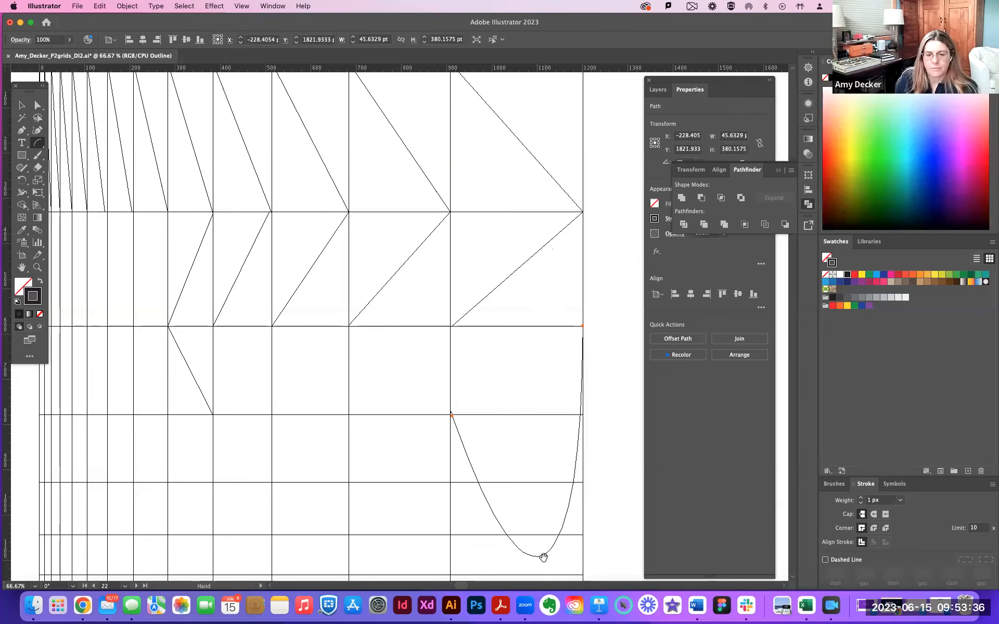
Nudge the deep arc in the widest third-row cell upward, then delete it
{"action": "key", "text": "Down"}
{"action": "key", "text": "Up"}
{"action": "key", "text": "Up"}
{"action": "key", "text": "Up"}
{"action": "key", "text": "Up"}
{"action": "key", "text": "Up"}
{"action": "key", "text": "Up"}
{"action": "key", "text": "Up"}
{"action": "key", "text": "Up"}
{"action": "key", "text": "Up"}
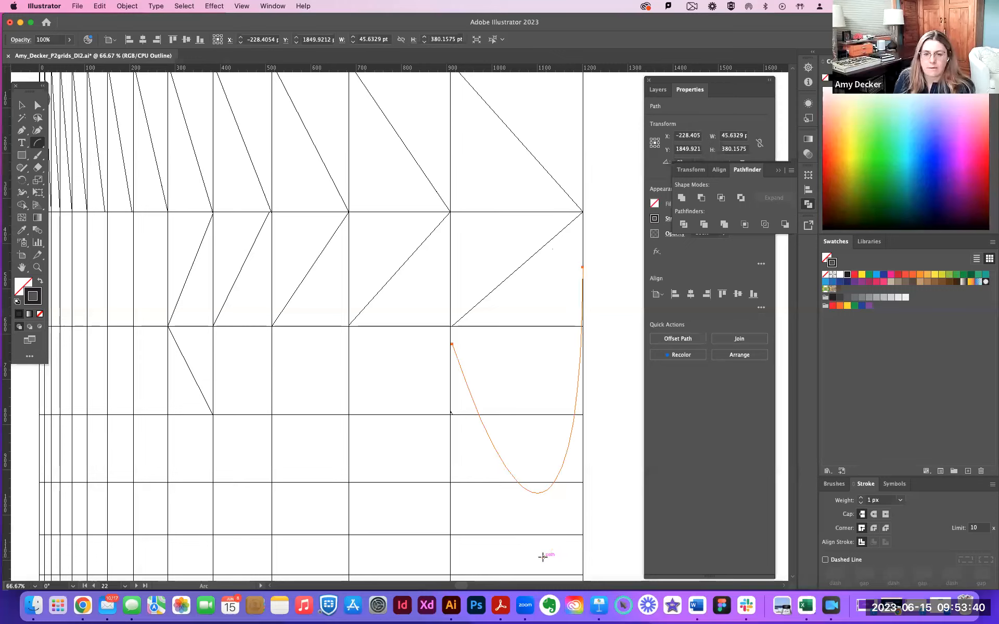
{"action": "key", "text": "Down"}
{"action": "key", "text": "Down"}
{"action": "key", "text": "Down"}
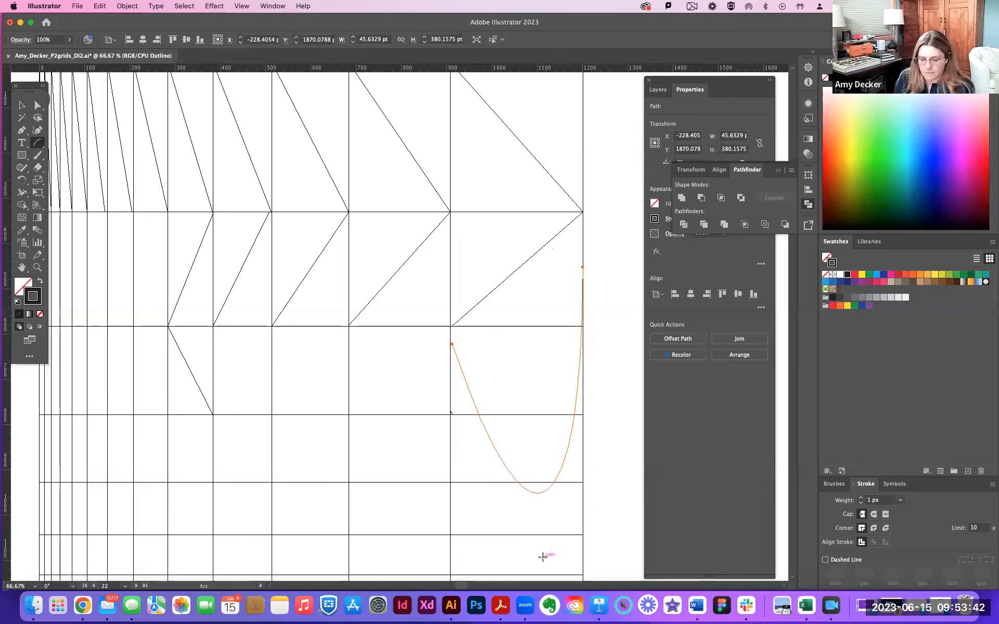
{"action": "key", "text": "Delete"}
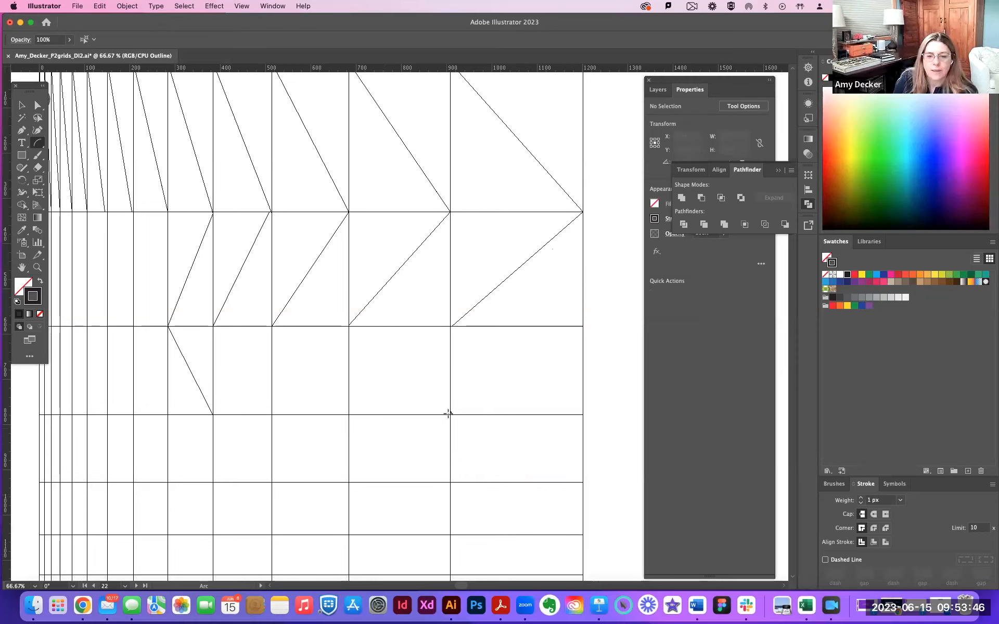
Draw an arc from the widest third-row cell's lower-left corner to the widest second-row cell's upper-right corner, bowing down and outward
{"action": "left_click_drag", "start_coordinate": [451, 413], "coordinate": [583, 212]}
{"action": "key", "text": "Down"}
{"action": "key", "text": "Down"}
{"action": "key", "text": "Up"}
{"action": "key", "text": "Up"}
{"action": "key", "text": "f"}
{"action": "key", "text": "Up"}
{"action": "key", "text": "Up"}
{"action": "key", "text": "Up"}
{"action": "key", "text": "Up"}
{"action": "key", "text": "Down"}
{"action": "key", "text": "Down"}
{"action": "key", "text": "Down"}
{"action": "key", "text": "Down"}
{"action": "key", "text": "Down"}
{"action": "key", "text": "Down"}
{"action": "key", "text": "c"}
{"action": "key", "text": "c"}
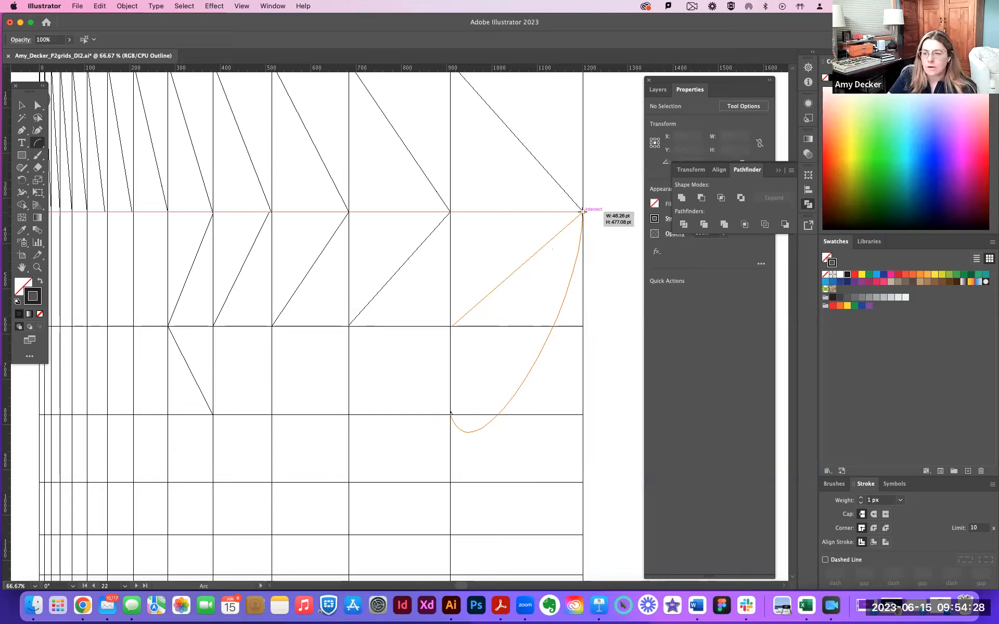
{"action": "left_click_drag", "start_coordinate": [582, 211], "coordinate": [583, 212]}
{"action": "key", "text": "x"}
{"action": "key", "text": "x"}
{"action": "key", "text": "x"}
{"action": "key", "text": "x"}
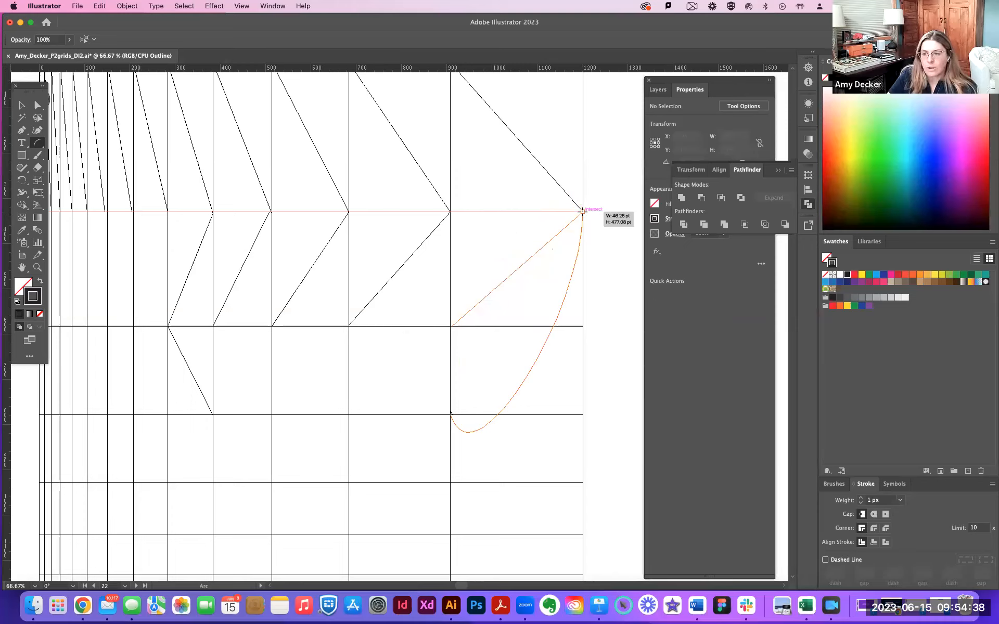
{"action": "left_click_drag", "start_coordinate": [583, 211], "coordinate": [583, 212]}
{"action": "key", "text": "x"}
{"action": "key", "text": "x"}
{"action": "key", "text": "x"}
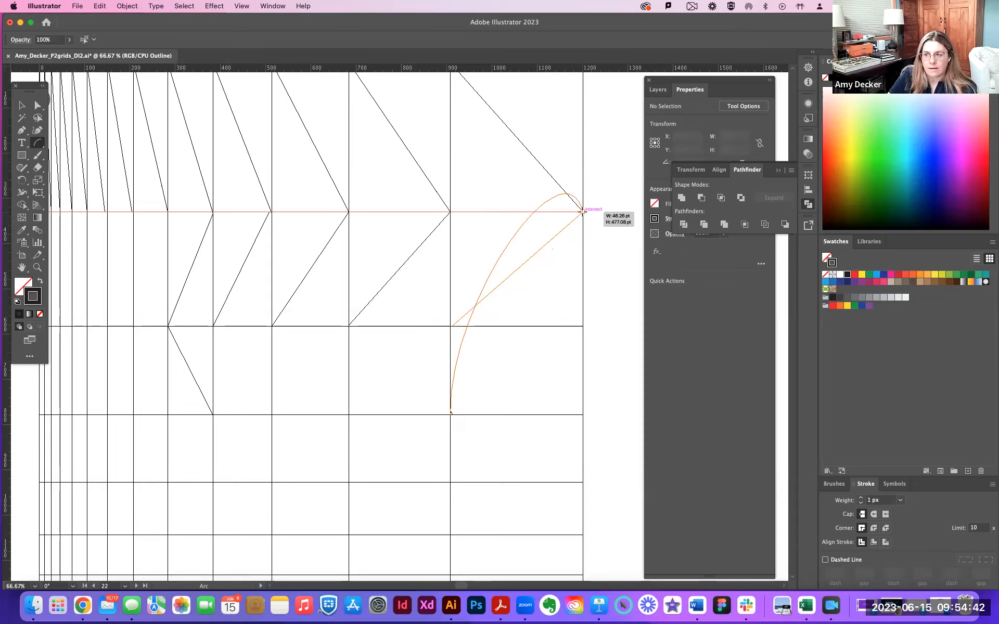
{"action": "key", "text": "x"}
{"action": "left_click_drag", "start_coordinate": [583, 212], "coordinate": [582, 212]}
{"action": "key", "text": "x"}
{"action": "key", "text": "x"}
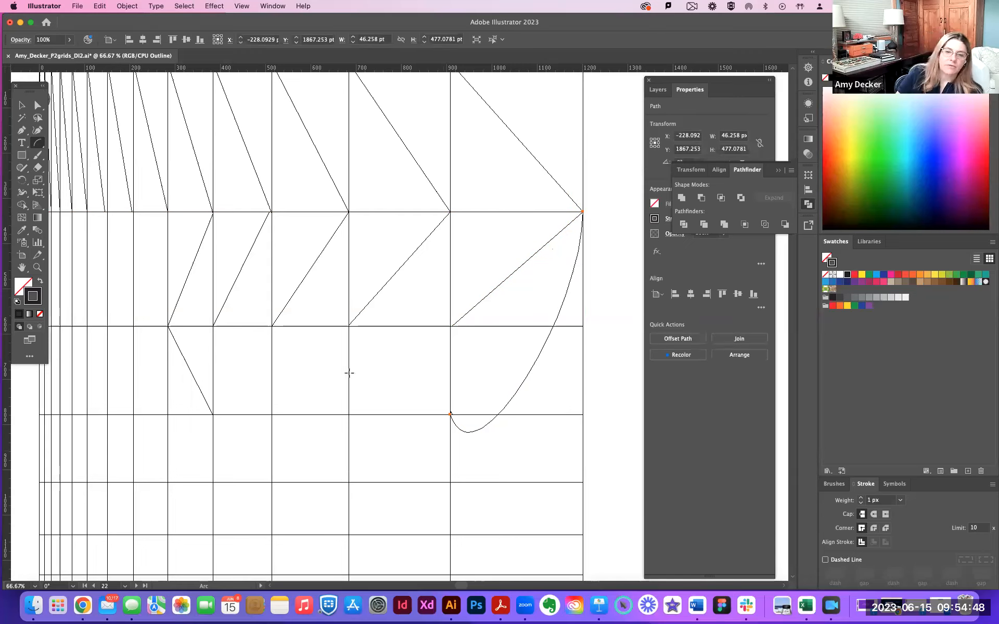
Draw matching downward-bowing arcs from lower-left to upper-right corner in the second- and third-widest third-row cells
{"action": "left_click_drag", "start_coordinate": [348, 415], "coordinate": [450, 329]}
{"action": "mouse_move", "coordinate": [272, 415]}
{"action": "left_mouse_down"}
{"action": "mouse_move", "coordinate": [303, 396]}
{"action": "mouse_move", "coordinate": [348, 326]}
{"action": "left_mouse_up"}
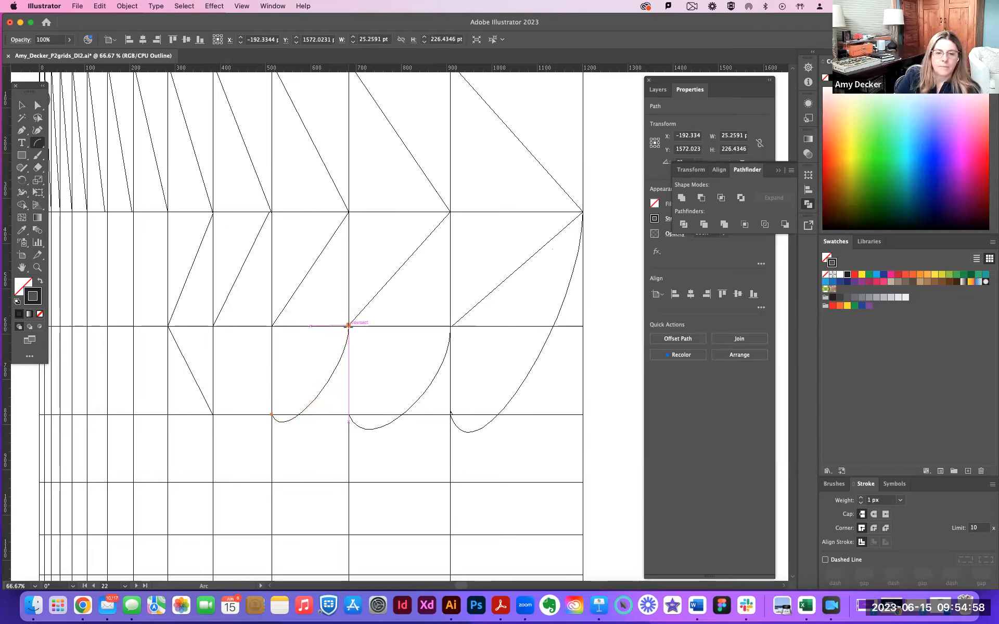
Draw a downward-bowing arc along the line between rows four and five, spanning the third- and second-widest columns
{"action": "left_click_drag", "start_coordinate": [273, 483], "coordinate": [348, 482]}
{"action": "key", "text": "x"}
{"action": "key", "text": "x"}
{"action": "key", "text": "c"}
{"action": "key", "text": "c"}
{"action": "key", "text": "Up"}
{"action": "key", "text": "Up"}
{"action": "key", "text": "Up"}
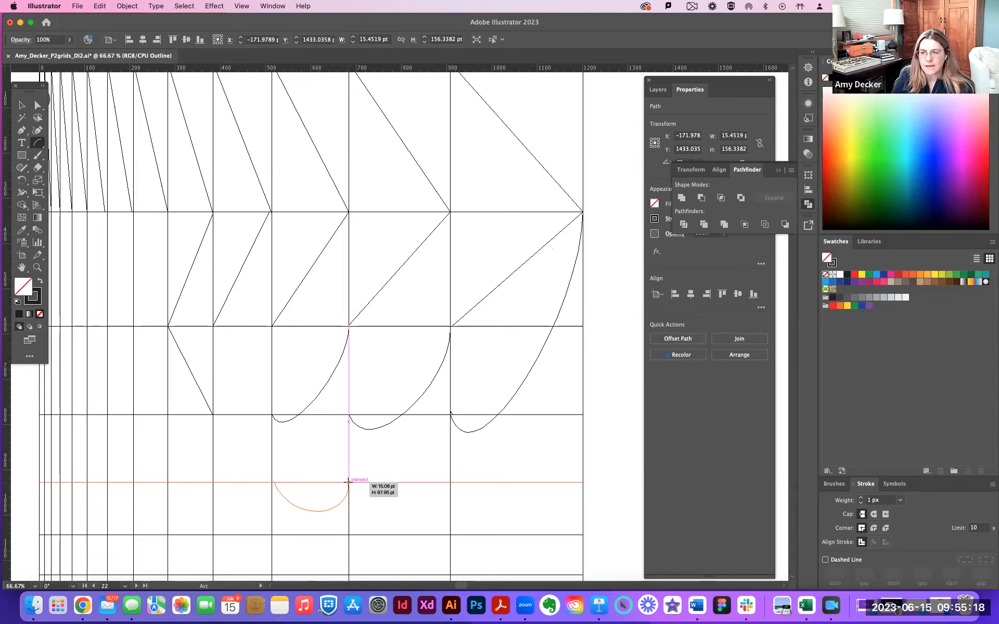
{"action": "key", "text": "x"}
{"action": "left_click_drag", "start_coordinate": [348, 482], "coordinate": [447, 482]}
{"action": "key", "text": "x"}
{"action": "key", "text": "x"}
{"action": "key", "text": "Up"}
{"action": "key", "text": "Up"}
{"action": "key", "text": "Up"}
{"action": "key", "text": "Up"}
{"action": "key", "text": "Down"}
{"action": "key", "text": "Down"}
{"action": "key", "text": "Down"}
{"action": "key", "text": "Down"}
{"action": "key", "text": "Down"}
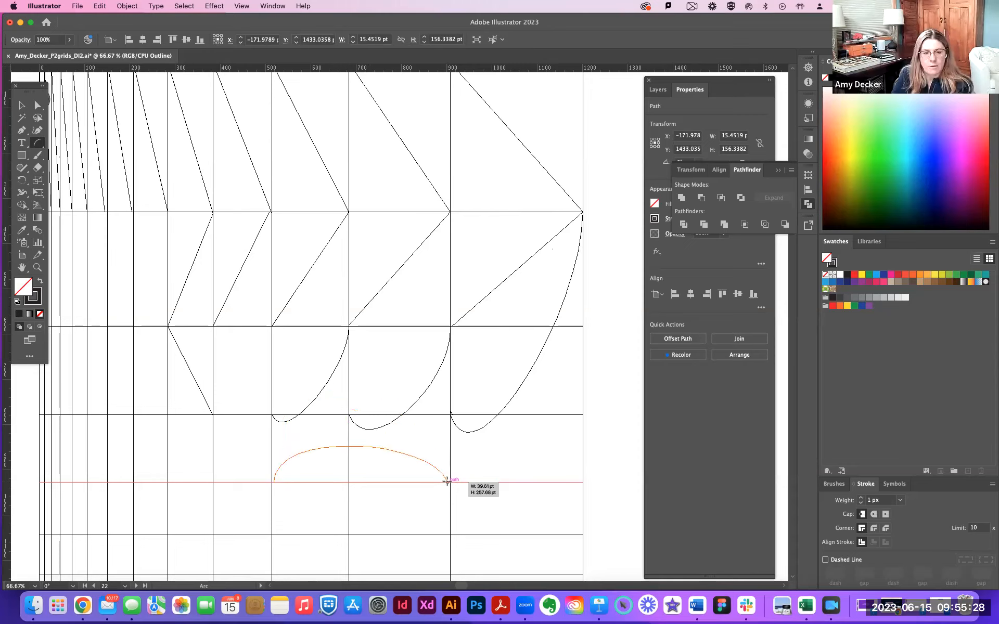
{"action": "left_click_drag", "start_coordinate": [447, 482], "coordinate": [451, 481]}
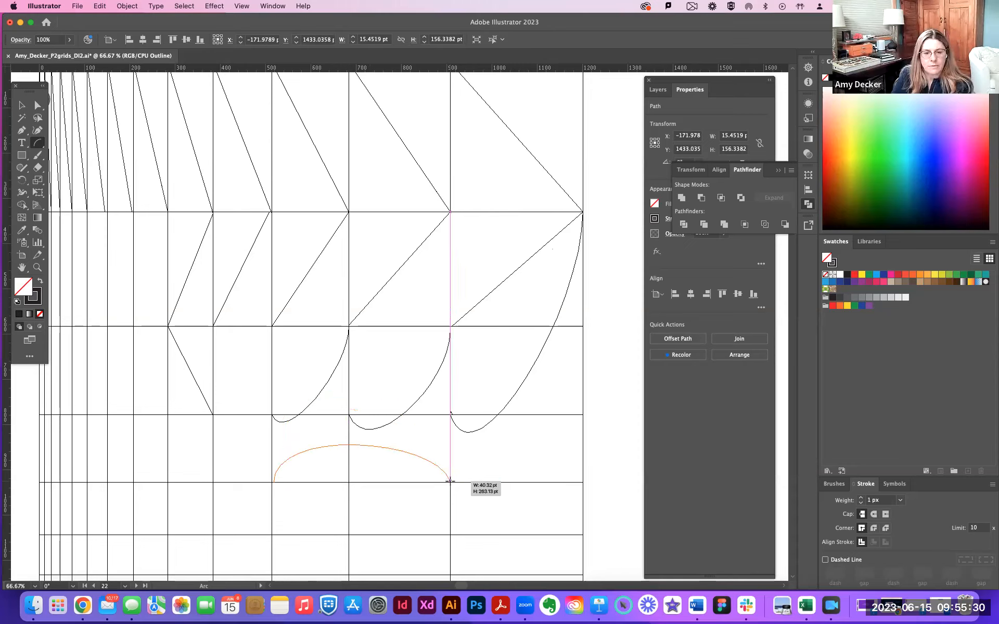
{"action": "key", "text": "x"}
{"action": "left_click_drag", "start_coordinate": [451, 482], "coordinate": [450, 482]}
Draw upward-bowing arcs between the bottom corners of the widest and the fourth-widest fourth-row cells
{"action": "left_click_drag", "start_coordinate": [583, 482], "coordinate": [449, 483]}
{"action": "left_click_drag", "start_coordinate": [255, 470], "coordinate": [213, 482]}
{"action": "key", "text": "Up"}
{"action": "key", "text": "Up"}
{"action": "key", "text": "Up"}
{"action": "key", "text": "Up"}
{"action": "key", "text": "Up"}
{"action": "key", "text": "Up"}
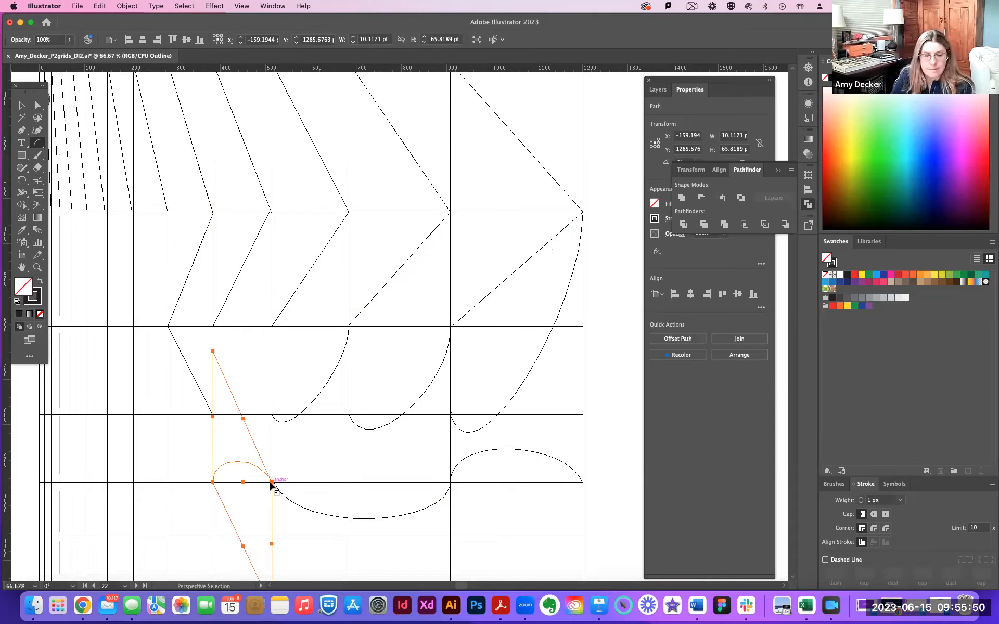
Move the left anchor of the smallest fourth-row arc onto the grid intersection with Direct Selection
{"action": "key", "text": "super+plus"}
{"action": "key", "text": "super+plus"}
{"action": "left_click", "coordinate": [36, 105]}
{"action": "left_click", "coordinate": [471, 355]}
{"action": "left_click", "coordinate": [471, 352]}
{"action": "key", "text": "super+minus"}
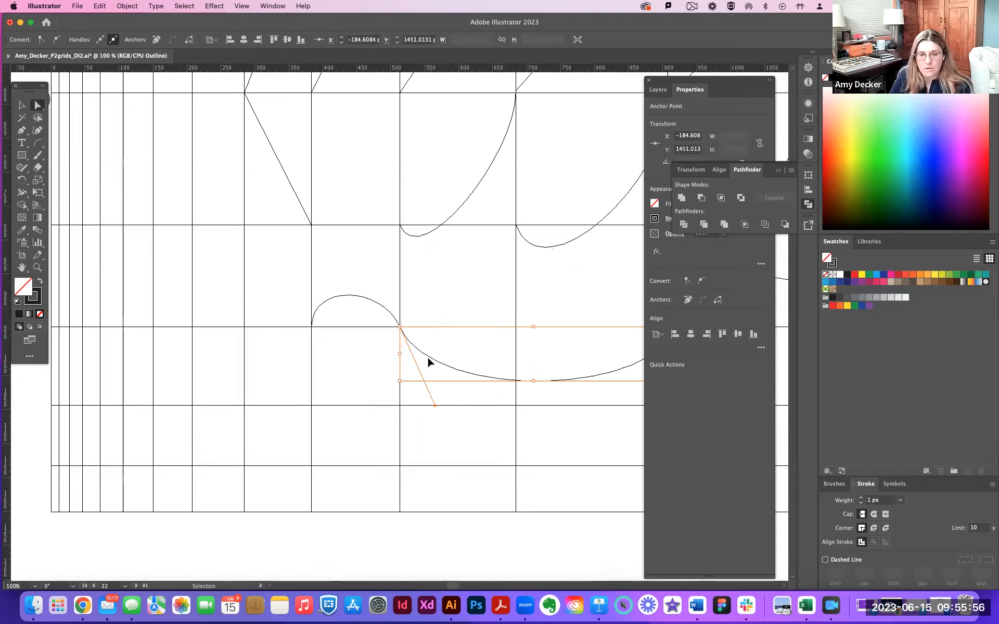
{"action": "key", "text": "super+minus"}
{"action": "left_click_drag", "start_coordinate": [401, 374], "coordinate": [385, 407]}
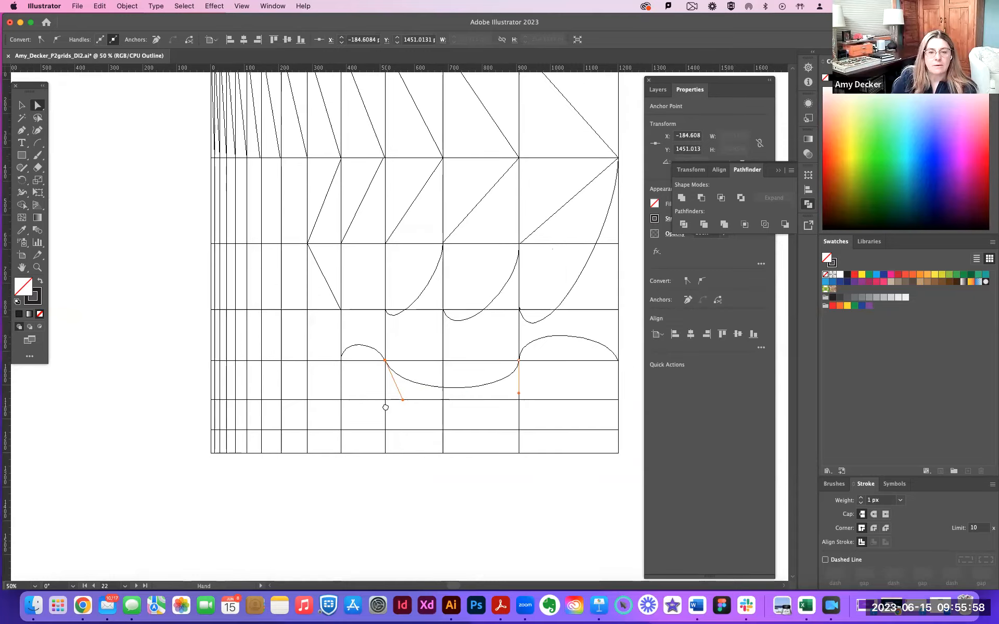
{"action": "key", "text": "super+plus"}
{"action": "key", "text": "super+plus"}
{"action": "key", "text": "super+plus"}
{"action": "key", "text": "super+plus"}
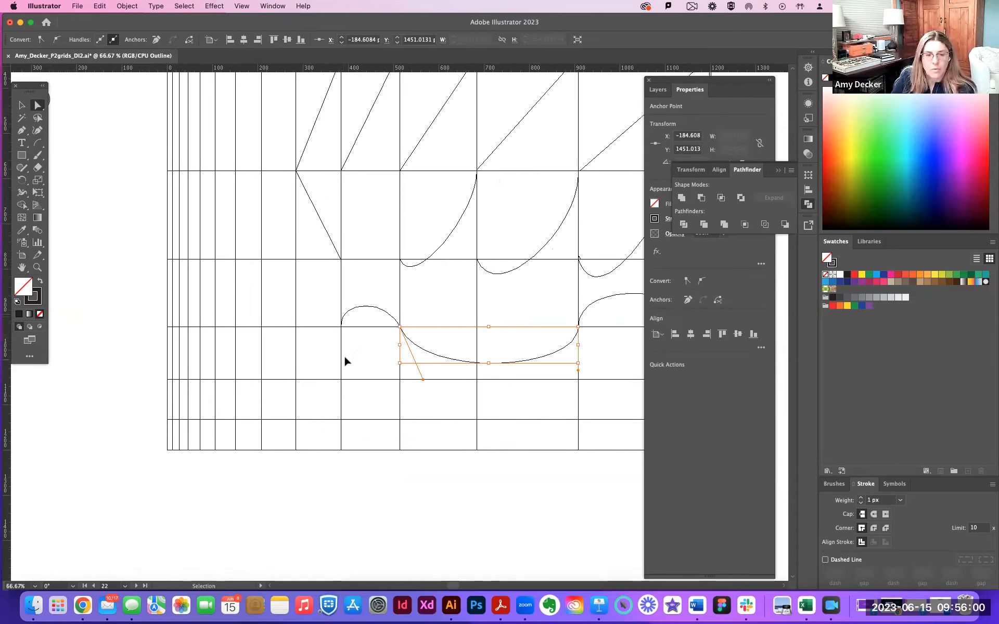
{"action": "left_click_drag", "start_coordinate": [225, 320], "coordinate": [225, 324]}
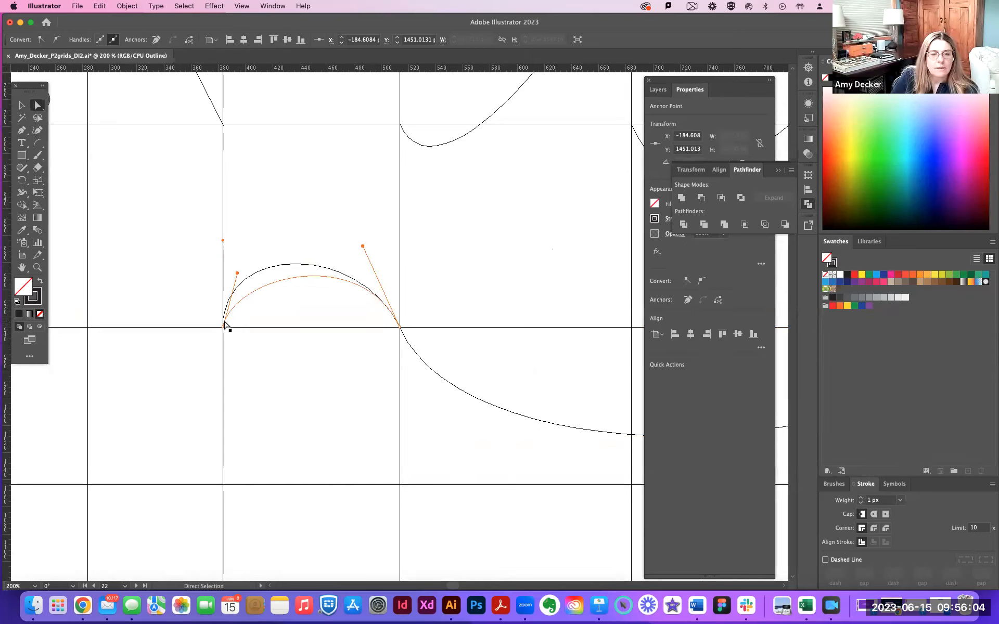
Adjust both direction handles of the smallest fourth-row arc to make it a rounder, more symmetrical hump
{"action": "mouse_move", "coordinate": [238, 274]}
{"action": "left_mouse_down"}
{"action": "mouse_move", "coordinate": [236, 239]}
{"action": "mouse_move", "coordinate": [237, 253]}
{"action": "left_mouse_up"}
{"action": "left_click_drag", "start_coordinate": [363, 246], "coordinate": [381, 251]}
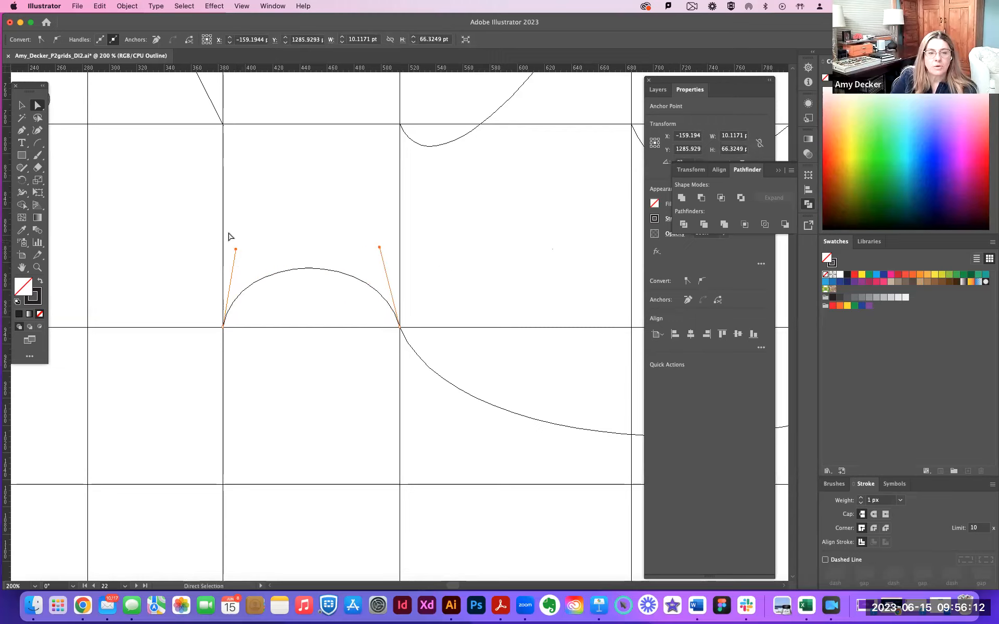
{"action": "left_click_drag", "start_coordinate": [236, 251], "coordinate": [233, 251]}
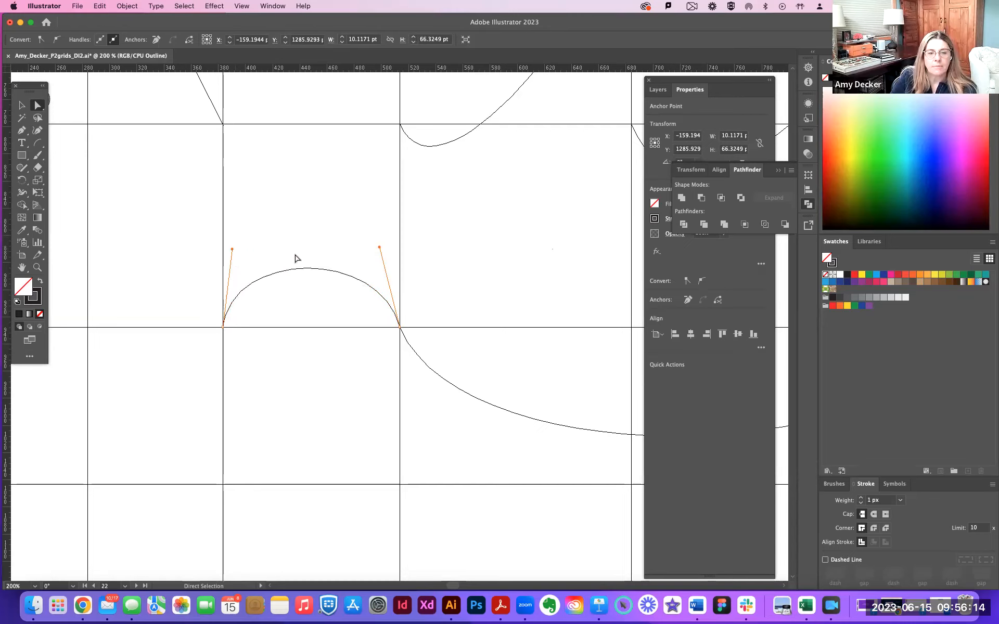
Reshape the wide downward arc with its handles so it curves evenly to the line between rows five and six, then deselect
{"action": "left_click", "coordinate": [429, 368]}
{"action": "left_click_drag", "start_coordinate": [471, 486], "coordinate": [464, 517]}
{"action": "key", "text": "super+minus"}
{"action": "left_click", "coordinate": [388, 358]}
{"action": "left_click_drag", "start_coordinate": [388, 358], "coordinate": [369, 383]}
{"action": "left_click_drag", "start_coordinate": [296, 417], "coordinate": [315, 418]}
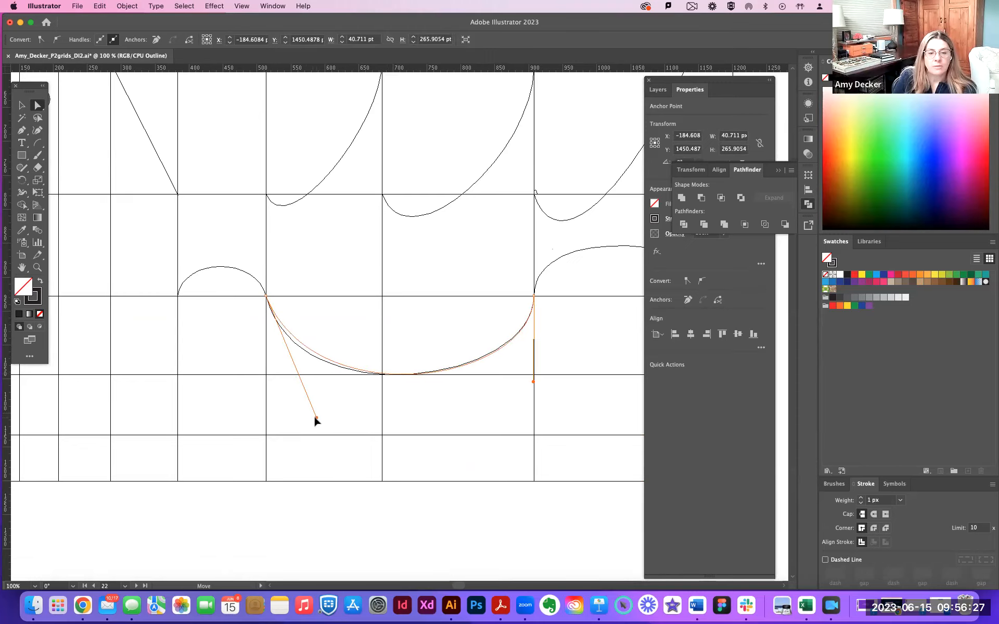
{"action": "left_click", "coordinate": [535, 384]}
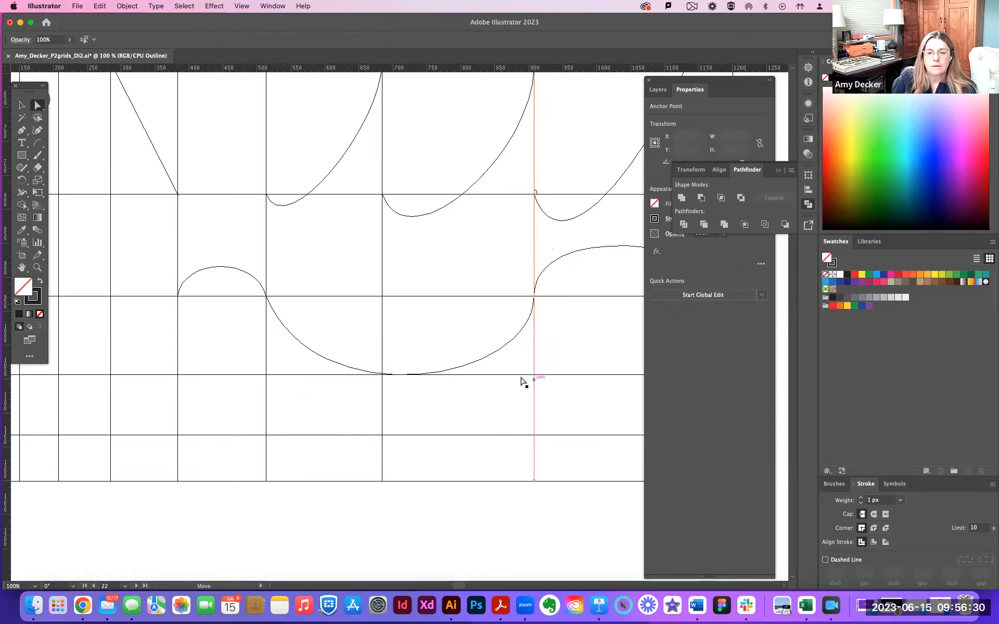
{"action": "left_click", "coordinate": [532, 383]}
{"action": "left_click_drag", "start_coordinate": [518, 383], "coordinate": [514, 381]}
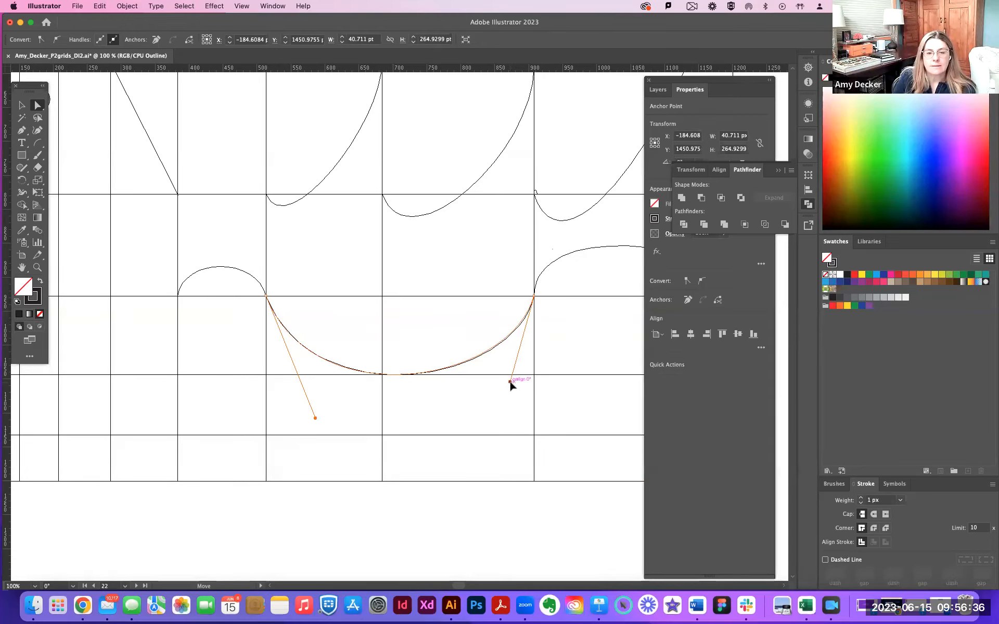
{"action": "left_click", "coordinate": [576, 318]}
Adjust both handles of the arc in the widest fourth-row cell to form a symmetrical hump, then deselect it
{"action": "scroll", "coordinate": [388, 325], "scroll_direction": "right", "scroll_amount": 10}
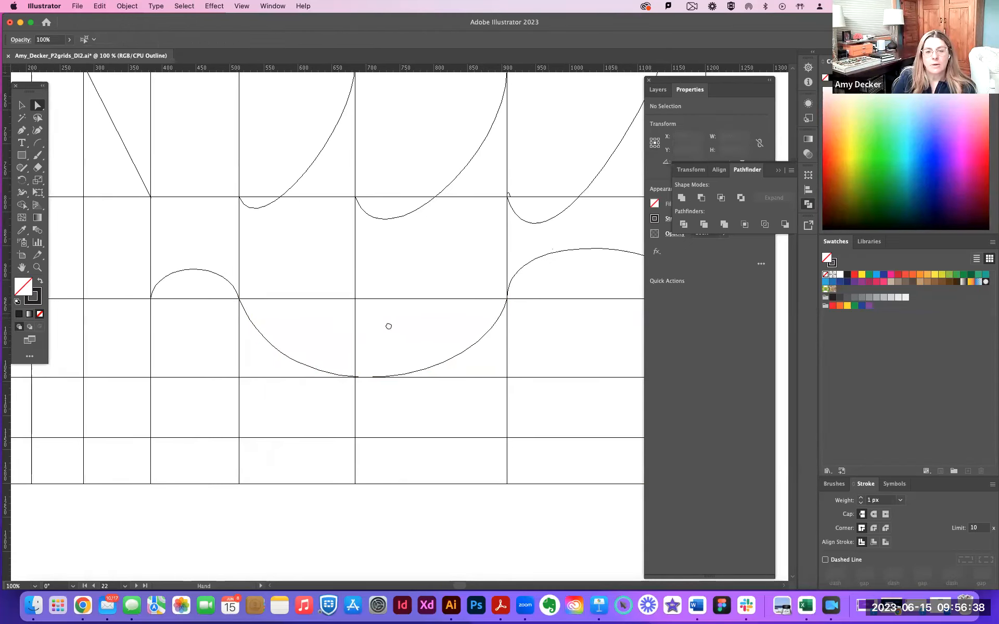
{"action": "left_click", "coordinate": [354, 261]}
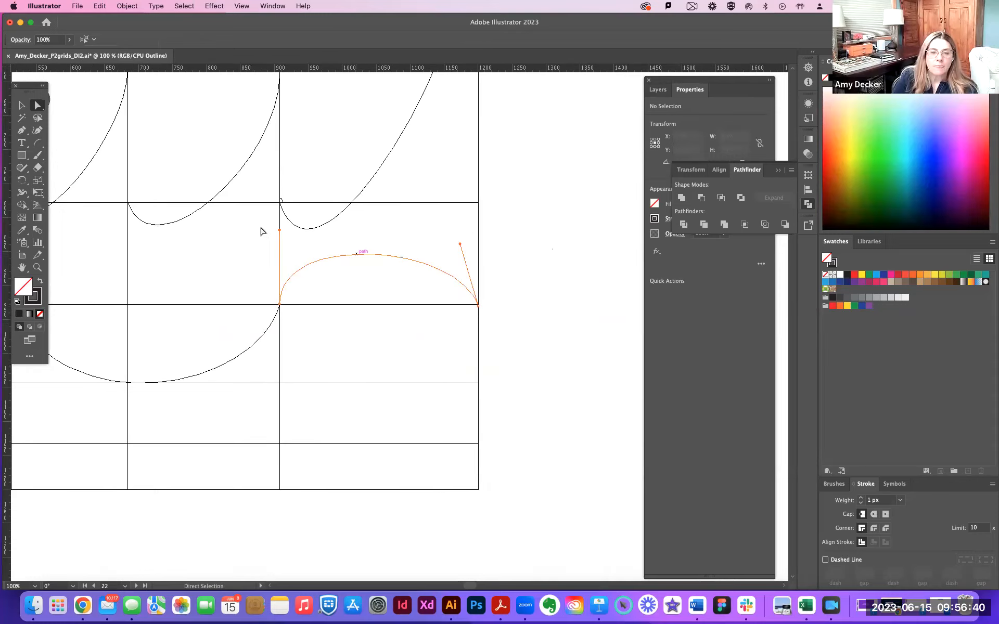
{"action": "left_click_drag", "start_coordinate": [280, 228], "coordinate": [310, 224]}
{"action": "left_click", "coordinate": [474, 240]}
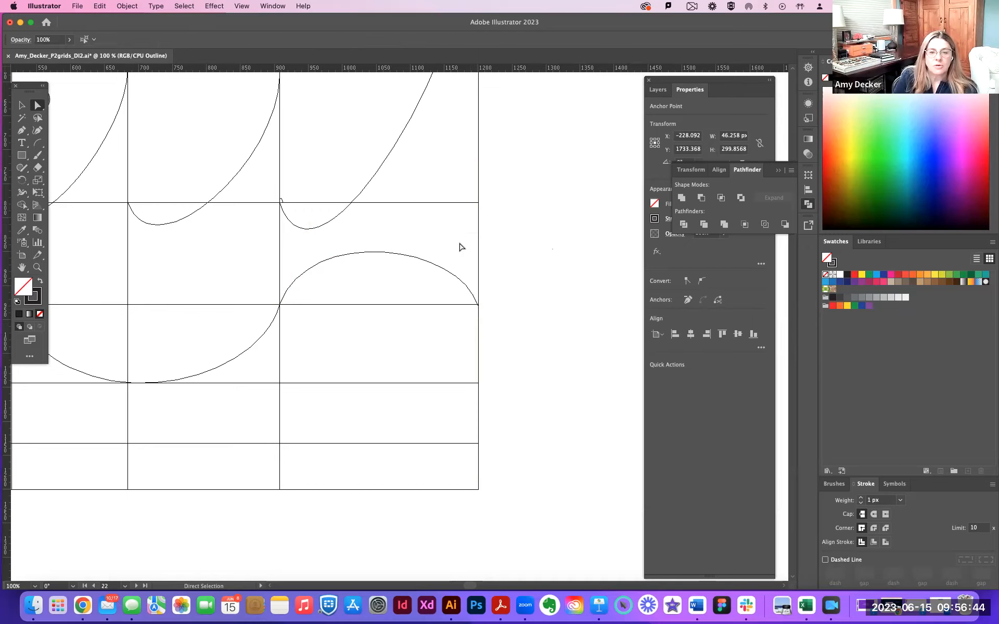
{"action": "left_click", "coordinate": [435, 266]}
{"action": "left_click_drag", "start_coordinate": [461, 243], "coordinate": [470, 239]}
{"action": "left_click", "coordinate": [348, 417]}
{"action": "left_click_drag", "start_coordinate": [259, 430], "coordinate": [346, 409]}
Try an arc from the lower-left to the upper-right corner of the widest sixth-row cell with the Arc tool, then delete it
{"action": "left_click", "coordinate": [38, 143]}
{"action": "left_click_drag", "start_coordinate": [367, 423], "coordinate": [565, 365]}
{"action": "key", "text": "Down"}
{"action": "key", "text": "Down"}
{"action": "key", "text": "Up"}
{"action": "key", "text": "Up"}
{"action": "key", "text": "Up"}
{"action": "key", "text": "Up"}
{"action": "key", "text": "Up"}
{"action": "key", "text": "Up"}
{"action": "key", "text": "Up"}
{"action": "key", "text": "Up"}
{"action": "key", "text": "Up"}
{"action": "key", "text": "Up"}
{"action": "key", "text": "Up"}
{"action": "key", "text": "Up"}
{"action": "key", "text": "Up"}
{"action": "key", "text": "Down"}
{"action": "key", "text": "Down"}
{"action": "key", "text": "Down"}
{"action": "key", "text": "Down"}
{"action": "key", "text": "Down"}
{"action": "key", "text": "Down"}
{"action": "key", "text": "Down"}
{"action": "key", "text": "Down"}
{"action": "key", "text": "Down"}
{"action": "key", "text": "Down"}
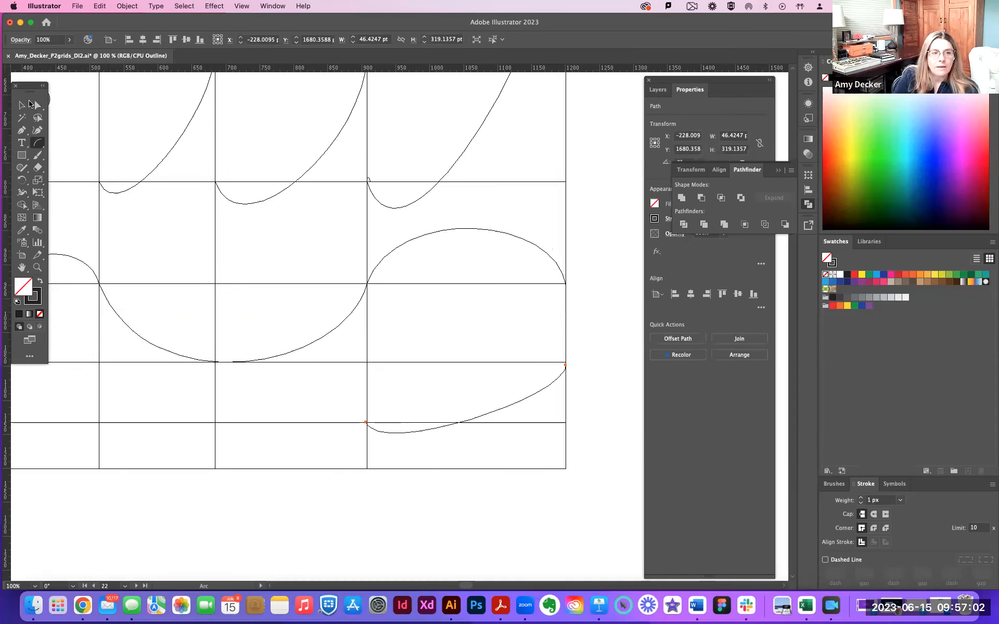
{"action": "key", "text": "Delete"}
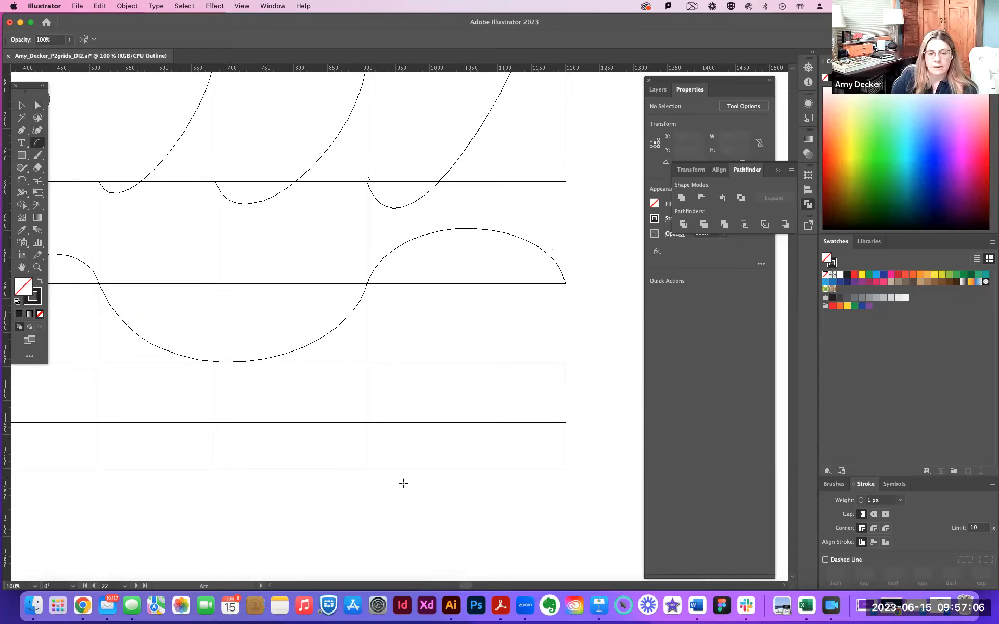
Try a deep arc from the widest column's bottom-left corner up to the top of row six, then undo it and the preceding deletion
{"action": "left_click_drag", "start_coordinate": [368, 471], "coordinate": [565, 363]}
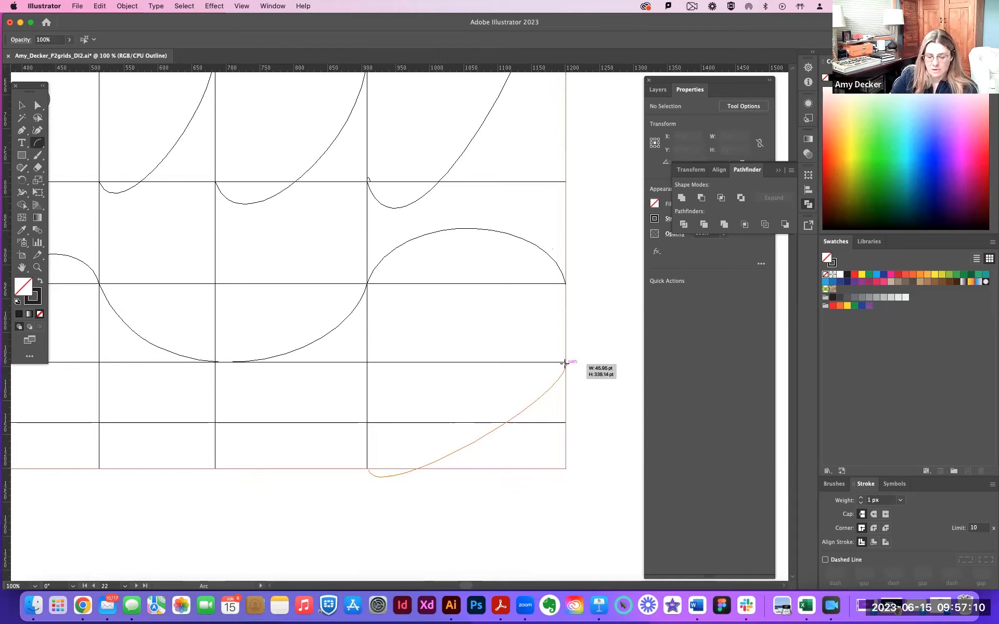
{"action": "key", "text": "Up"}
{"action": "key", "text": "Up"}
{"action": "key", "text": "Down"}
{"action": "key", "text": "Down"}
{"action": "key", "text": "Down"}
{"action": "key", "text": "Down"}
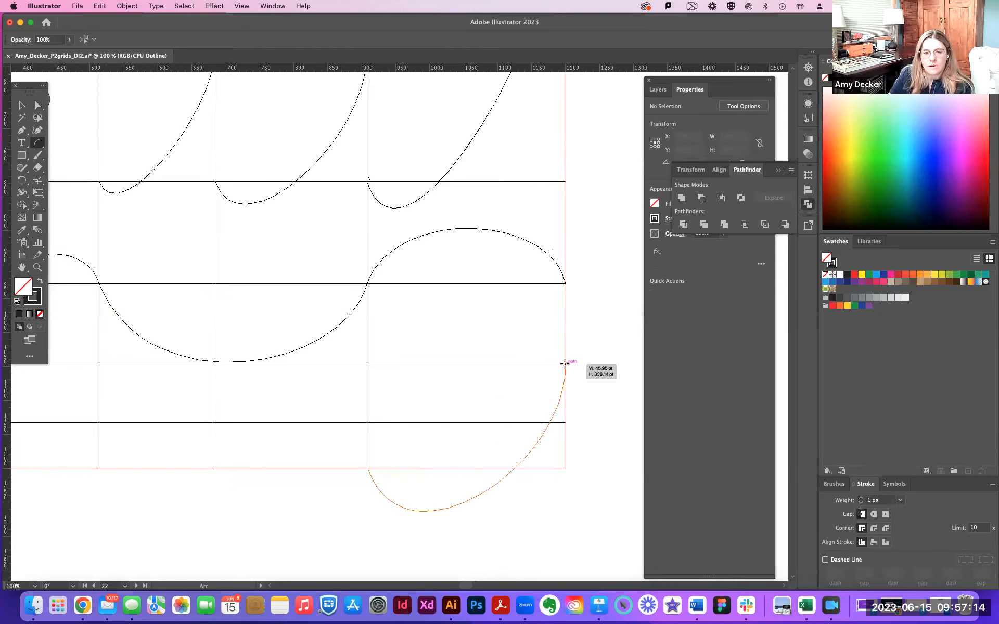
{"action": "left_click_drag", "start_coordinate": [566, 375], "coordinate": [566, 376]}
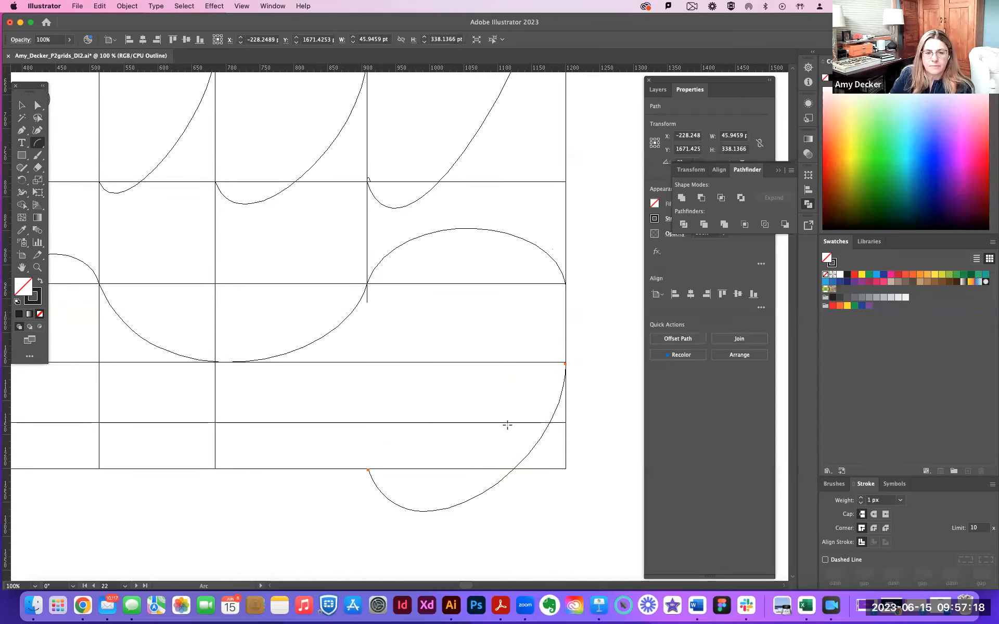
{"action": "key", "text": "super+z"}
{"action": "key", "text": "super+z"}
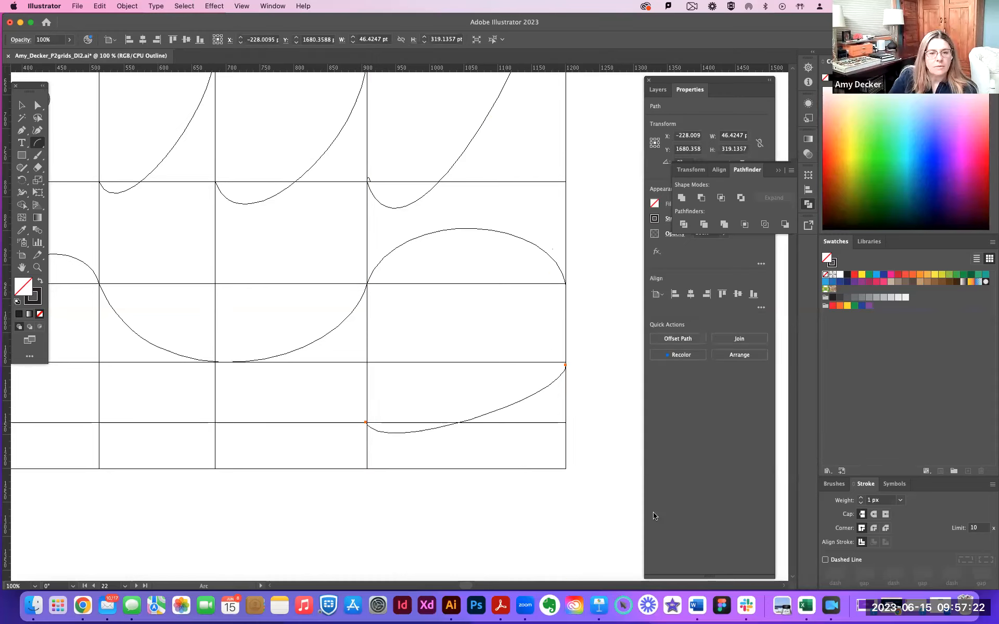
Delete the restored arc in the widest sixth-row cell and leave everything deselected
{"action": "key", "text": "a"}
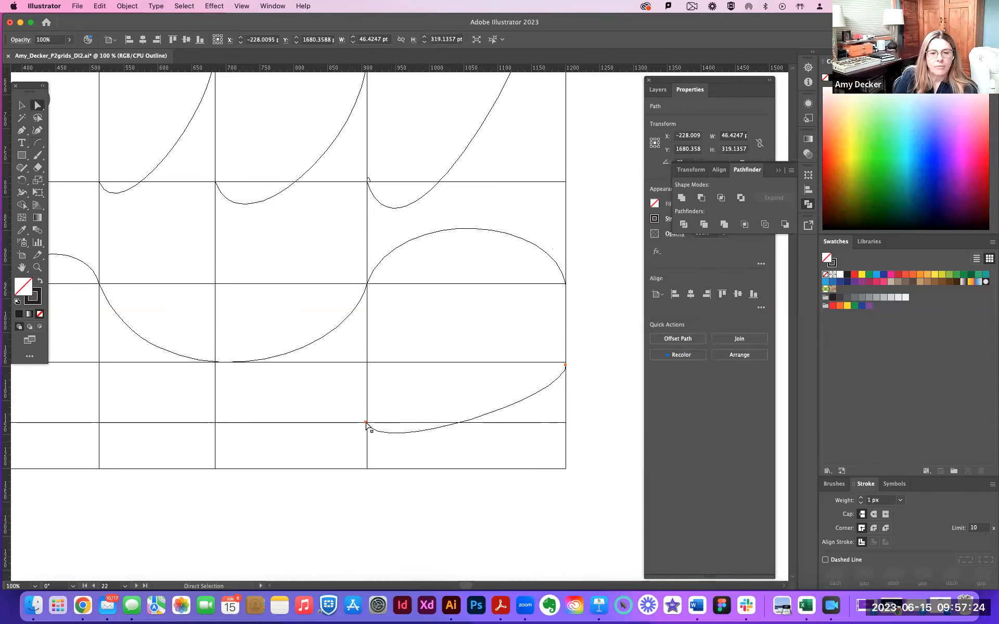
{"action": "left_click", "coordinate": [367, 423]}
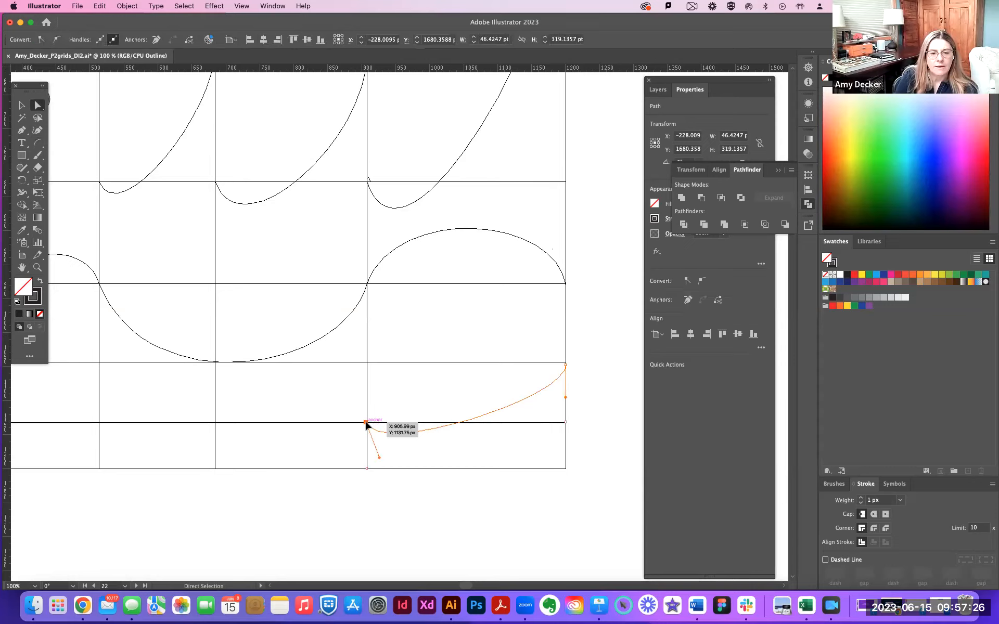
{"action": "key", "text": "Delete"}
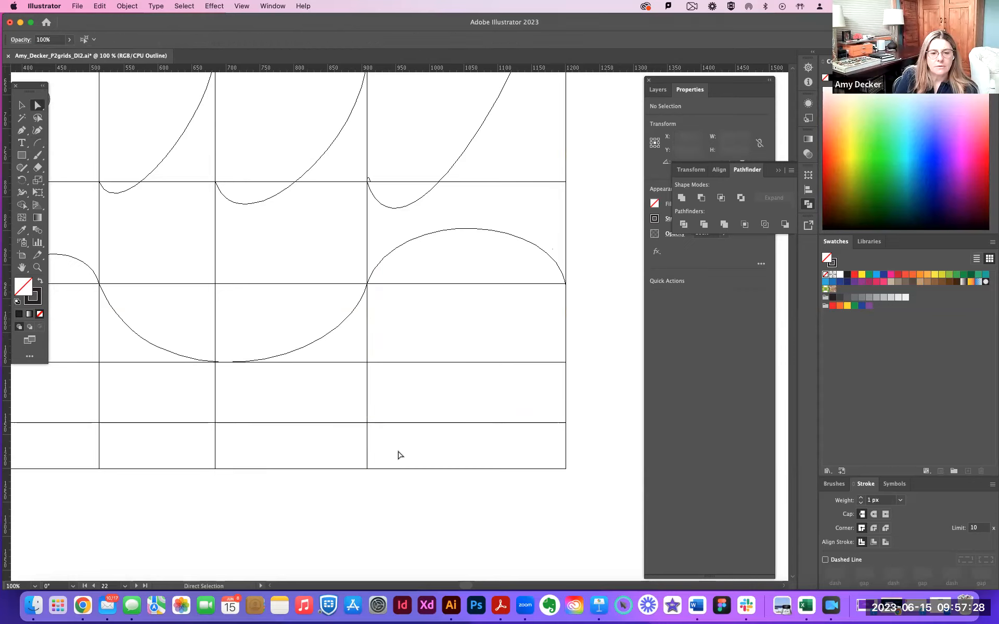
{"action": "left_click", "coordinate": [368, 425]}
{"action": "left_click", "coordinate": [386, 424]}
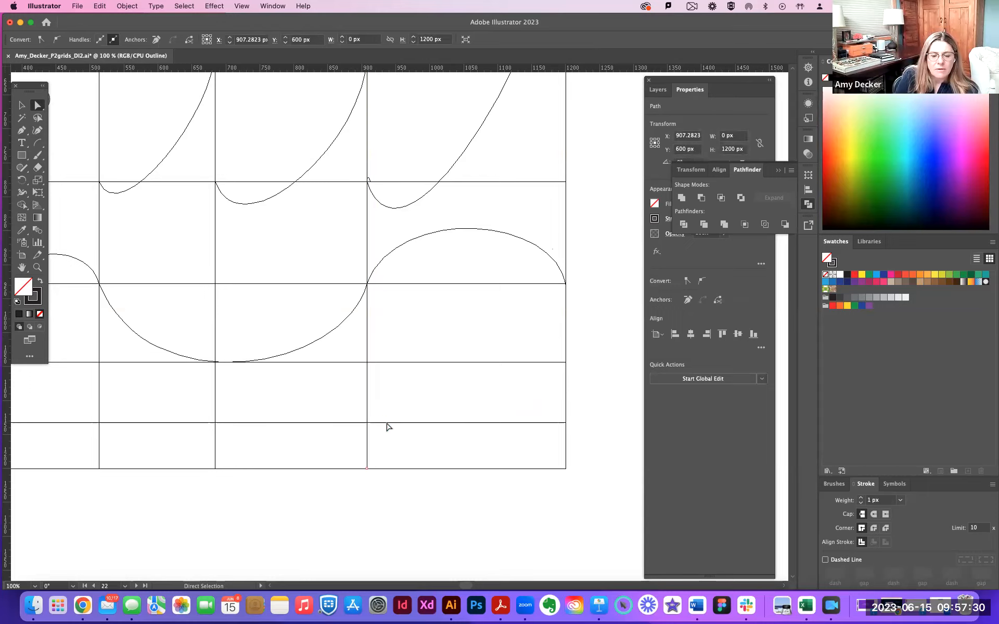
{"action": "left_click_drag", "start_coordinate": [464, 378], "coordinate": [509, 459]}
{"action": "left_click", "coordinate": [559, 477]}
Draw a downward-bowing arc between the top corners of the widest sixth-row cell with the Arc tool
{"action": "left_click", "coordinate": [37, 143]}
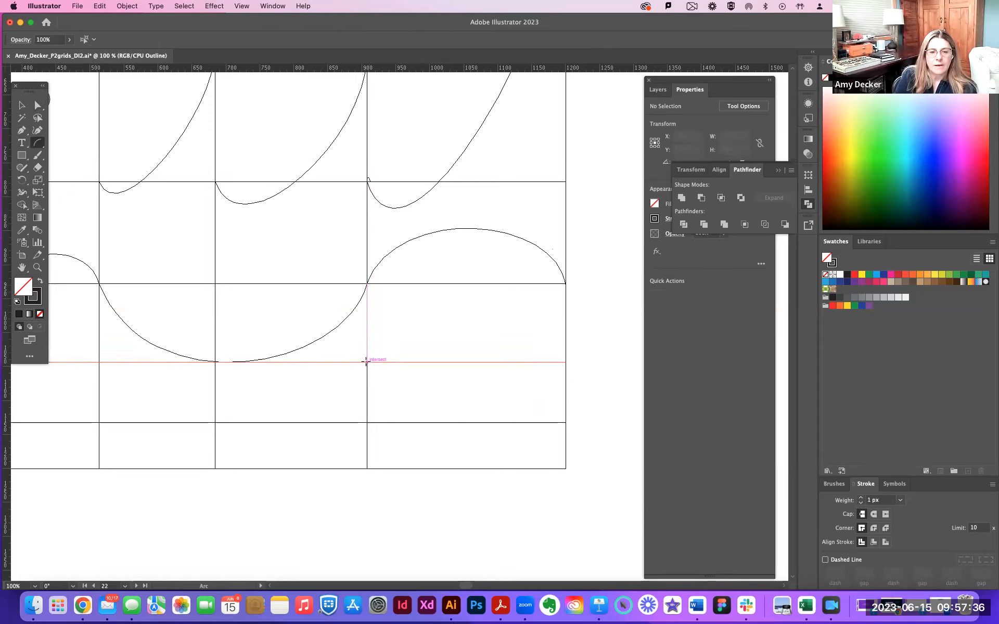
{"action": "mouse_move", "coordinate": [365, 362]}
{"action": "left_mouse_down"}
{"action": "mouse_move", "coordinate": [491, 393]}
{"action": "mouse_move", "coordinate": [566, 361]}
{"action": "left_mouse_up"}
{"action": "key", "text": "Down"}
Draw an arc between the top corners of the second-widest sixth-row cell, adjusting its slope until it bows evenly downward
{"action": "left_click_drag", "start_coordinate": [366, 361], "coordinate": [215, 361]}
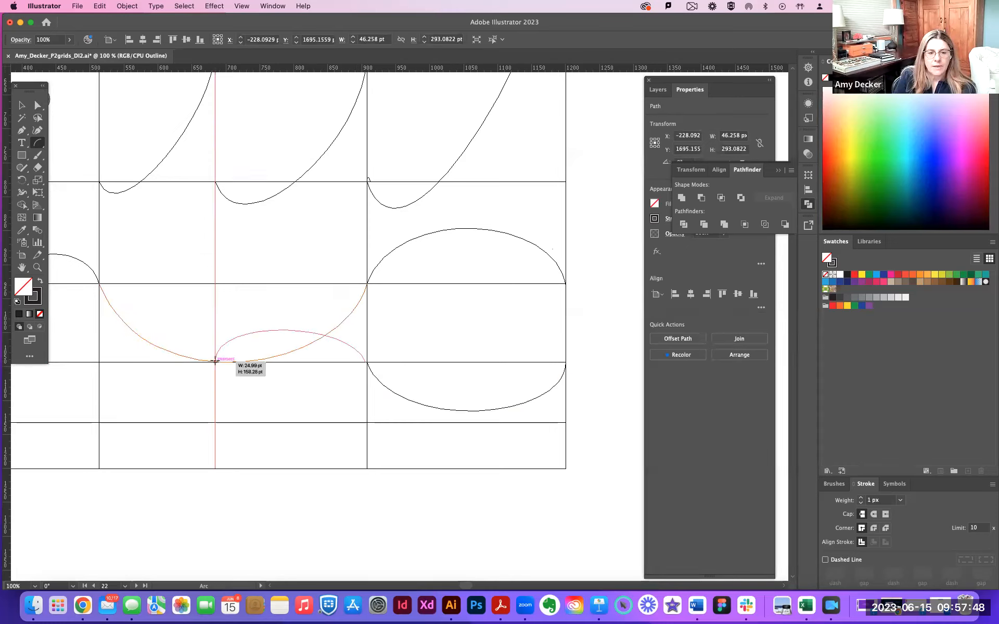
{"action": "key", "text": "Up"}
{"action": "key", "text": "Down"}
{"action": "key", "text": "Down"}
{"action": "key", "text": "Down"}
{"action": "key", "text": "Down"}
{"action": "key", "text": "Down"}
{"action": "key", "text": "Down"}
{"action": "key", "text": "Down"}
{"action": "key", "text": "Down"}
{"action": "key", "text": "Down"}
{"action": "key", "text": "Down"}
{"action": "key", "text": "Up"}
{"action": "key", "text": "Up"}
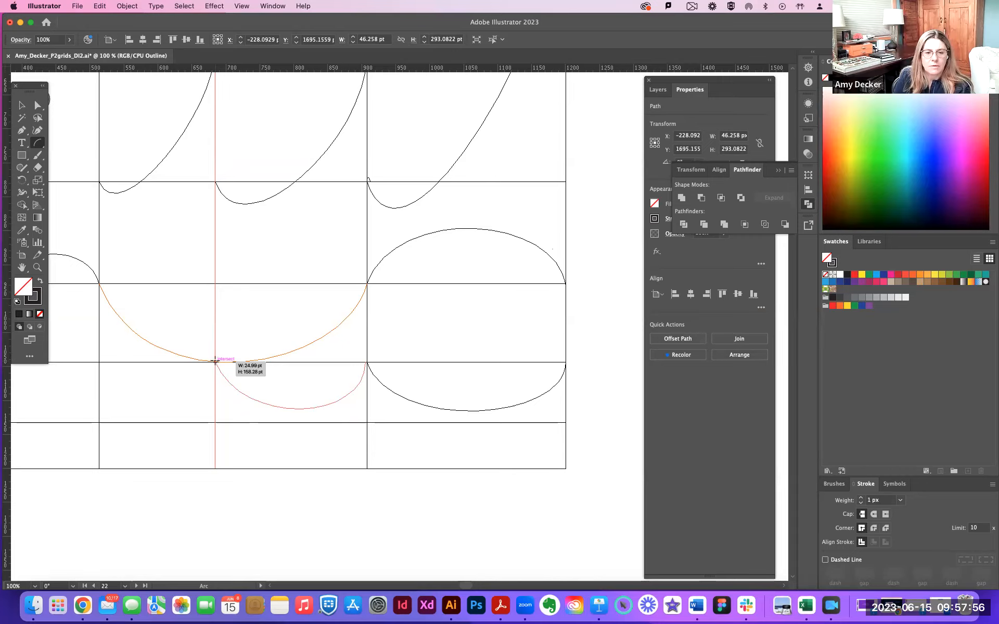
{"action": "left_click_drag", "start_coordinate": [215, 360], "coordinate": [215, 361]}
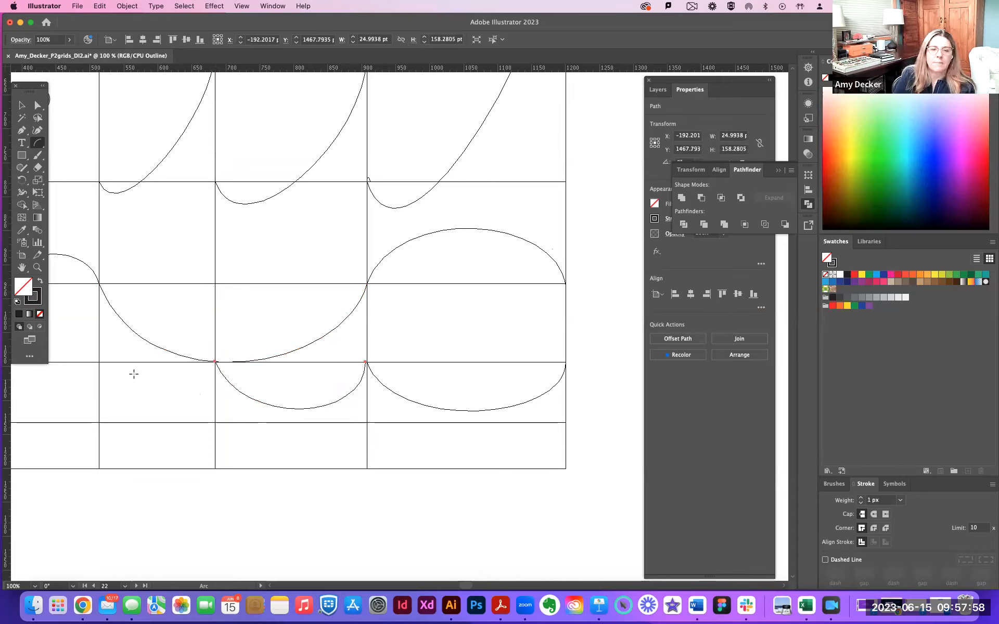
Draw a matching downward-bowing arc between the top corners of the third-widest sixth-row cell, then deselect it
{"action": "left_click_drag", "start_coordinate": [99, 357], "coordinate": [215, 361]}
{"action": "key", "text": "x"}
{"action": "key", "text": "Down"}
{"action": "key", "text": "Up"}
{"action": "key", "text": "Up"}
{"action": "key", "text": "x"}
{"action": "key", "text": "x"}
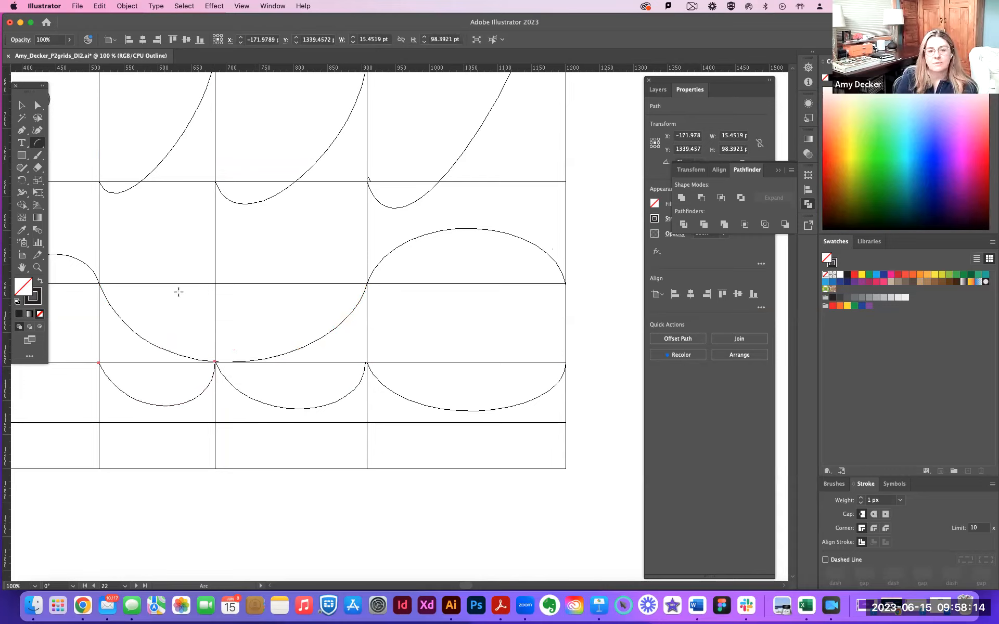
{"action": "key", "text": "v"}
{"action": "left_click", "coordinate": [489, 516]}
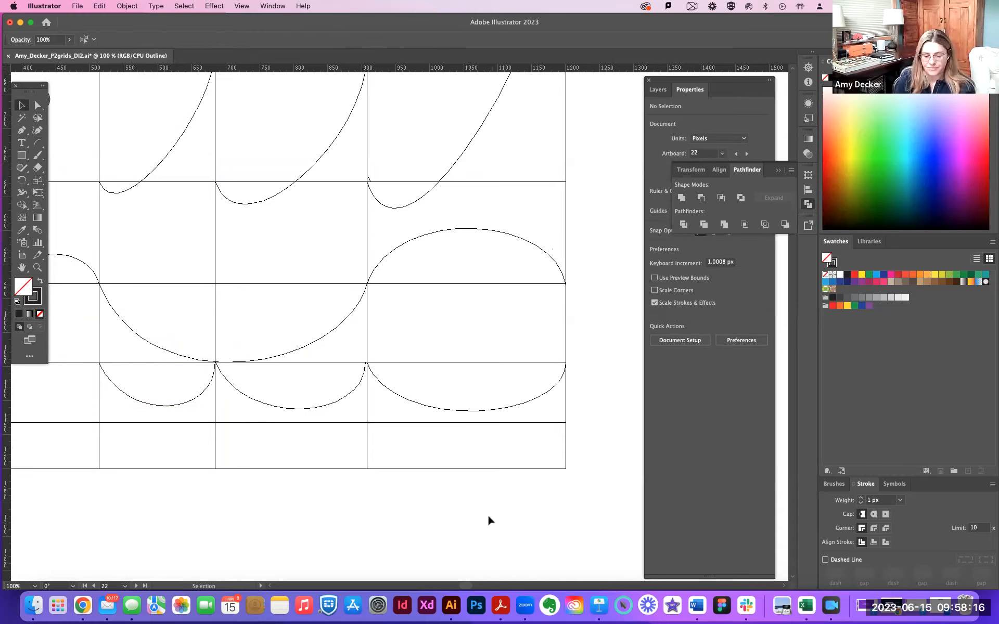
Try an open 1200 by 1200 px arc with slope 51 along the Y axis, starting in the widest fifth-row cell
{"action": "key", "text": "super+minus"}
{"action": "key", "text": "super+minus"}
{"action": "left_click_drag", "start_coordinate": [406, 460], "coordinate": [402, 544]}
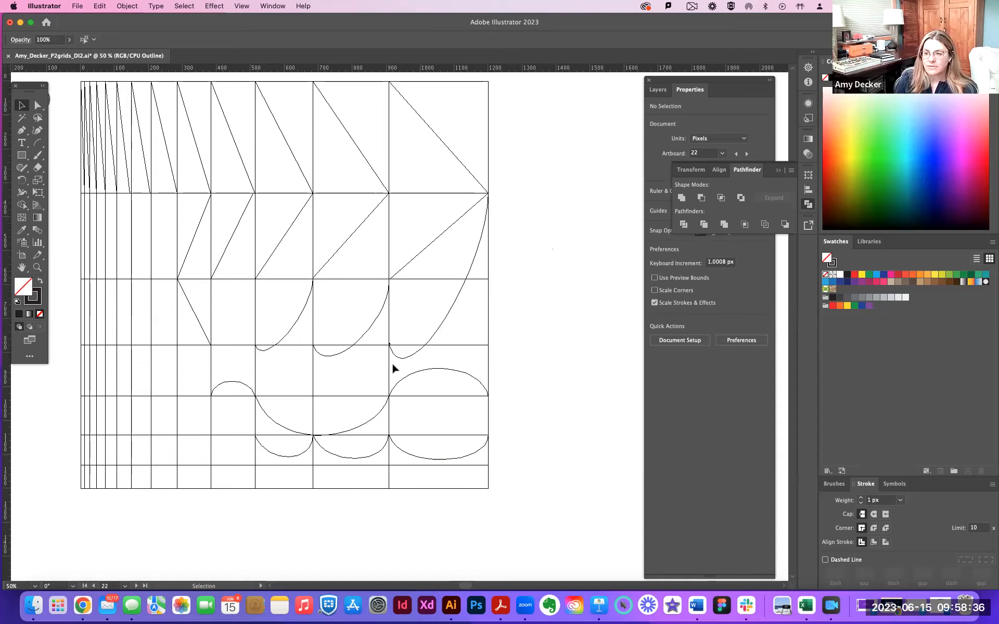
{"action": "left_click", "coordinate": [37, 143]}
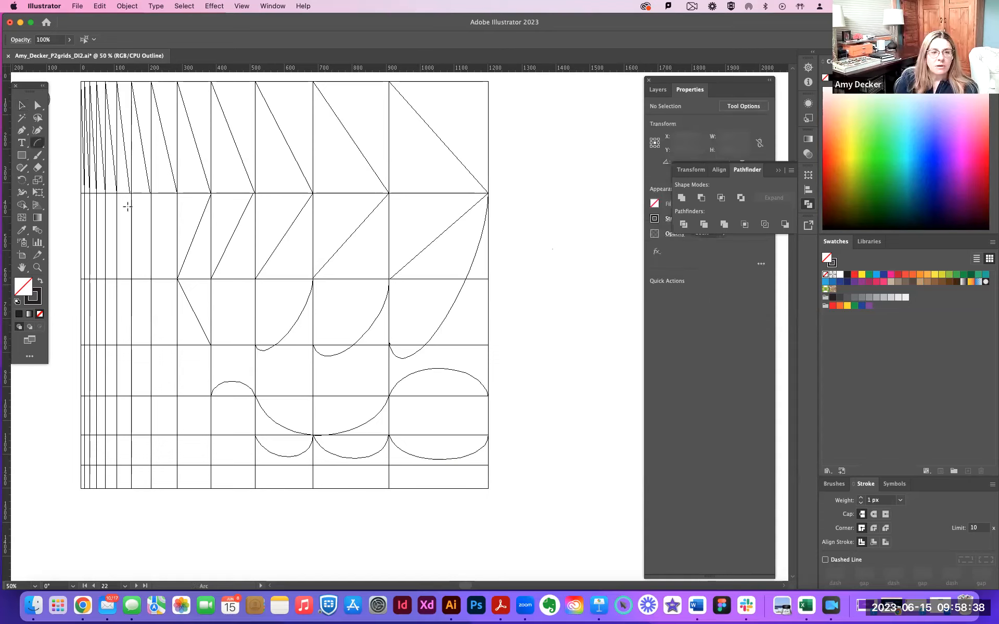
{"action": "left_click", "coordinate": [422, 401]}
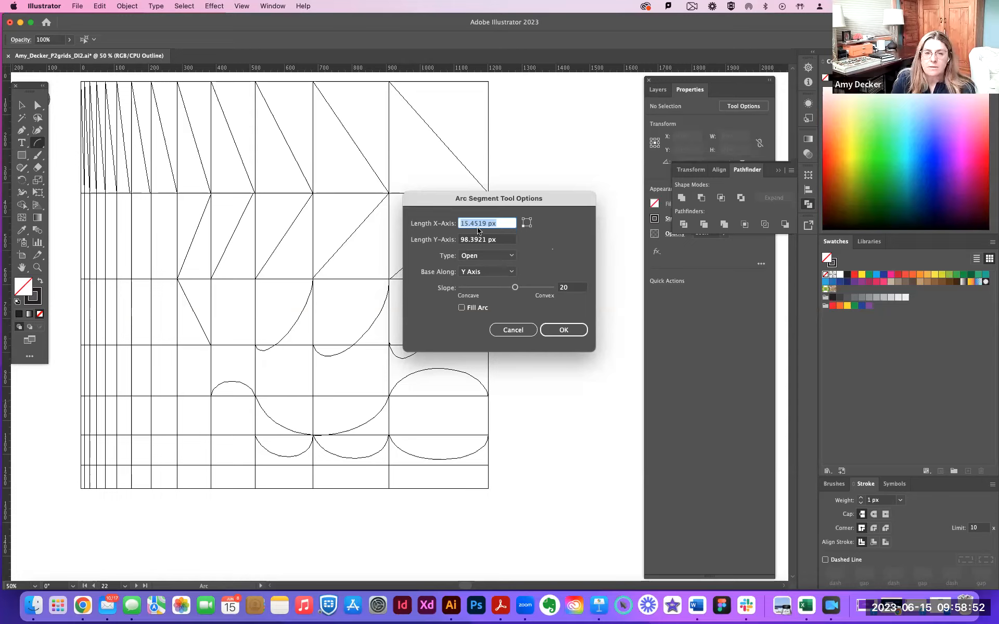
{"action": "type", "text": "1200"}
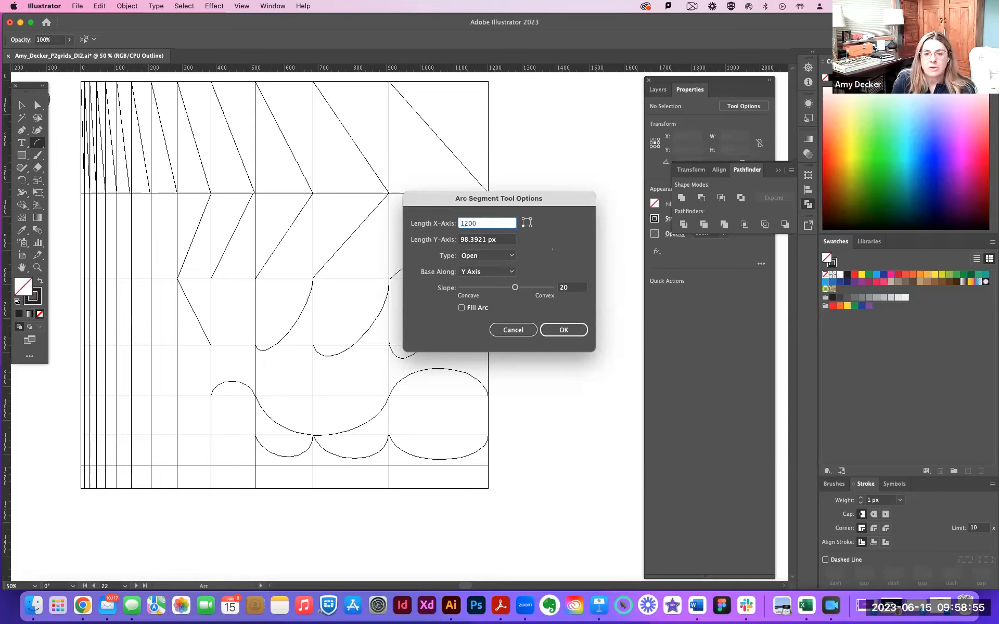
{"action": "key", "text": "Tab"}
{"action": "type", "text": "120"}
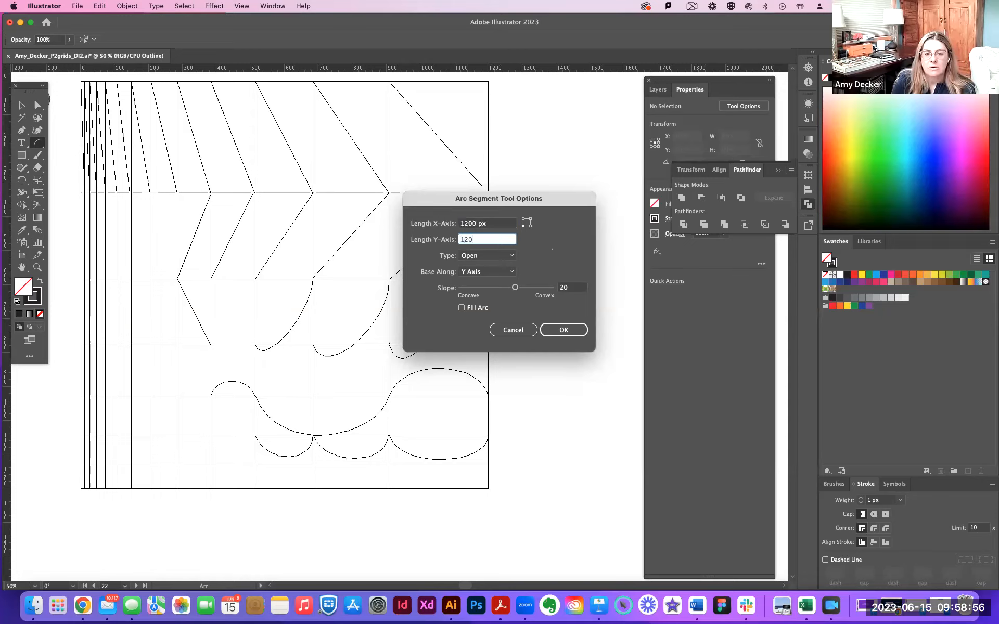
{"action": "key", "text": "Tab"}
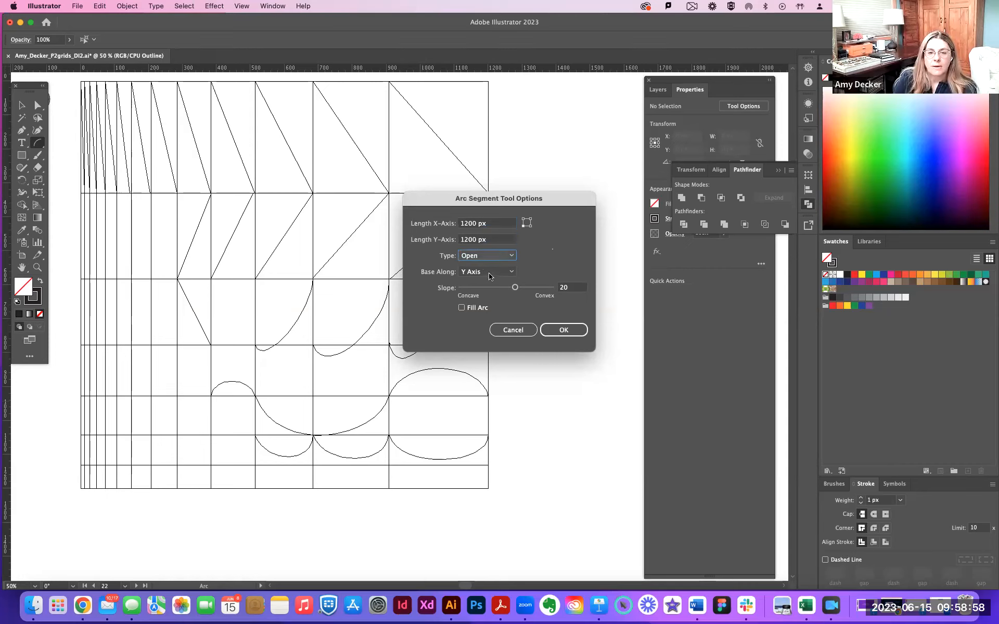
{"action": "left_click", "coordinate": [515, 288]}
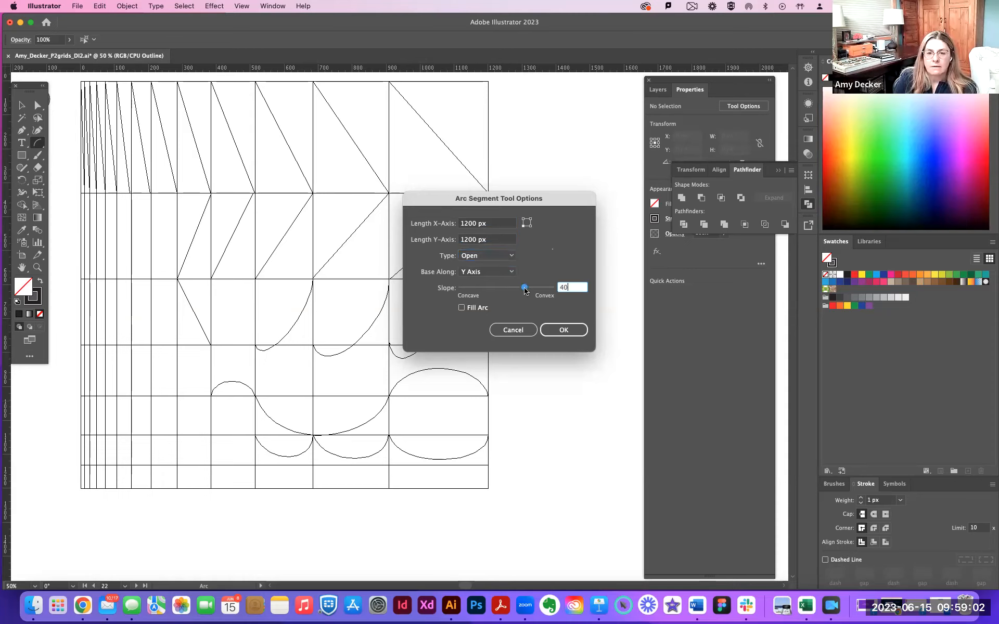
{"action": "left_click_drag", "start_coordinate": [527, 290], "coordinate": [530, 290]}
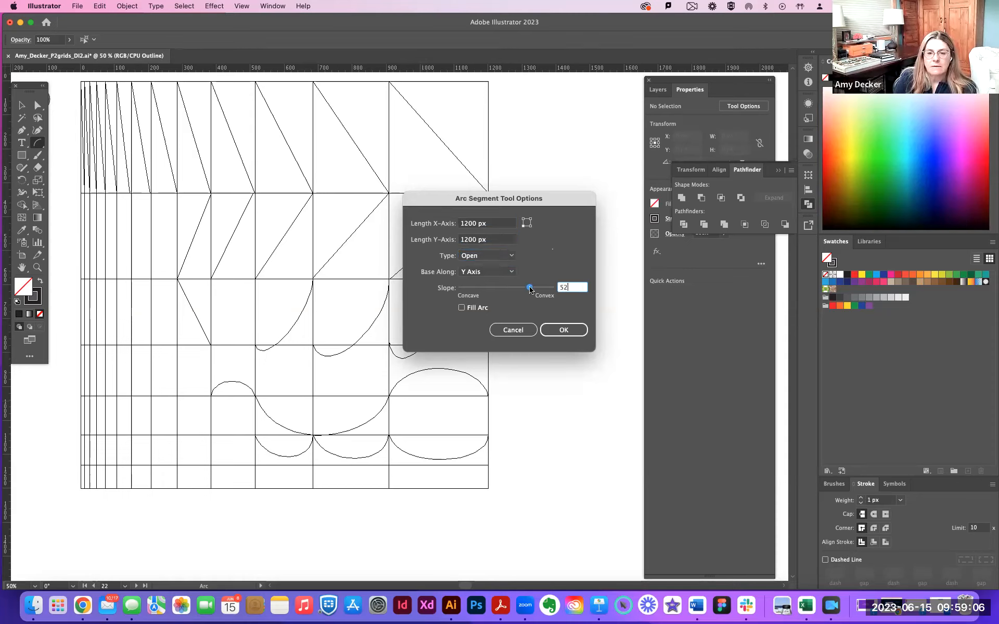
{"action": "double_click", "coordinate": [563, 287]}
{"action": "type", "text": "51"}
{"action": "left_click", "coordinate": [572, 335]}
Delete the oversized 1200 px arc and return to artboard 22 with nothing selected
{"action": "key", "text": "super+minus"}
{"action": "key", "text": "super+minus"}
{"action": "key", "text": "super+minus"}
{"action": "key", "text": "super+minus"}
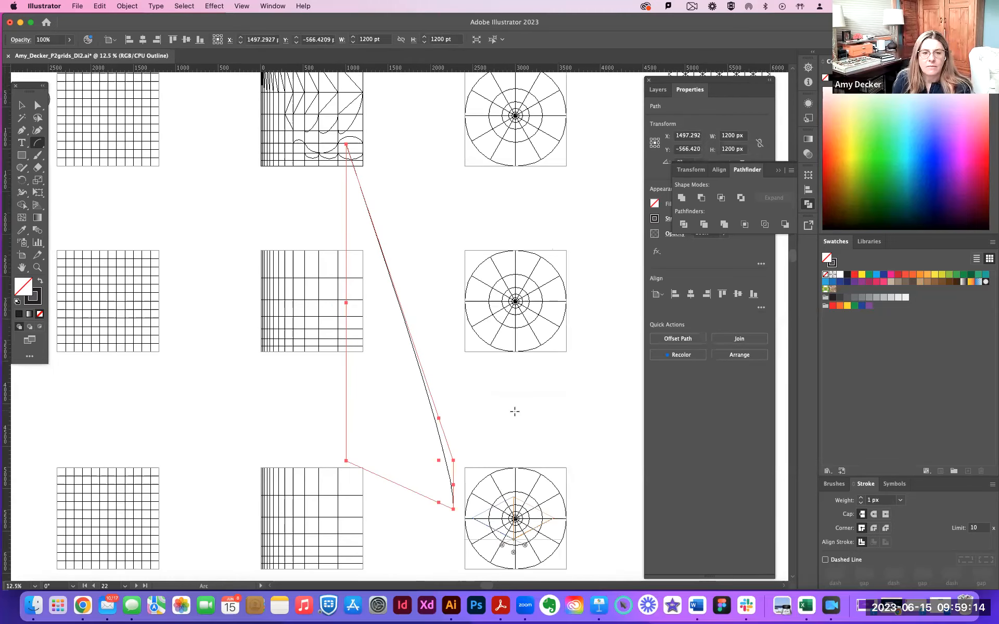
{"action": "left_click", "coordinate": [21, 105]}
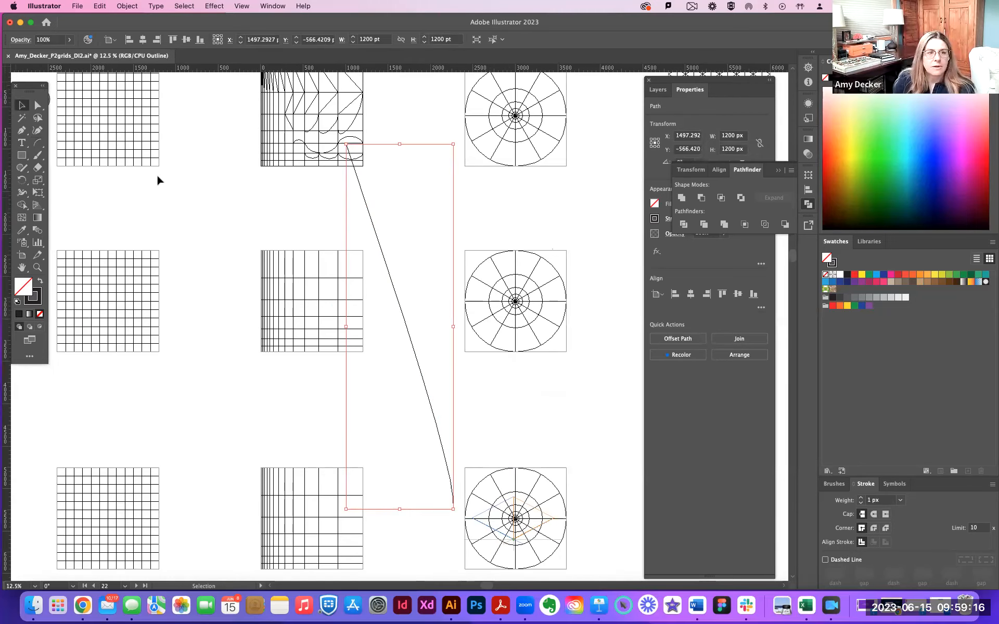
{"action": "key", "text": "Delete"}
{"action": "left_click", "coordinate": [351, 251]}
{"action": "scroll", "coordinate": [338, 203], "scroll_direction": "up", "scroll_amount": 5}
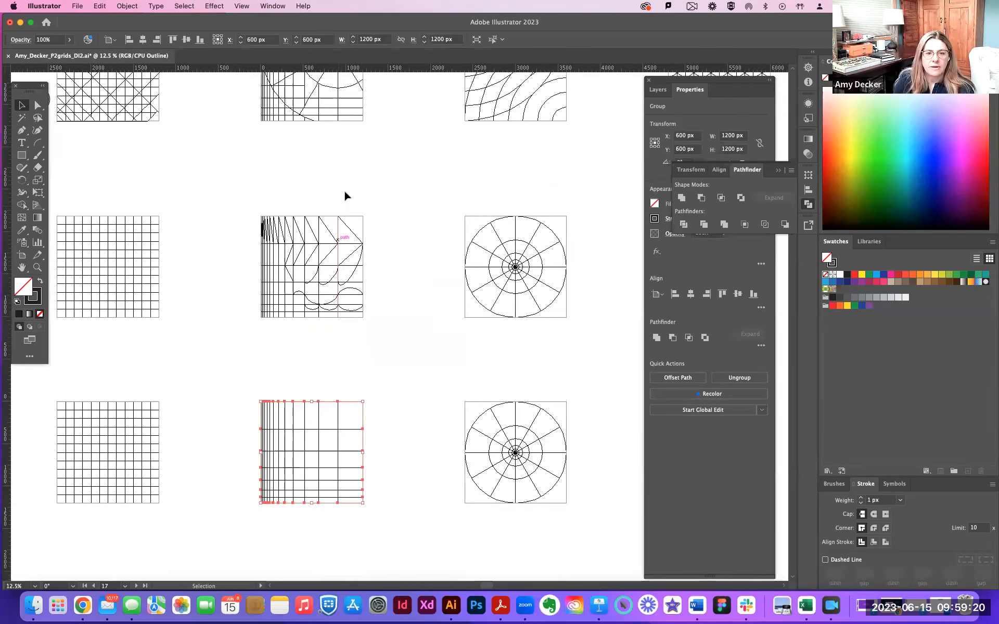
{"action": "left_click", "coordinate": [350, 218]}
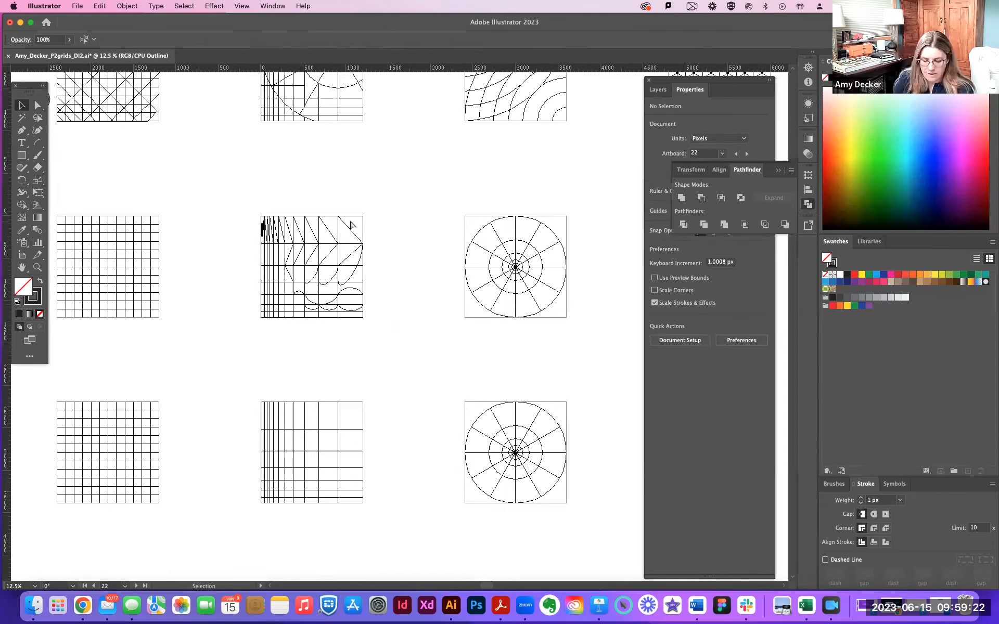
Try an open arc 600 px by 599 px with slope 51, starting on the left edge of the progressive grid
{"action": "key", "text": "super+="}
{"action": "key", "text": "super+="}
{"action": "key", "text": "super+="}
{"action": "left_click_drag", "start_coordinate": [305, 195], "coordinate": [540, 395]}
{"action": "left_click", "coordinate": [492, 232]}
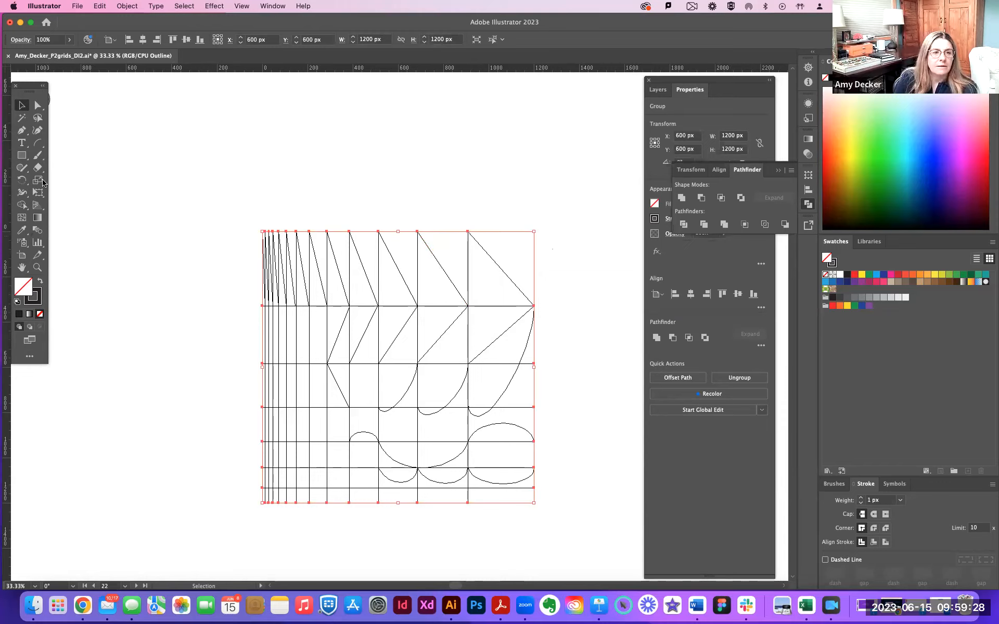
{"action": "left_click", "coordinate": [37, 142]}
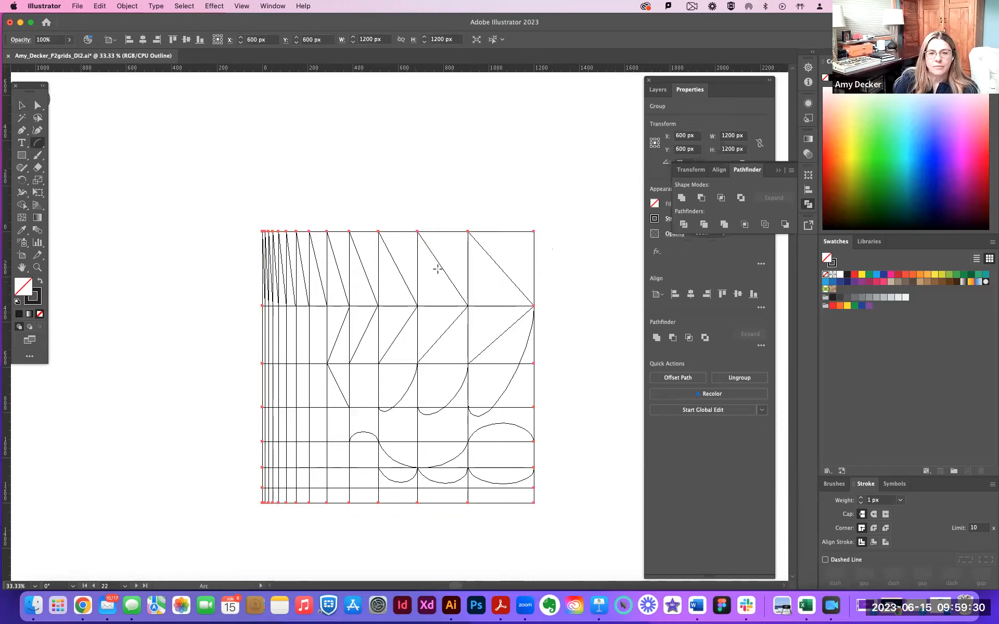
{"action": "left_click", "coordinate": [261, 420]}
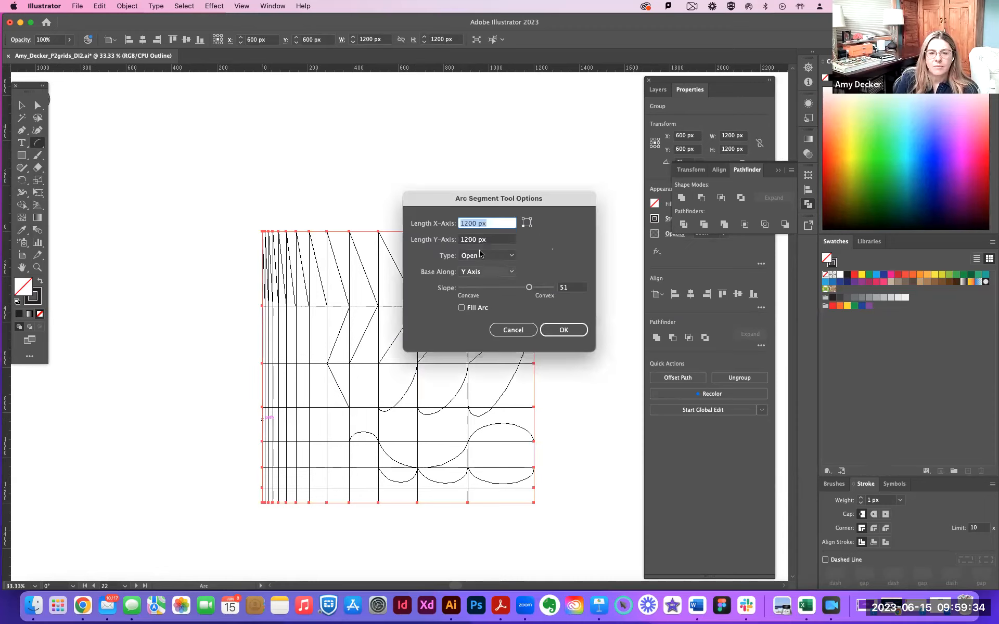
{"action": "double_click", "coordinate": [467, 239]}
{"action": "type", "text": "600"}
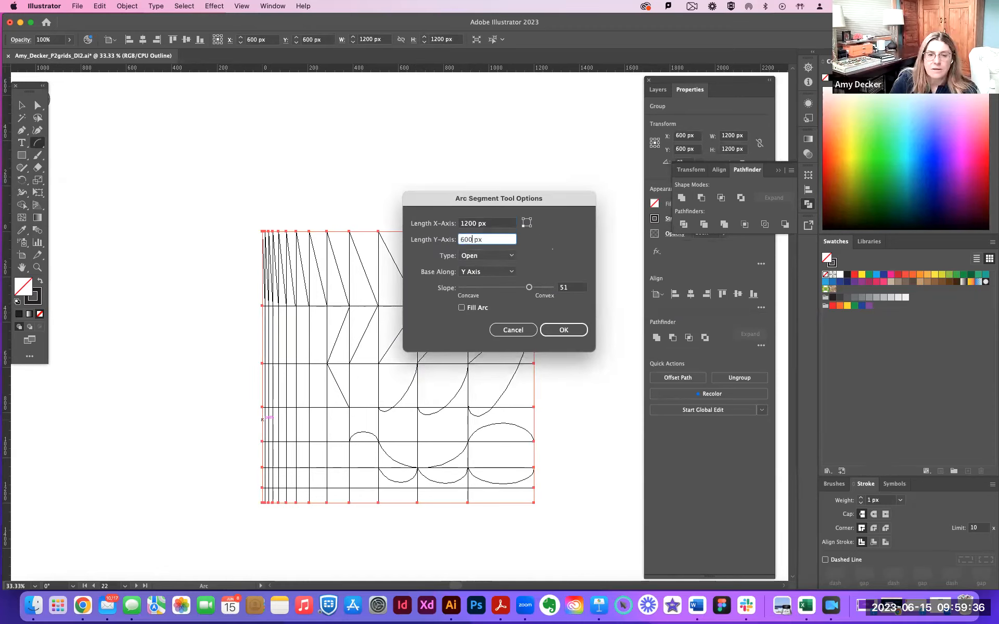
{"action": "double_click", "coordinate": [466, 223]}
{"action": "type", "text": "600"}
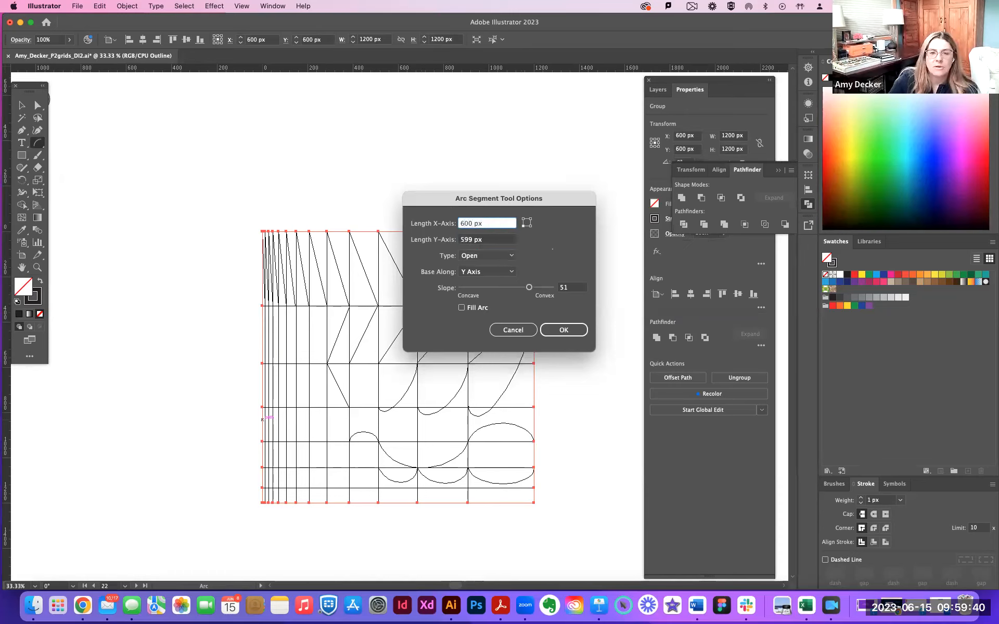
{"action": "key", "text": "Return"}
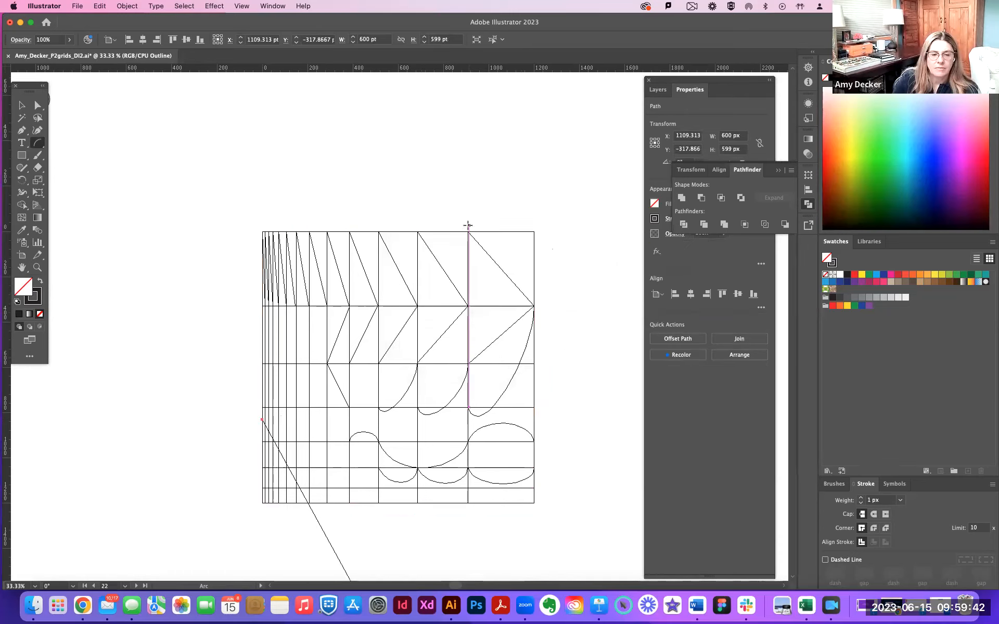
Delete the 600 px arc that runs off the grid and leave everything deselected
{"action": "left_click", "coordinate": [22, 105]}
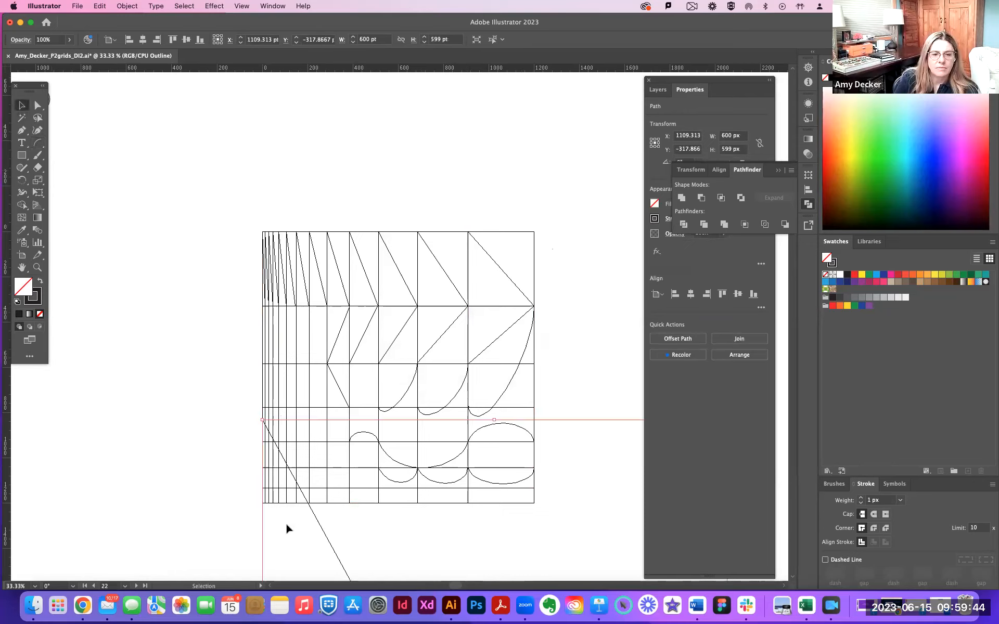
{"action": "left_click_drag", "start_coordinate": [319, 525], "coordinate": [277, 352]}
{"action": "key", "text": "Delete"}
{"action": "left_click", "coordinate": [333, 231]}
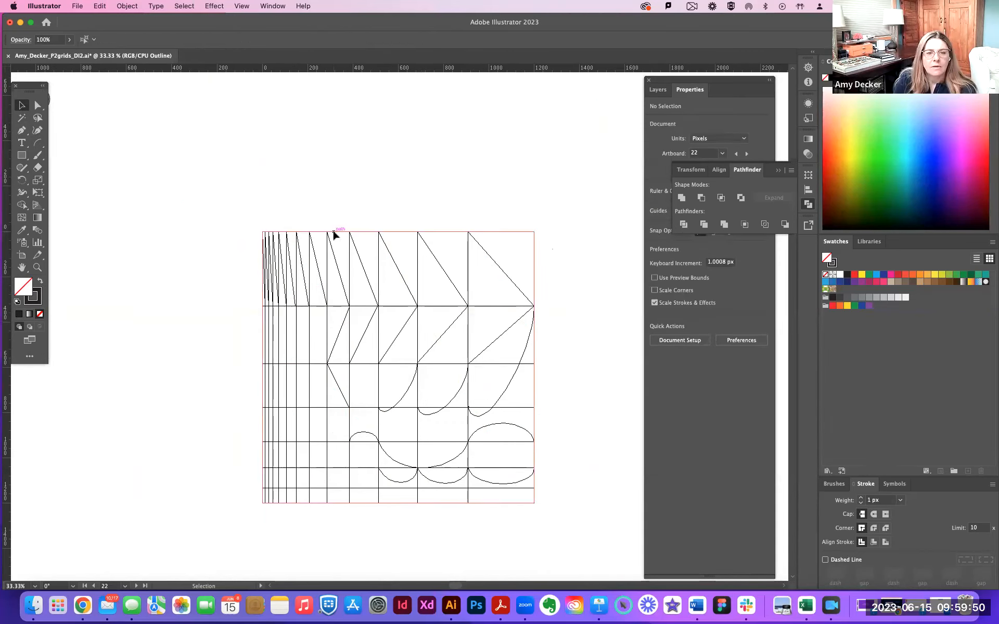
Place an open arc with 20 px axis lengths, based along the X axis, from the second-row top line at the third-widest column's left edge
{"action": "left_click", "coordinate": [306, 323]}
{"action": "left_click", "coordinate": [259, 292]}
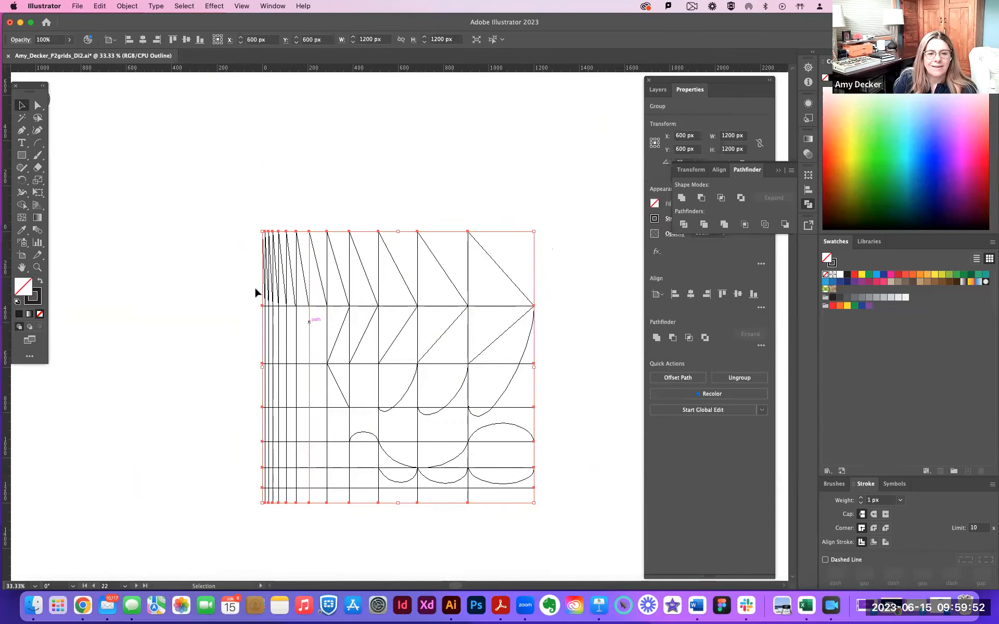
{"action": "key", "text": "a"}
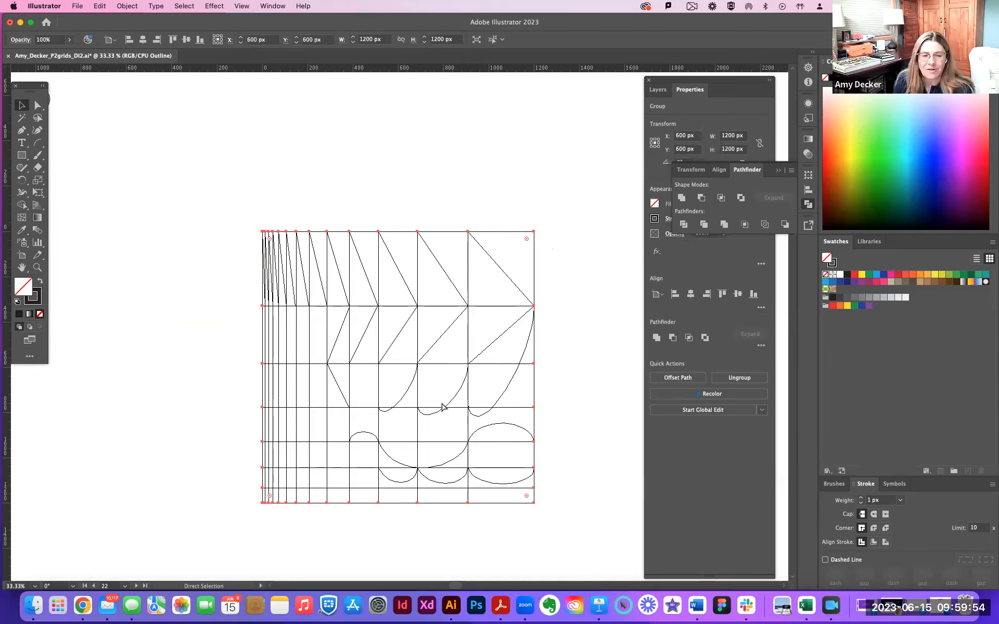
{"action": "key", "text": "super+equal"}
{"action": "key", "text": "v"}
{"action": "scroll", "coordinate": [344, 391], "scroll_direction": "right", "scroll_amount": 5}
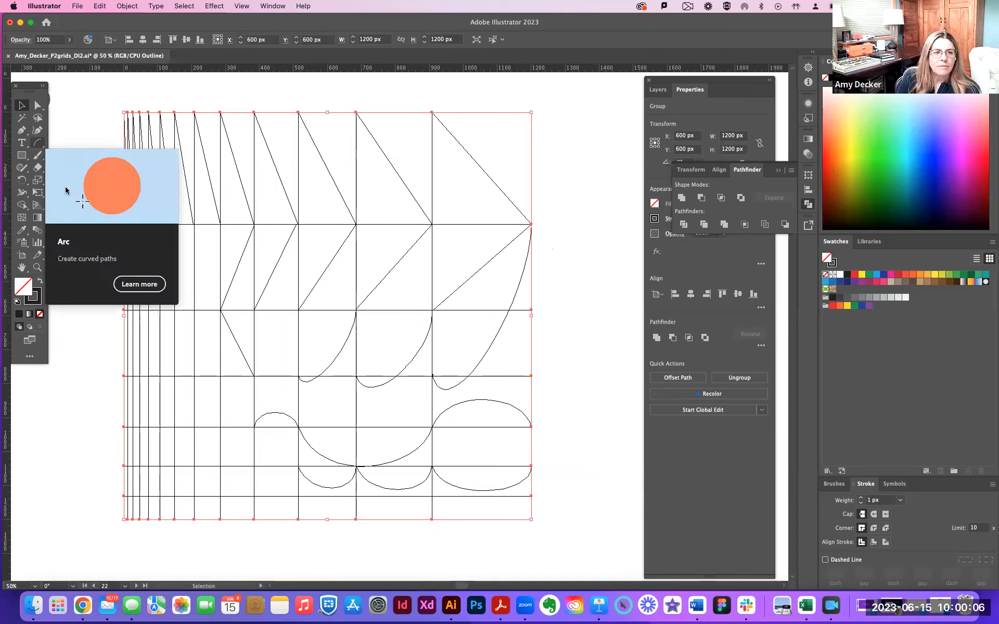
{"action": "left_click", "coordinate": [37, 142]}
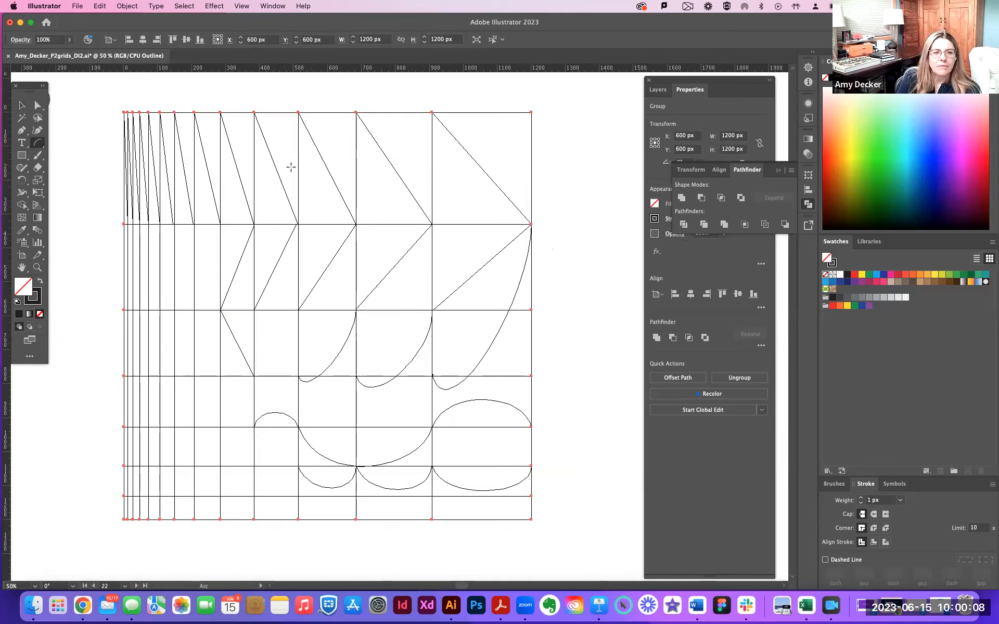
{"action": "left_click", "coordinate": [298, 225]}
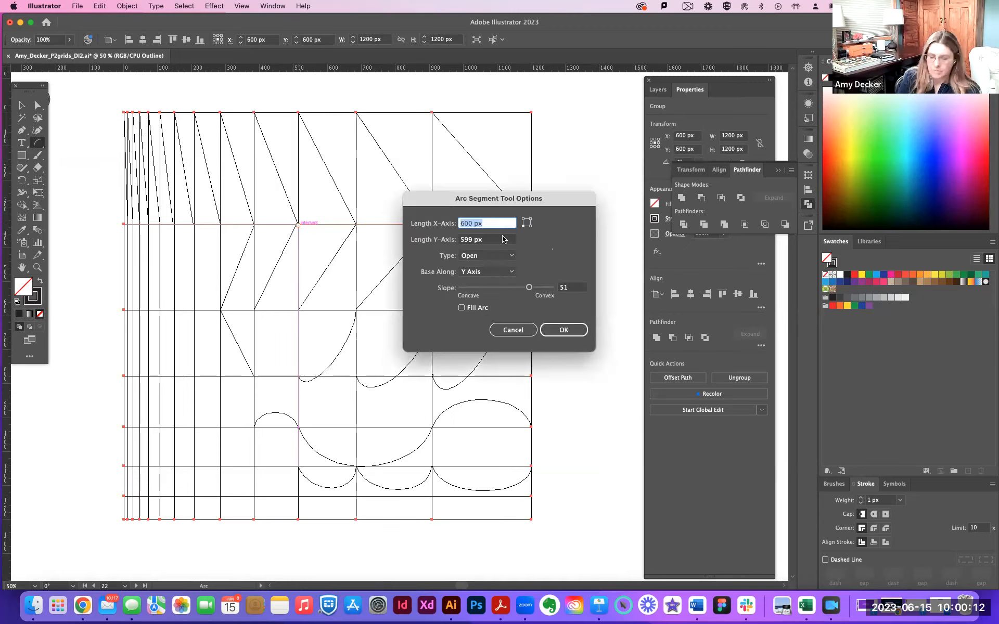
{"action": "type", "text": "20"}
{"action": "key", "text": "Tab"}
{"action": "type", "text": "20"}
{"action": "key", "text": "Tab"}
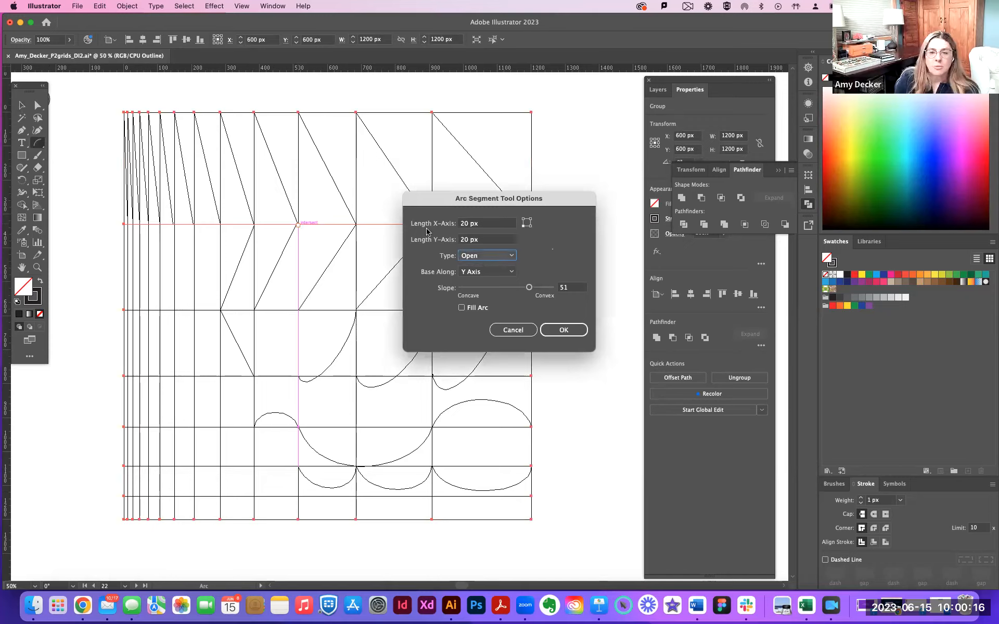
{"action": "left_click", "coordinate": [514, 273]}
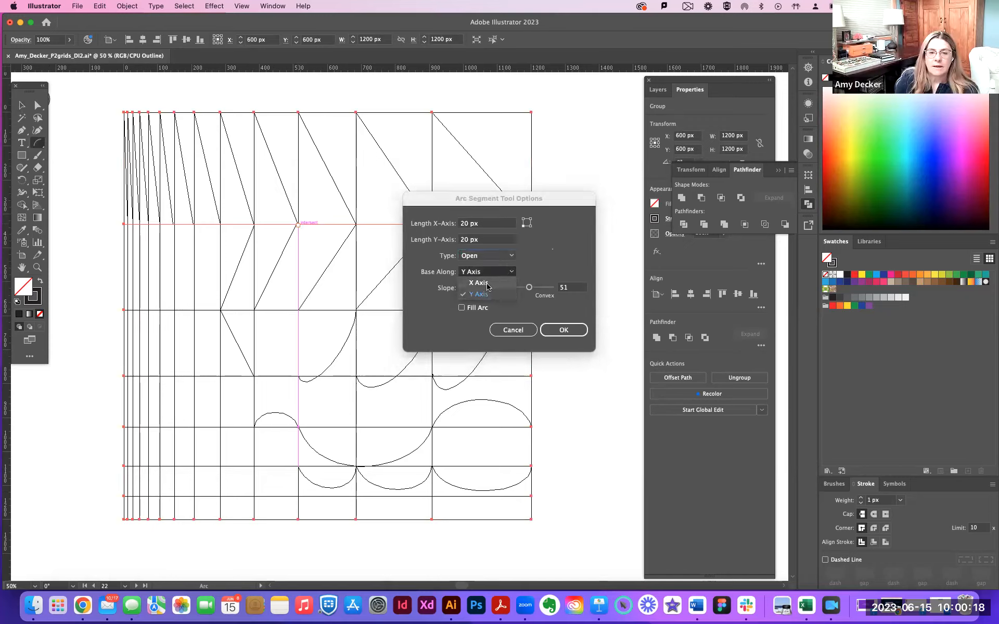
{"action": "left_click", "coordinate": [479, 281]}
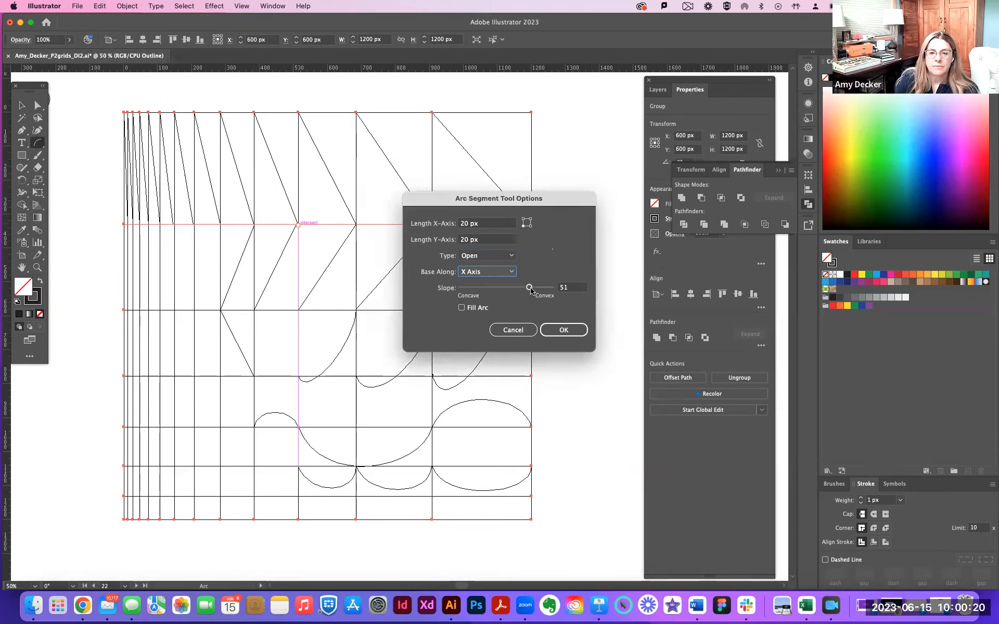
{"action": "left_click_drag", "start_coordinate": [530, 288], "coordinate": [531, 290]}
{"action": "left_click", "coordinate": [562, 328]}
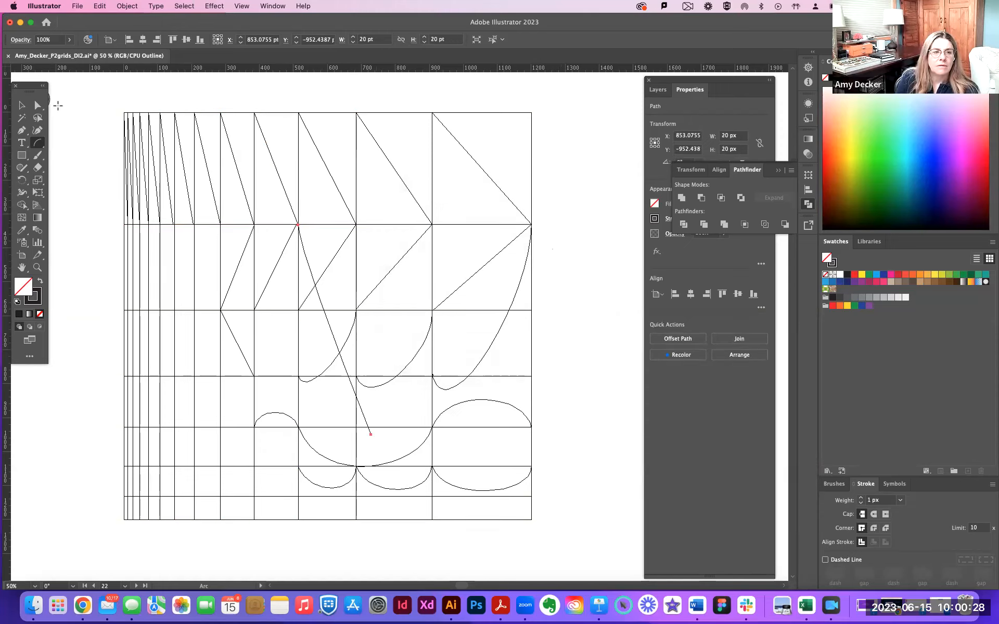
Stretch the 20 px arc across the full width of the progressive grid, starting at the grid's upper-left corner
{"action": "left_click", "coordinate": [21, 105]}
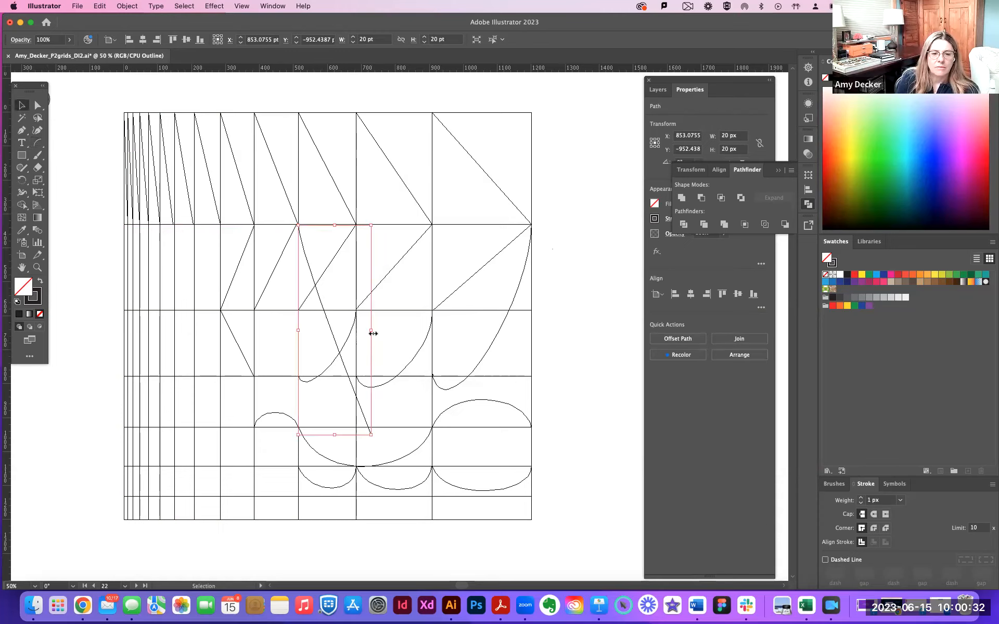
{"action": "left_click_drag", "start_coordinate": [373, 332], "coordinate": [532, 325]}
{"action": "left_click_drag", "start_coordinate": [298, 225], "coordinate": [124, 113]}
Reshape the stretched arc into a deep sagging curve by adjusting the direction handles at both of its ends
{"action": "left_click", "coordinate": [37, 106]}
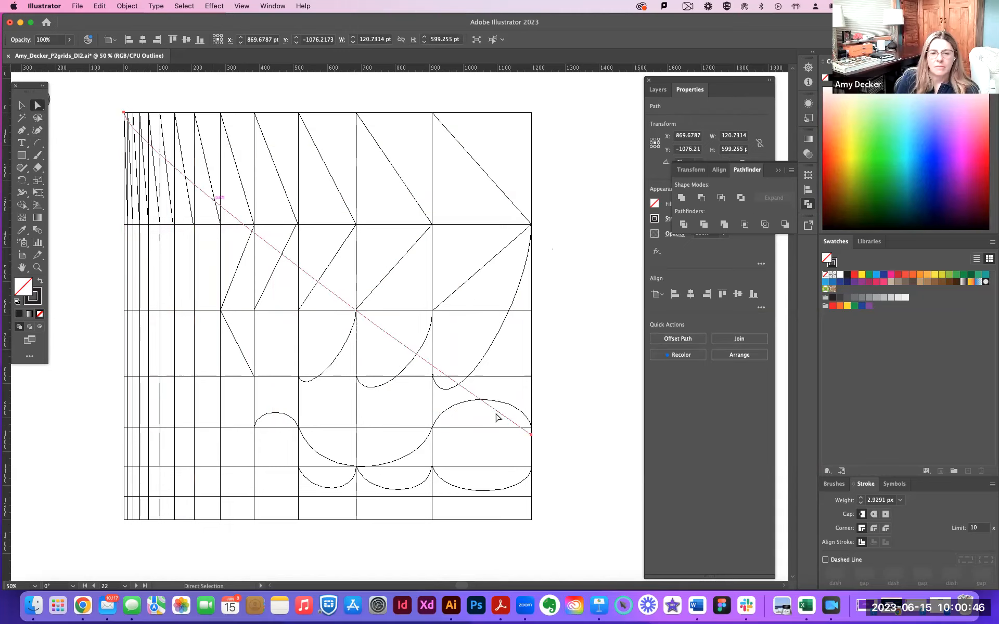
{"action": "left_click_drag", "start_coordinate": [531, 436], "coordinate": [245, 464]}
{"action": "left_click_drag", "start_coordinate": [124, 137], "coordinate": [114, 284]}
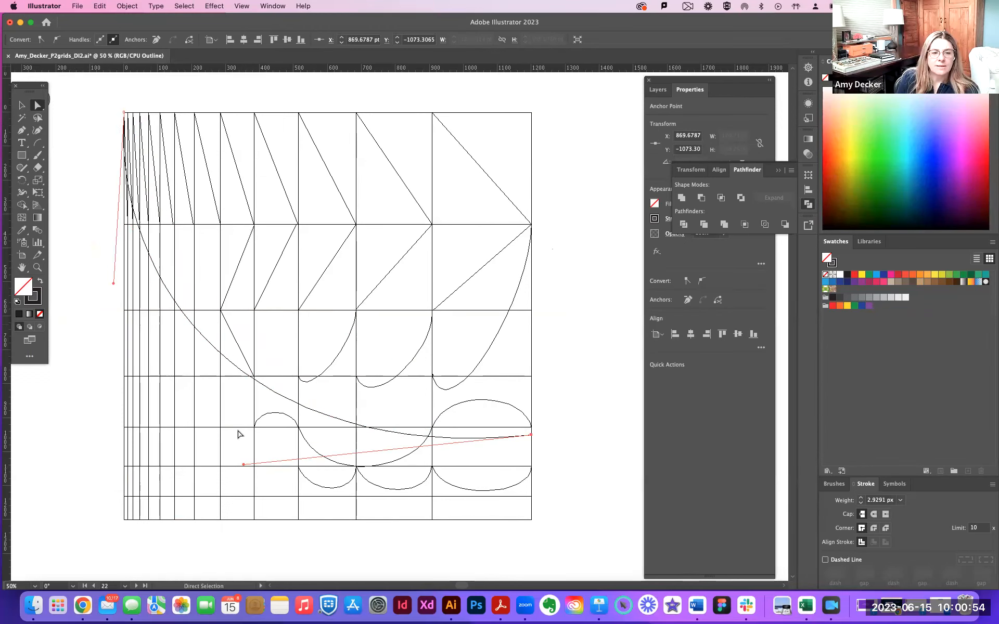
{"action": "left_click_drag", "start_coordinate": [244, 465], "coordinate": [323, 477]}
Delete the large curve that crosses the whole progressive grid
{"action": "key", "text": "v"}
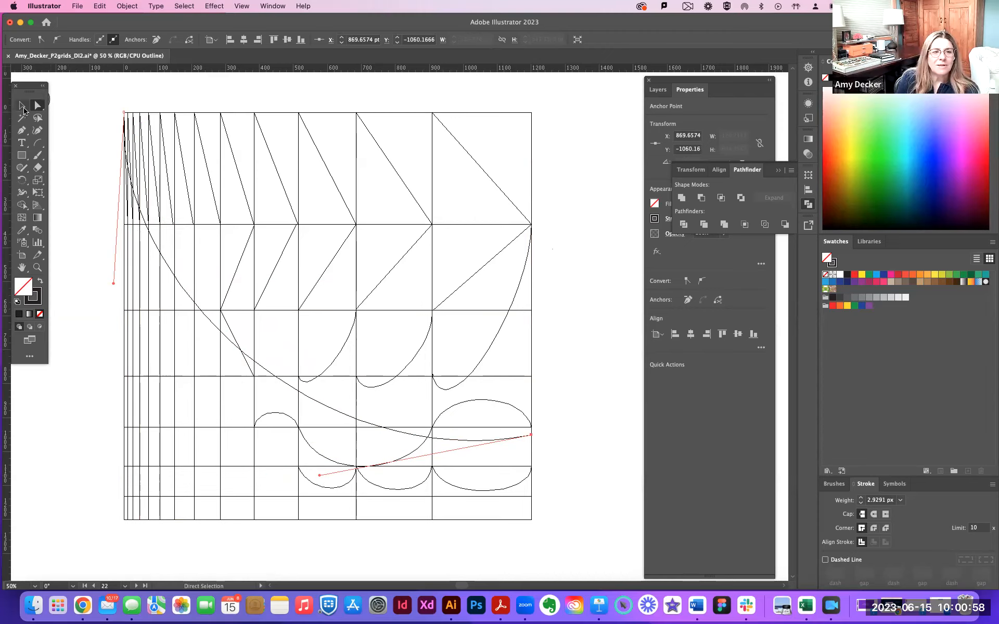
{"action": "left_click", "coordinate": [179, 282]}
{"action": "left_click", "coordinate": [178, 284]}
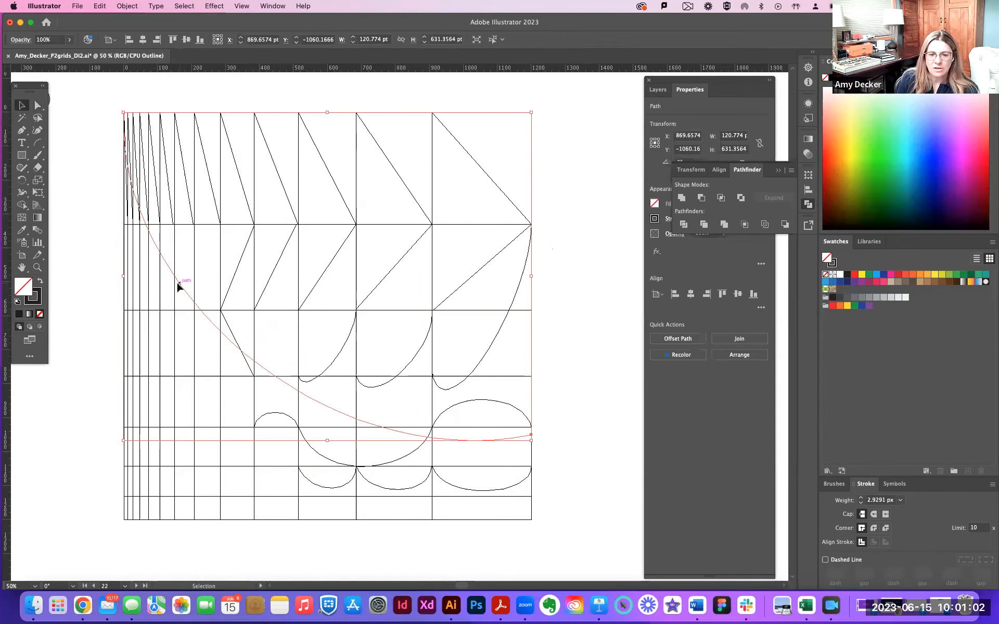
{"action": "key", "text": "Delete"}
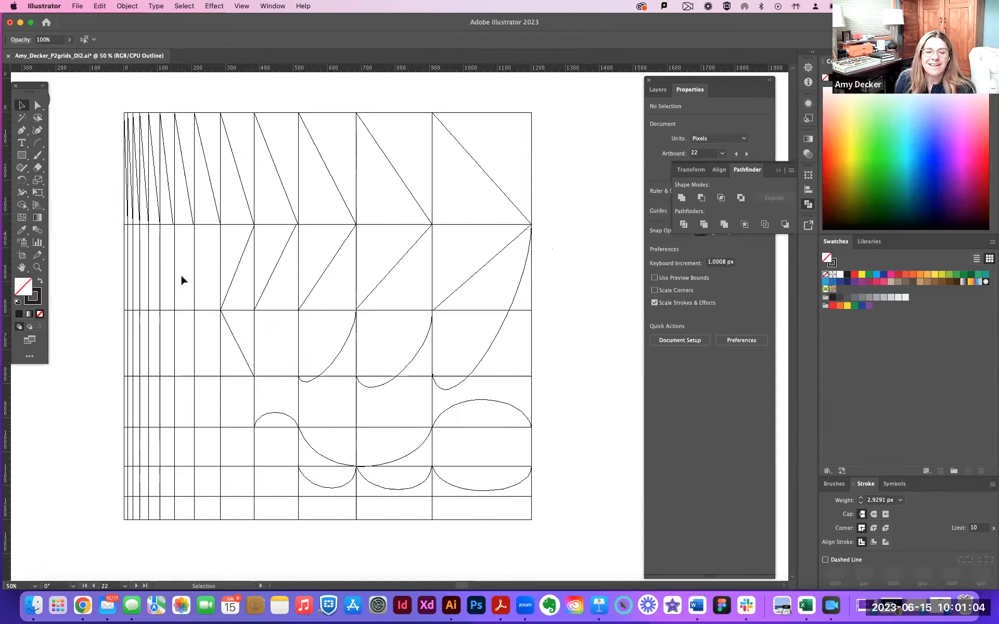
Shorten the three hook-shaped arcs so their lowest points sit on the fourth horizontal grid line, leaving everything deselected
{"action": "scroll", "coordinate": [190, 282], "scroll_direction": "down", "scroll_amount": 3}
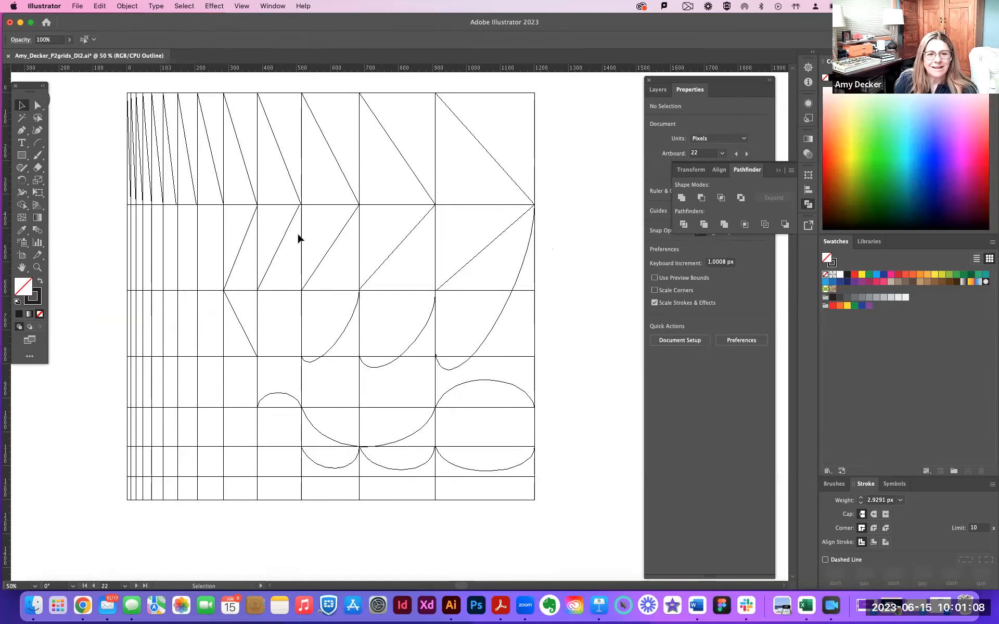
{"action": "left_click", "coordinate": [404, 364]}
{"action": "left_click_drag", "start_coordinate": [395, 357], "coordinate": [397, 357]}
{"action": "left_click", "coordinate": [458, 369]}
{"action": "left_click_drag", "start_coordinate": [486, 371], "coordinate": [486, 357]}
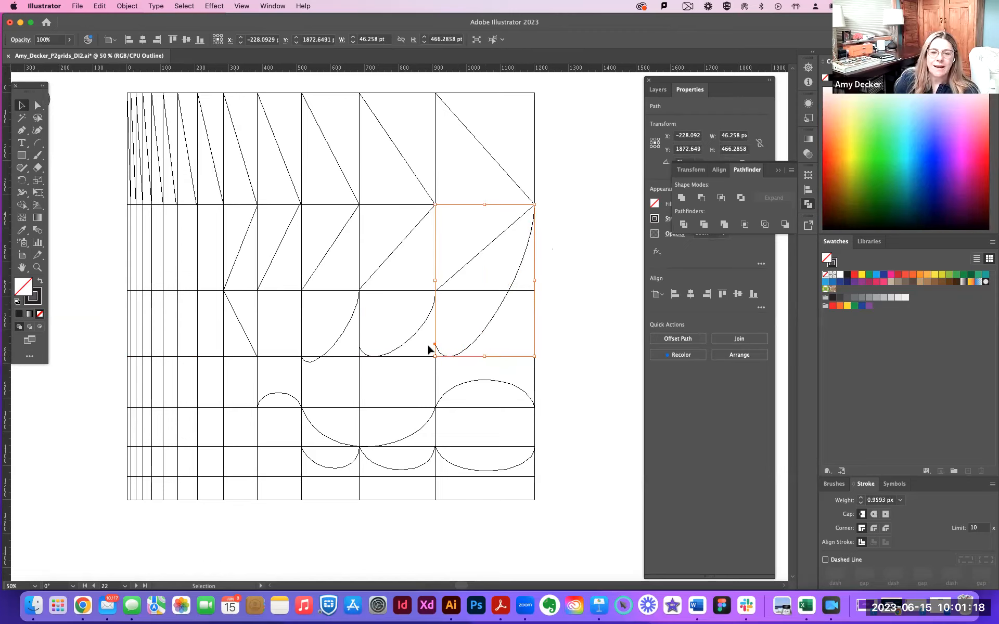
{"action": "left_click", "coordinate": [322, 361]}
{"action": "left_click_drag", "start_coordinate": [330, 361], "coordinate": [332, 360]}
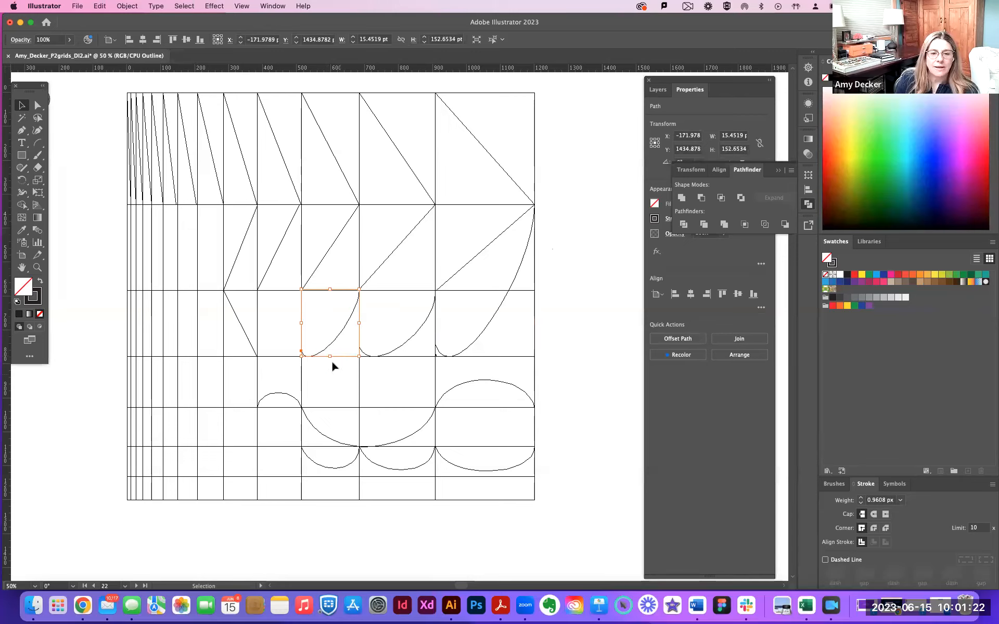
{"action": "left_click", "coordinate": [567, 354]}
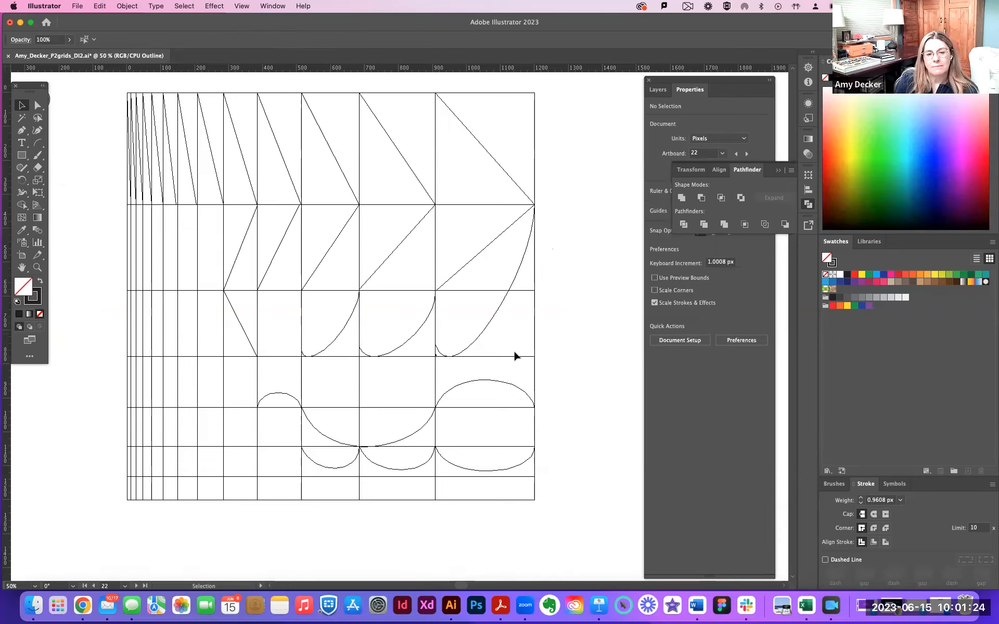
Widen the leftmost hook-shaped arc in the third row so it spans two columns, leaving nothing selected
{"action": "left_click", "coordinate": [306, 355]}
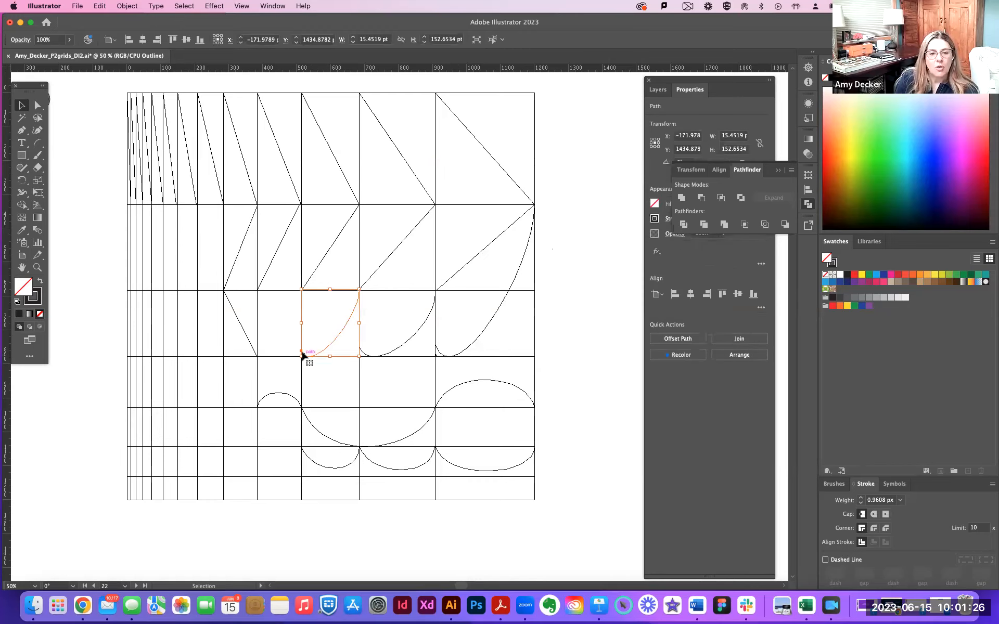
{"action": "left_click_drag", "start_coordinate": [302, 324], "coordinate": [257, 324]}
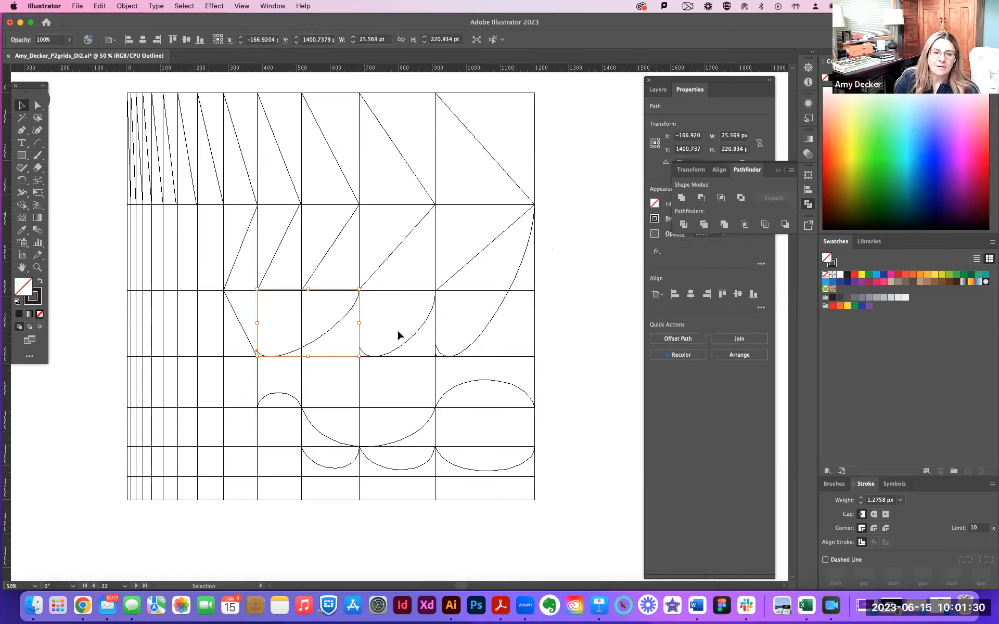
{"action": "left_click", "coordinate": [489, 333]}
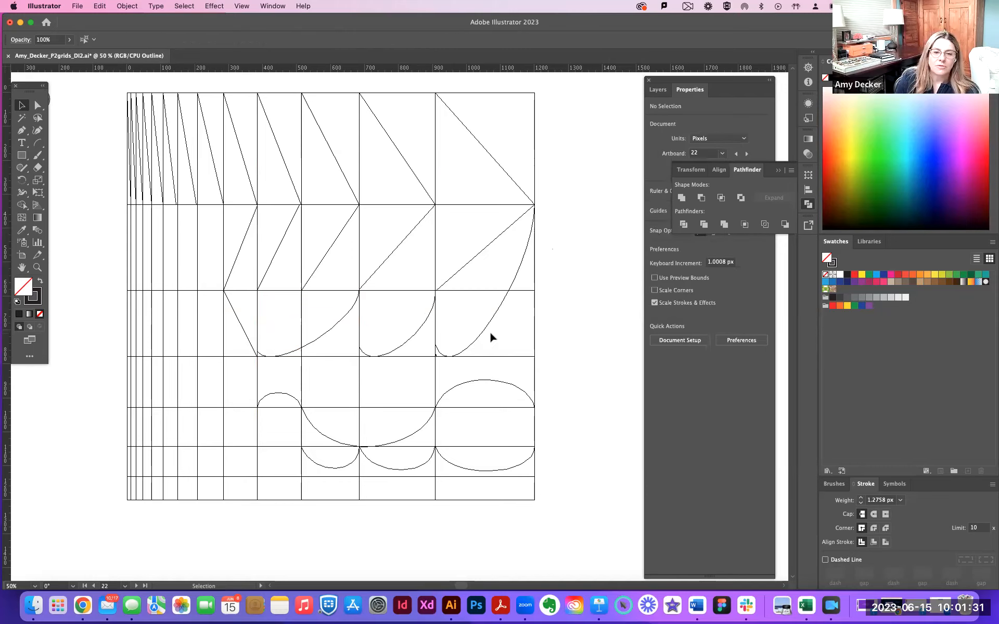
{"action": "left_click", "coordinate": [644, 332]}
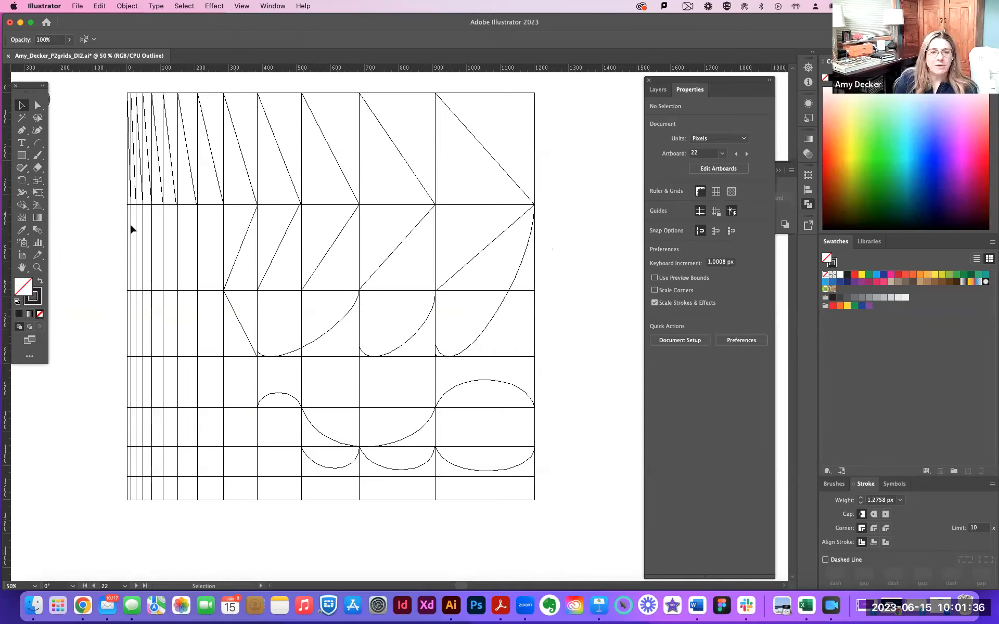
{"action": "left_click", "coordinate": [38, 144]}
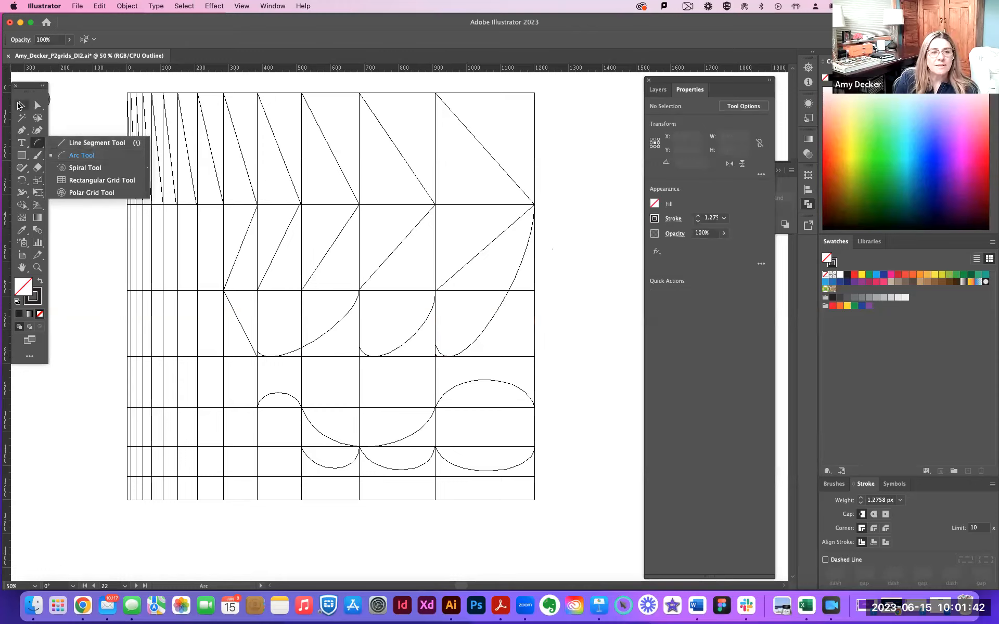
{"action": "left_click", "coordinate": [22, 107]}
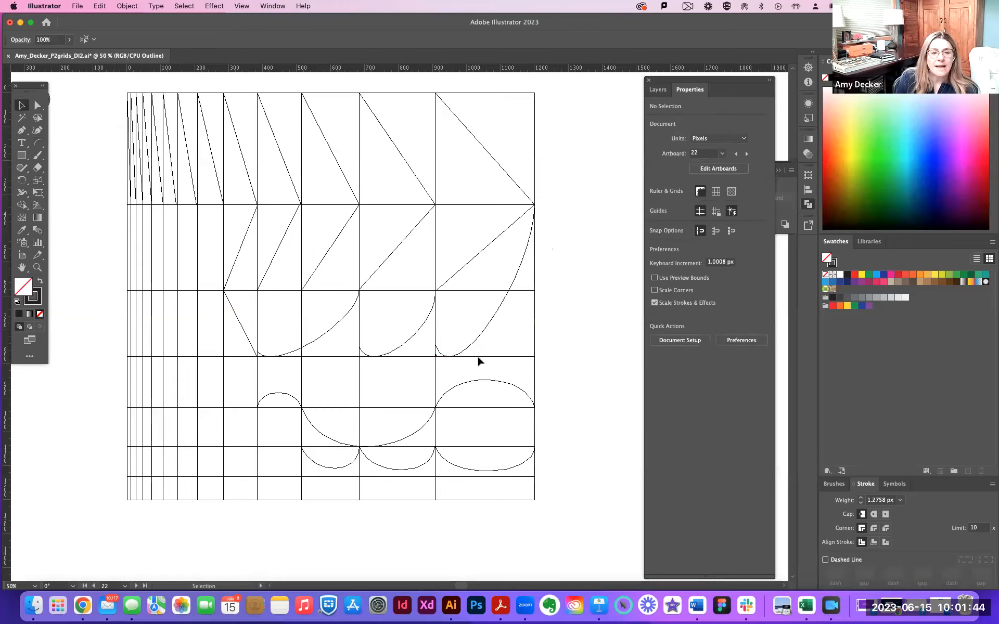
Delete the three hook-shaped arcs that end on the fourth horizontal grid line
{"action": "left_click", "coordinate": [446, 357]}
{"action": "left_click", "coordinate": [581, 330]}
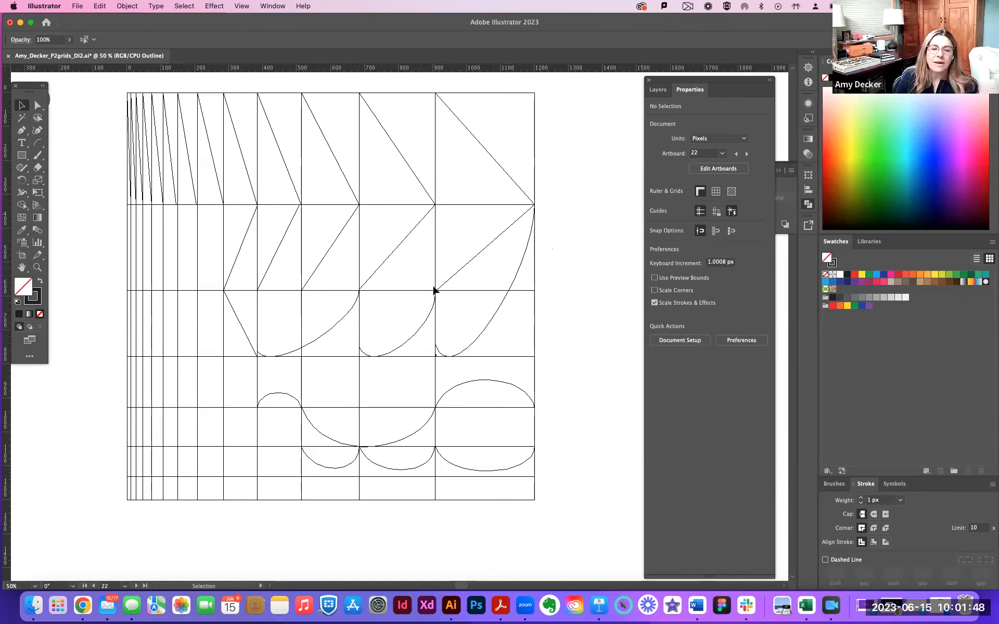
{"action": "left_click", "coordinate": [490, 323]}
{"action": "key", "text": "BackSpace"}
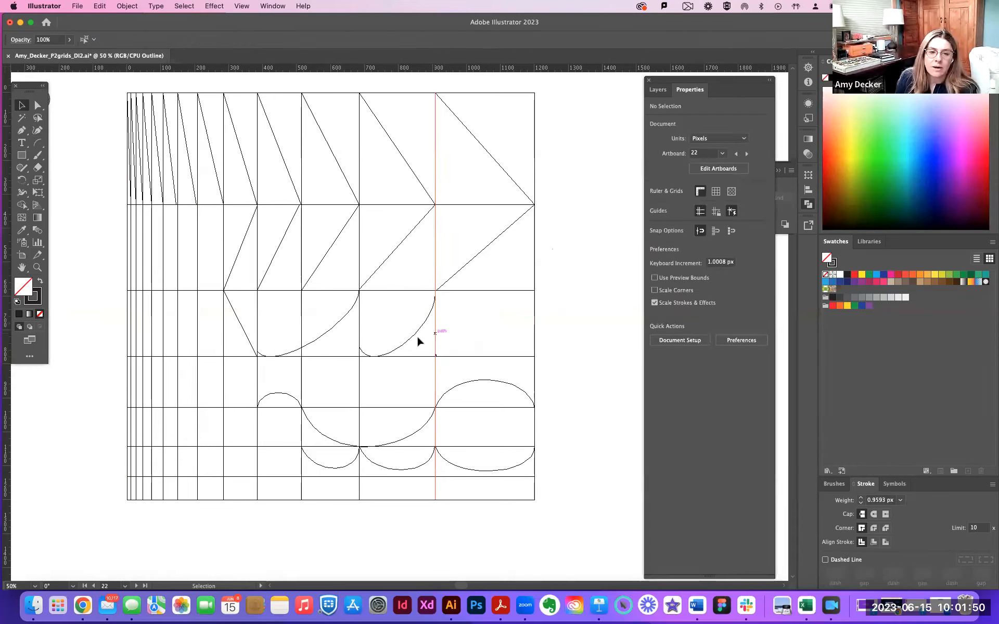
{"action": "left_click", "coordinate": [413, 336]}
{"action": "key", "text": "BackSpace"}
{"action": "left_click", "coordinate": [325, 337]}
{"action": "key", "text": "BackSpace"}
Delete the wide arc, the small arch and the widest-column arch that start on the fifth horizontal grid line
{"action": "left_click", "coordinate": [327, 437]}
{"action": "key", "text": "BackSpace"}
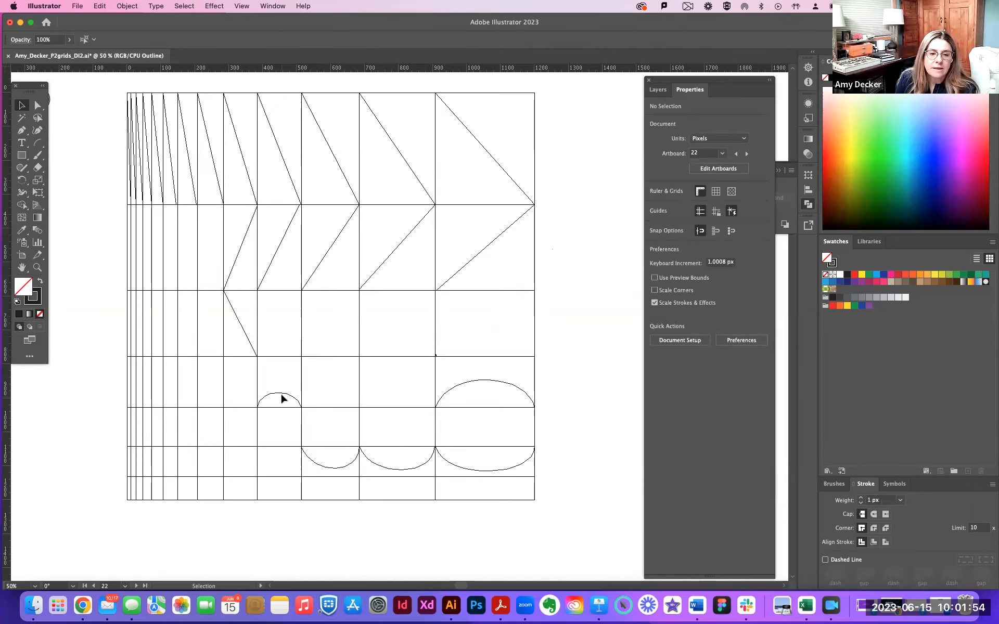
{"action": "left_click", "coordinate": [287, 398]}
{"action": "key", "text": "BackSpace"}
{"action": "left_click", "coordinate": [466, 386]}
{"action": "key", "text": "BackSpace"}
Delete the three shallow arcs hanging from the sixth horizontal line in the widest columns
{"action": "left_click", "coordinate": [450, 464]}
{"action": "key", "text": "BackSpace"}
{"action": "left_click", "coordinate": [422, 468]}
{"action": "key", "text": "BackSpace"}
{"action": "key", "text": "cmd+z"}
{"action": "key", "text": "BackSpace"}
{"action": "left_click", "coordinate": [346, 463]}
{"action": "key", "text": "BackSpace"}
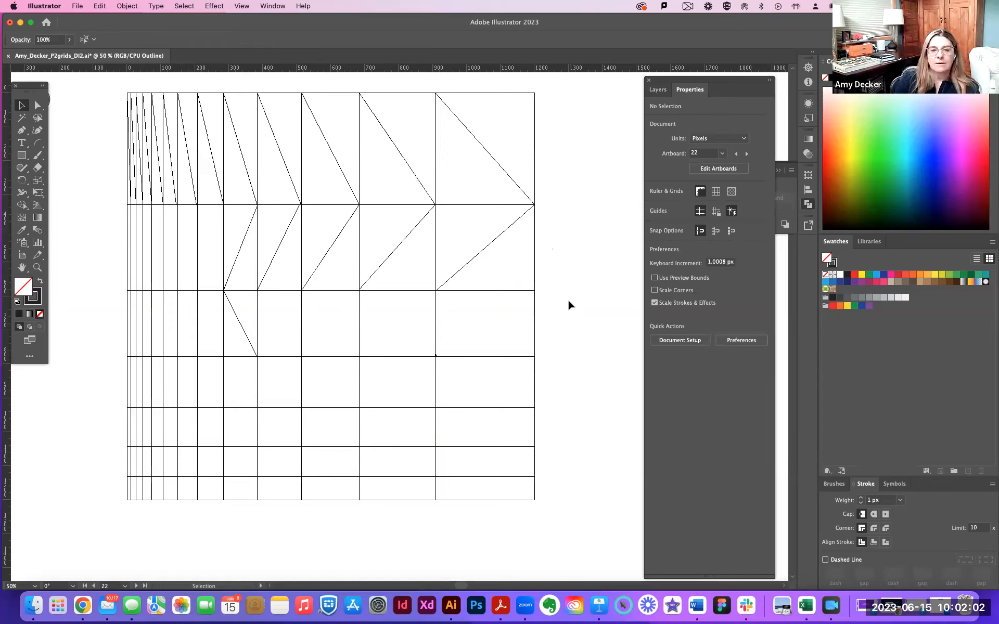
Examine the polar grid on artboard 23, beside the progressive grid, as a candidate for arcs
{"action": "scroll", "coordinate": [566, 300], "scroll_direction": "up", "scroll_amount": 6}
{"action": "key", "text": "cmd+minus"}
{"action": "key", "text": "cmd+minus"}
{"action": "key", "text": "cmd+minus"}
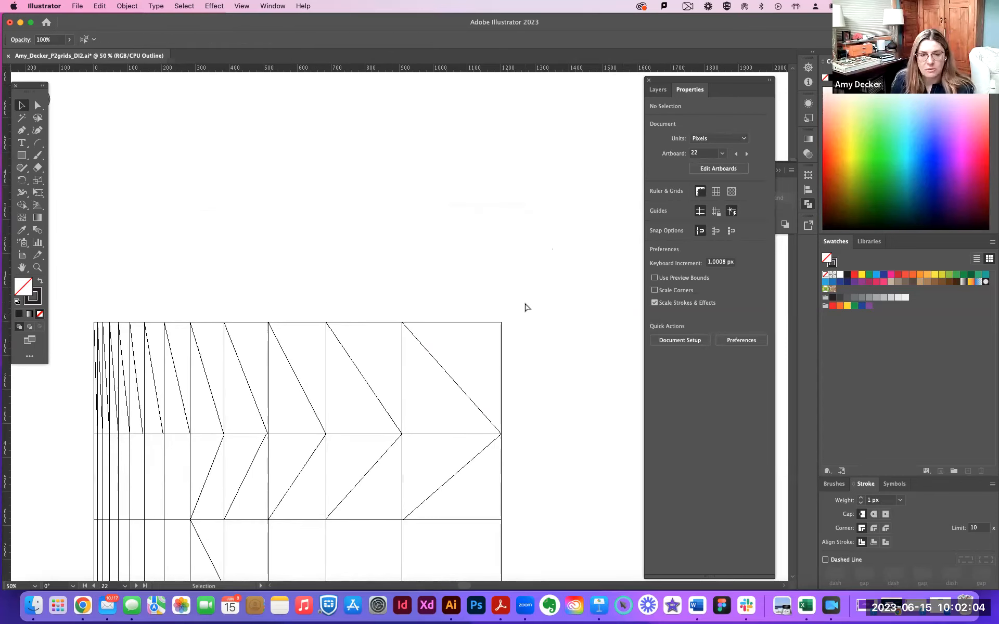
{"action": "left_click_drag", "start_coordinate": [517, 279], "coordinate": [321, 274]}
{"action": "left_click_drag", "start_coordinate": [474, 315], "coordinate": [431, 315]}
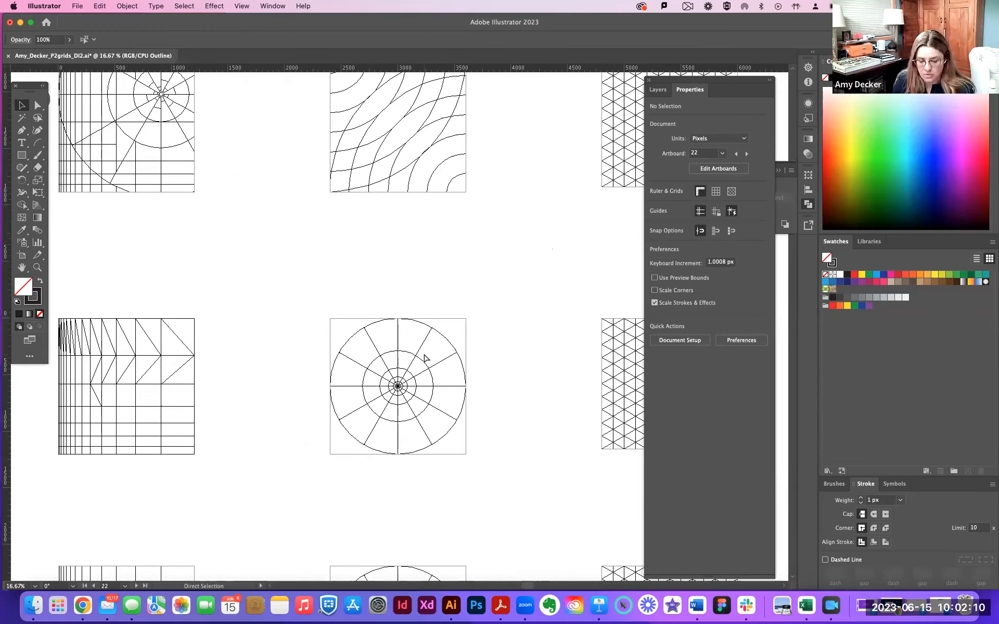
{"action": "key", "text": "super+equal"}
{"action": "key", "text": "super+equal"}
{"action": "key", "text": "super+equal"}
{"action": "key", "text": "super+equal"}
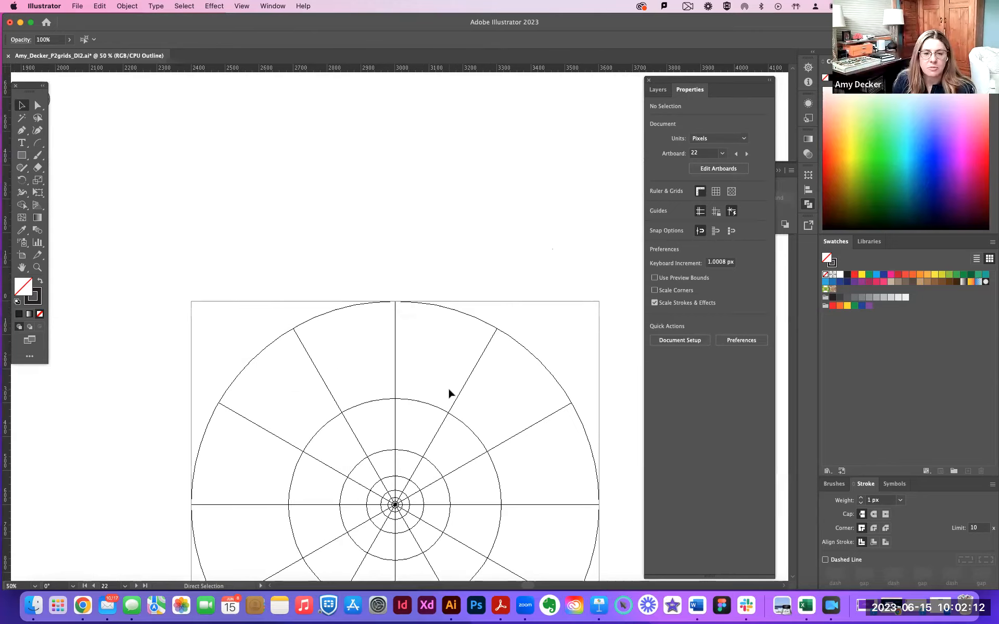
{"action": "left_click_drag", "start_coordinate": [348, 231], "coordinate": [426, 155]}
{"action": "left_click", "coordinate": [425, 155]}
{"action": "left_click", "coordinate": [38, 142]}
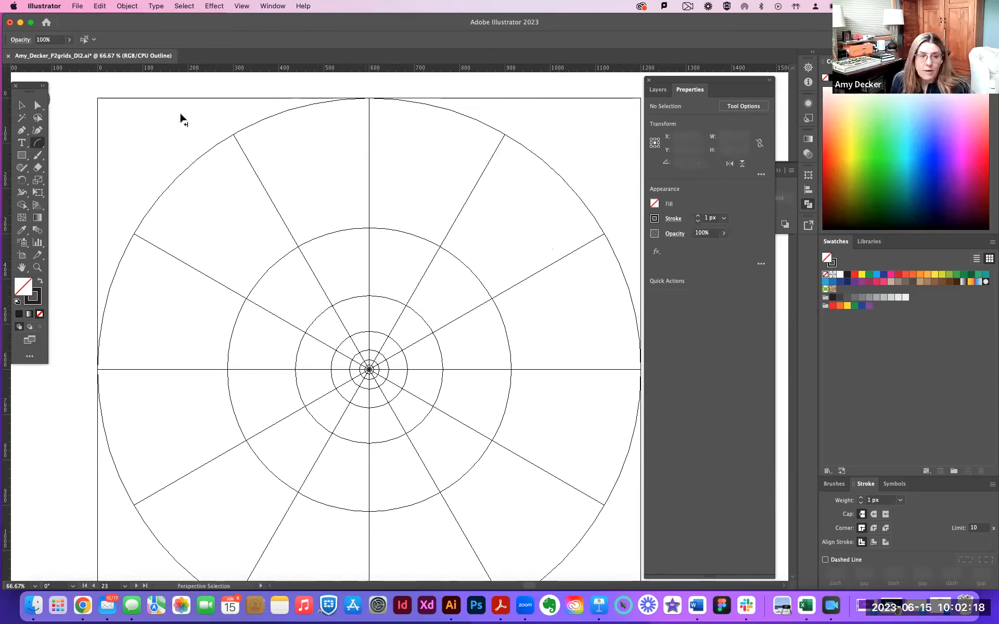
Select the progressive grid on artboard 22 and bring up the document's layer list
{"action": "key", "text": "super+minus"}
{"action": "key", "text": "v"}
{"action": "key", "text": "super+minus"}
{"action": "key", "text": "super+minus"}
{"action": "left_click_drag", "start_coordinate": [176, 241], "coordinate": [418, 172]}
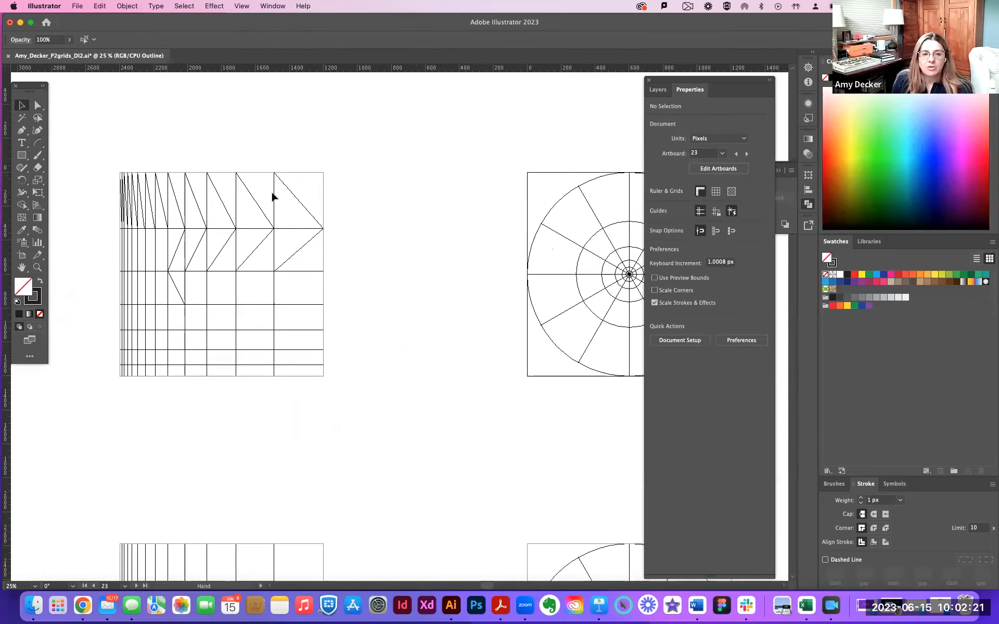
{"action": "left_click", "coordinate": [294, 177]}
{"action": "left_click", "coordinate": [658, 89]}
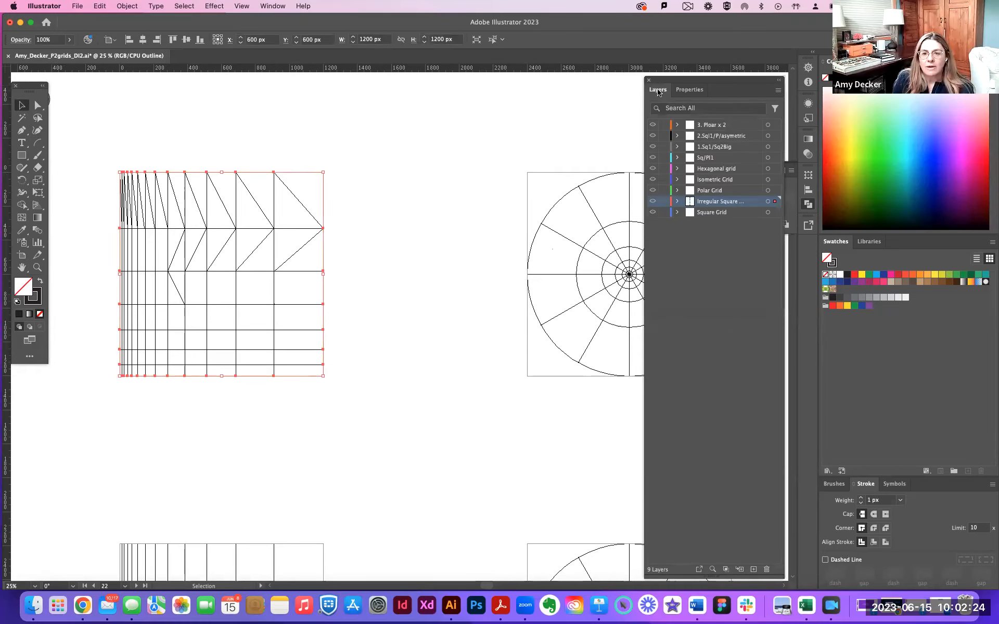
{"action": "left_click_drag", "start_coordinate": [727, 83], "coordinate": [688, 99]}
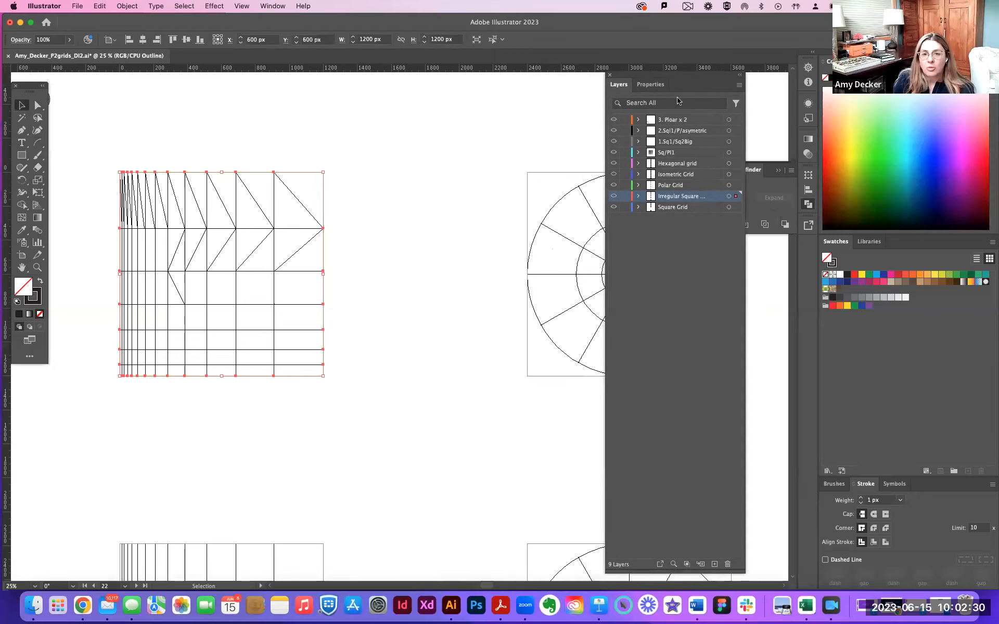
Show the artboard list and go to the artboard named Artboard 2 copy 4
{"action": "left_click", "coordinate": [285, 7]}
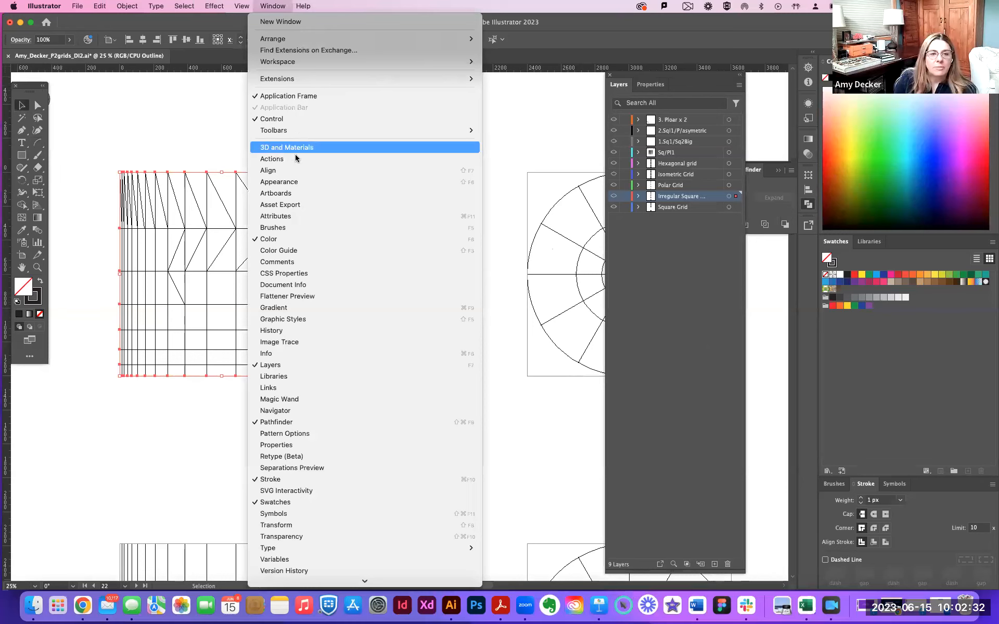
{"action": "left_click", "coordinate": [290, 193]}
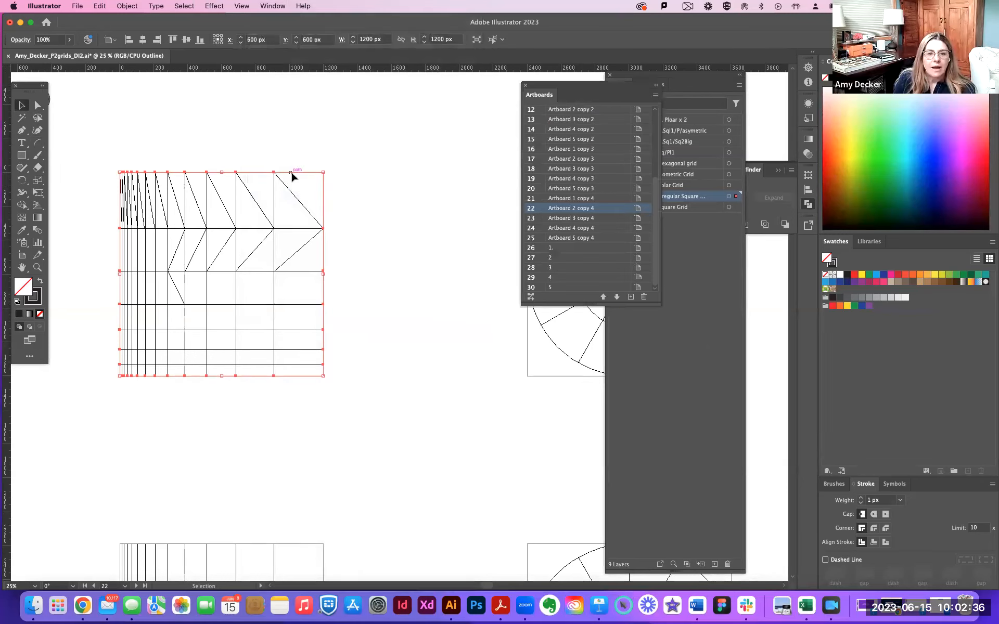
{"action": "double_click", "coordinate": [577, 213]}
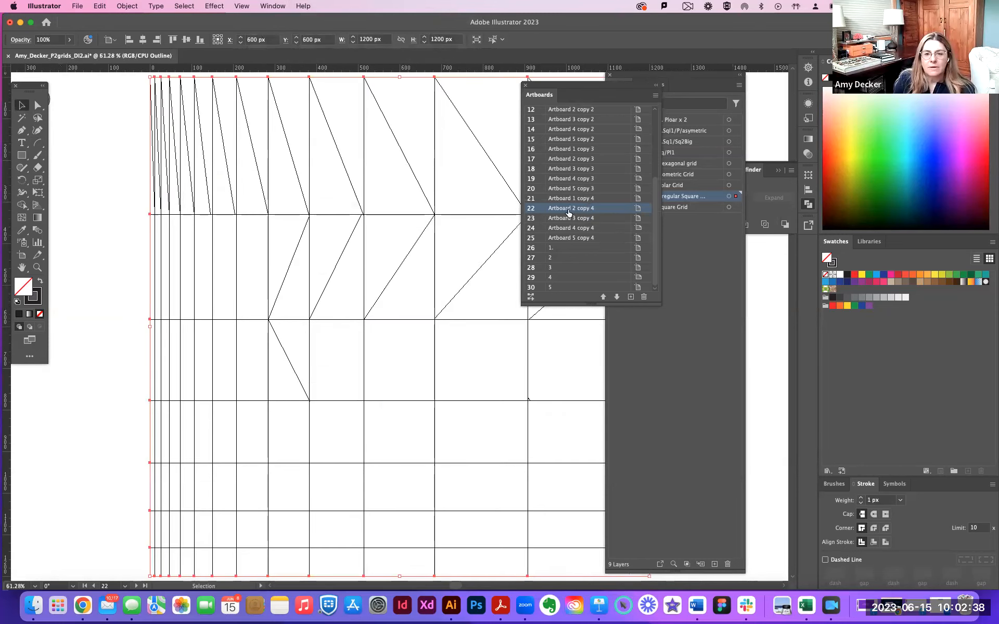
Rename artboard 22 from the artboard list as 7
{"action": "key", "text": "a"}
{"action": "key", "text": "super+minus"}
{"action": "key", "text": "super+minus"}
{"action": "key", "text": "super+minus"}
{"action": "key", "text": "super+minus"}
{"action": "key", "text": "super+minus"}
{"action": "key", "text": "super+minus"}
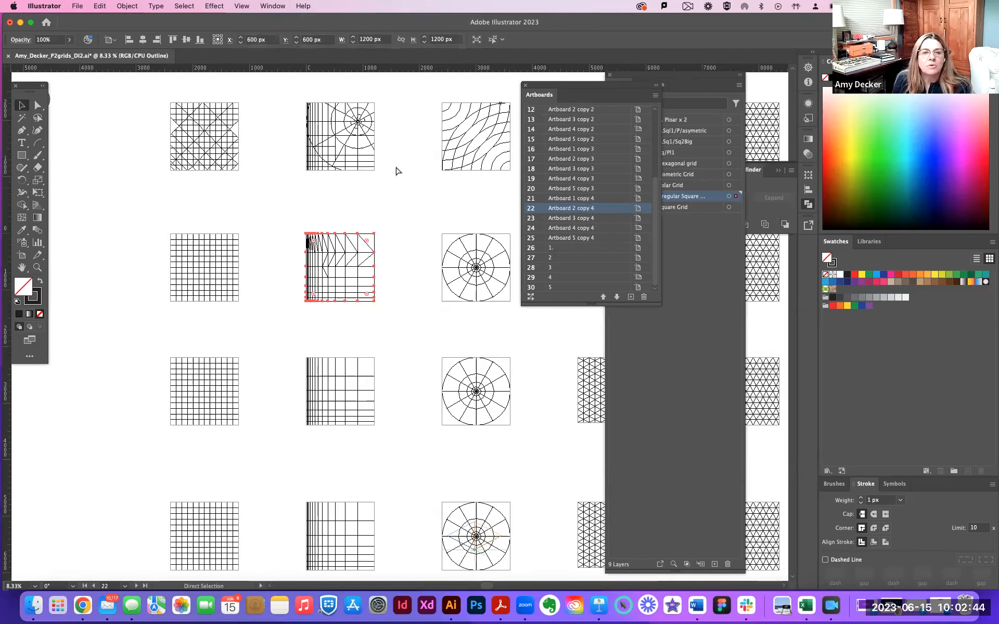
{"action": "double_click", "coordinate": [567, 208]}
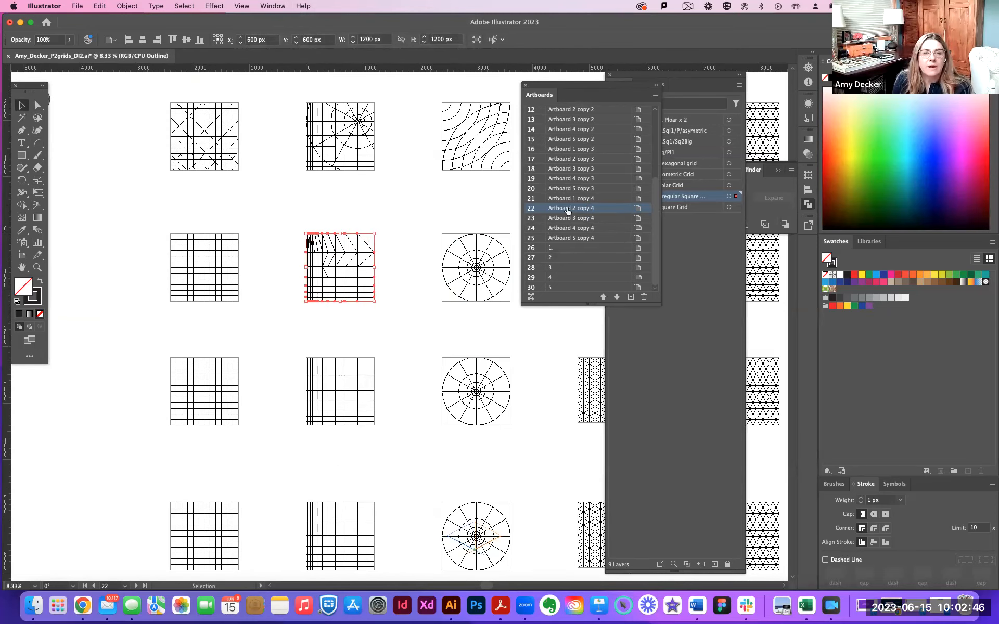
{"action": "type", "text": "7"}
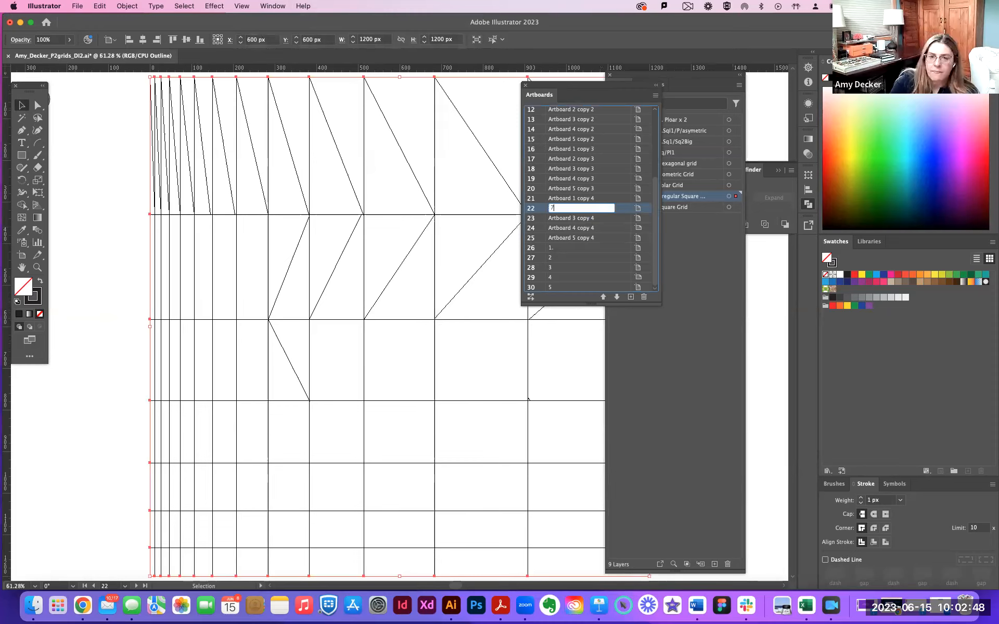
{"action": "key", "text": "Return"}
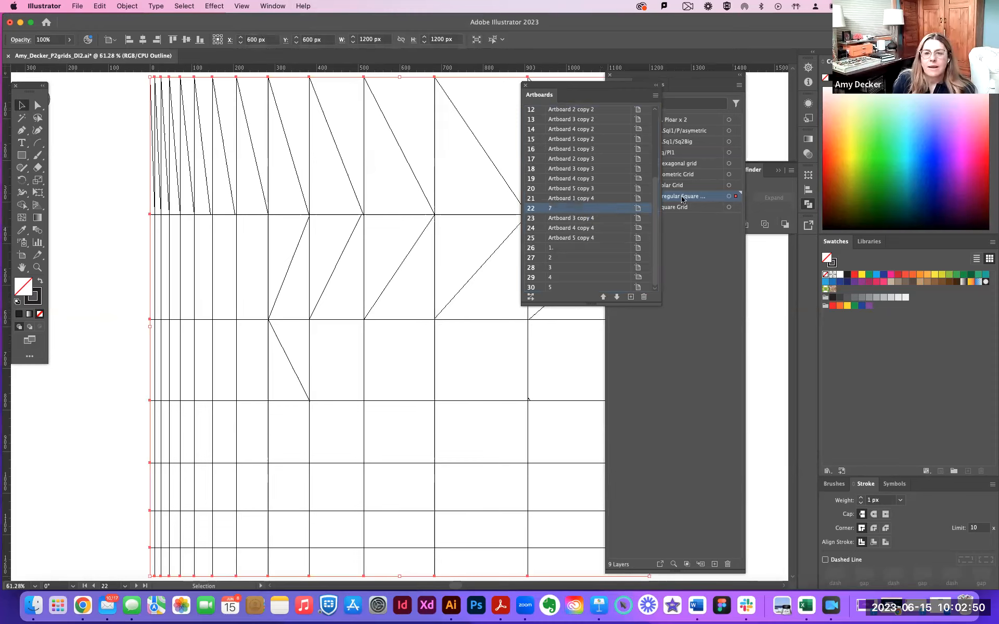
Add a new empty layer at the top of the layer stack
{"action": "left_click", "coordinate": [698, 265]}
{"action": "key", "text": "a"}
{"action": "key", "text": "super+l"}
{"action": "key", "text": "v"}
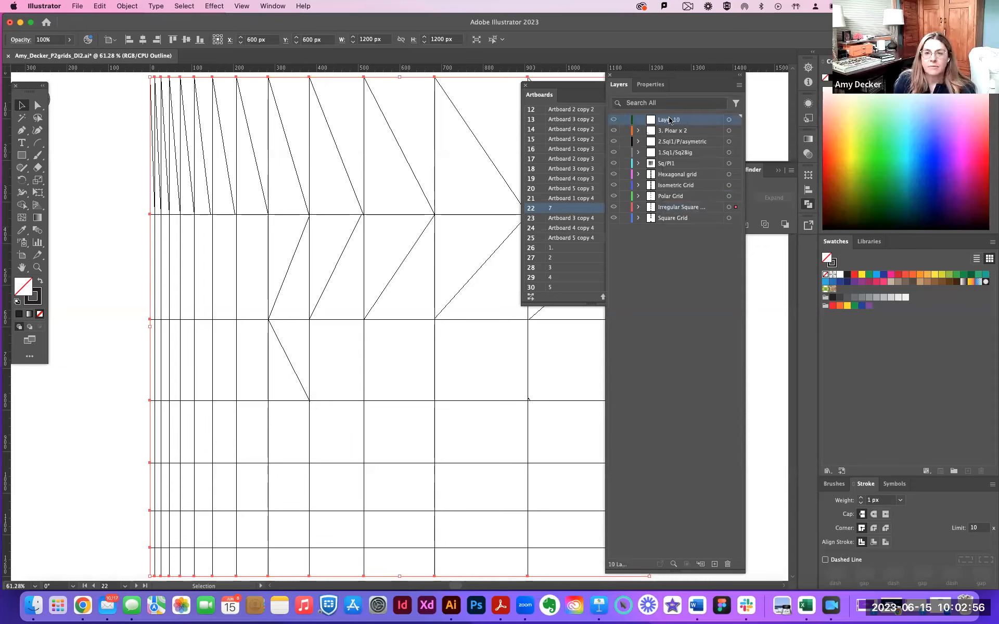
Rename the new top layer as 7. SQ_Line
{"action": "key", "text": "period"}
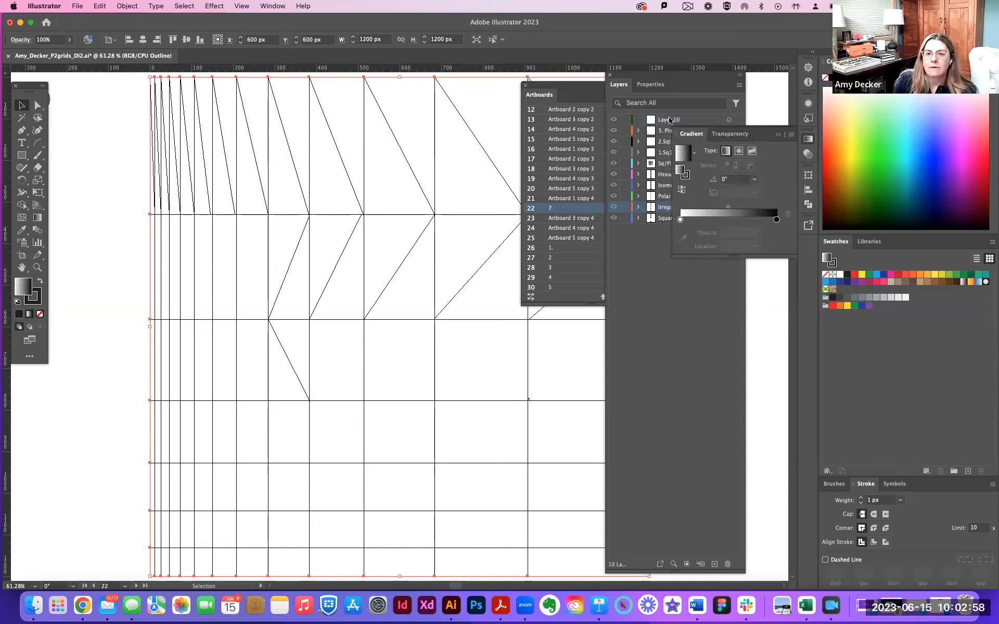
{"action": "left_click", "coordinate": [669, 122]}
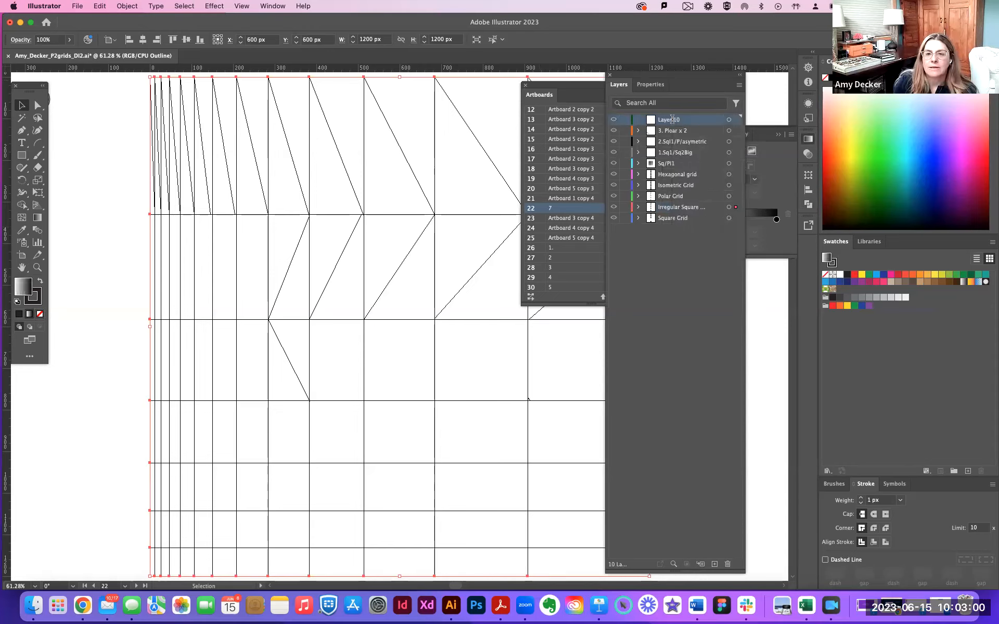
{"action": "double_click", "coordinate": [673, 119]}
{"action": "type", "text": "7."}
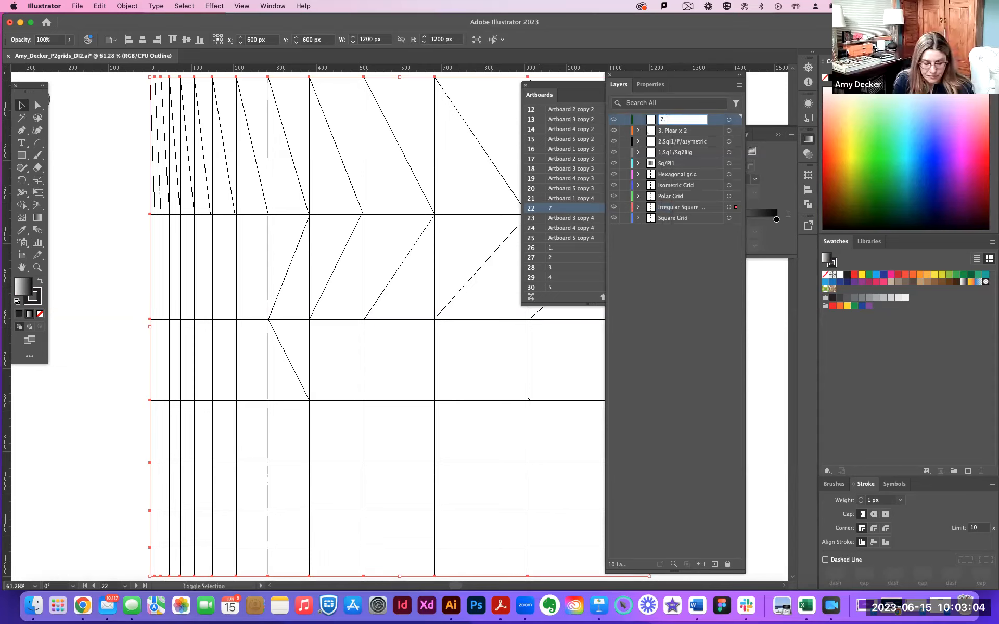
{"action": "type", "text": " Line"}
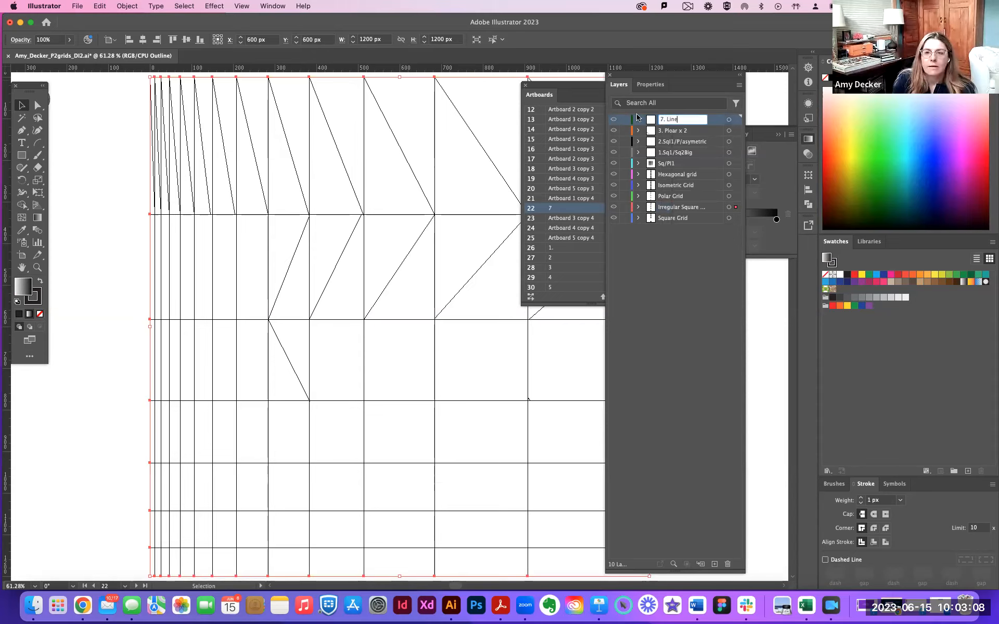
{"action": "left_click", "coordinate": [667, 119]}
{"action": "type", "text": "SQ_"}
{"action": "left_click", "coordinate": [685, 271]}
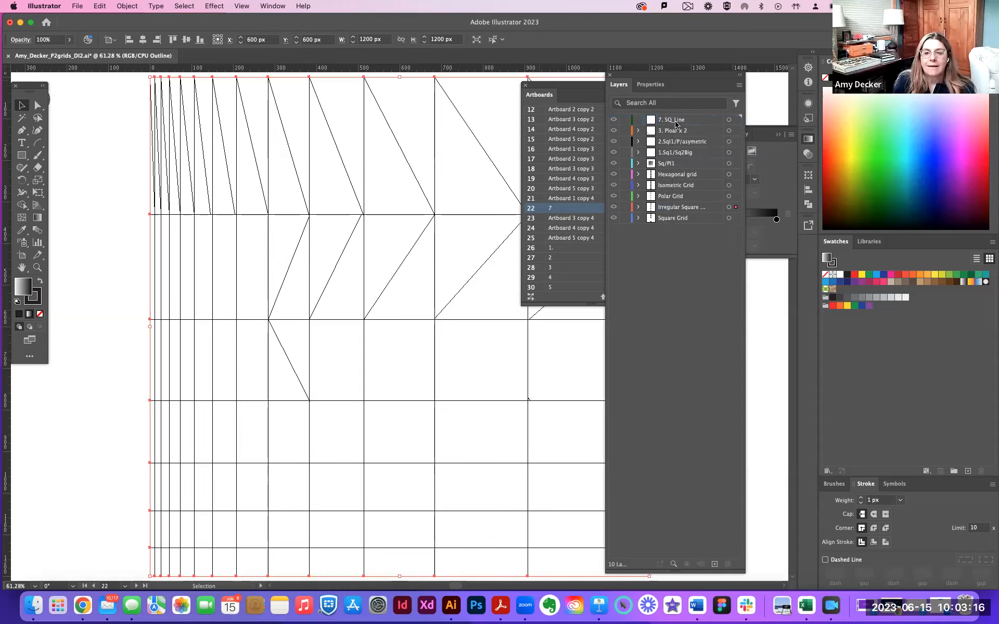
Select the whole progressive grid with its diagonals on artboard 22 and move it to the 7. SQ_Line layer
{"action": "key", "text": "super+minus"}
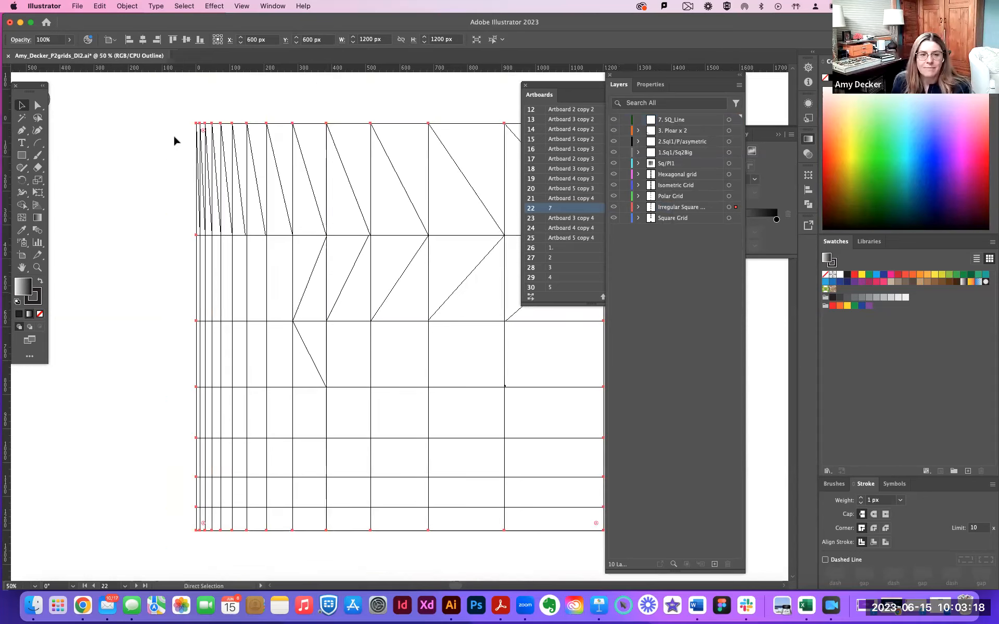
{"action": "mouse_move", "coordinate": [208, 112]}
{"action": "left_mouse_down"}
{"action": "mouse_move", "coordinate": [125, 109]}
{"action": "mouse_move", "coordinate": [573, 589]}
{"action": "mouse_move", "coordinate": [540, 535]}
{"action": "left_mouse_up"}
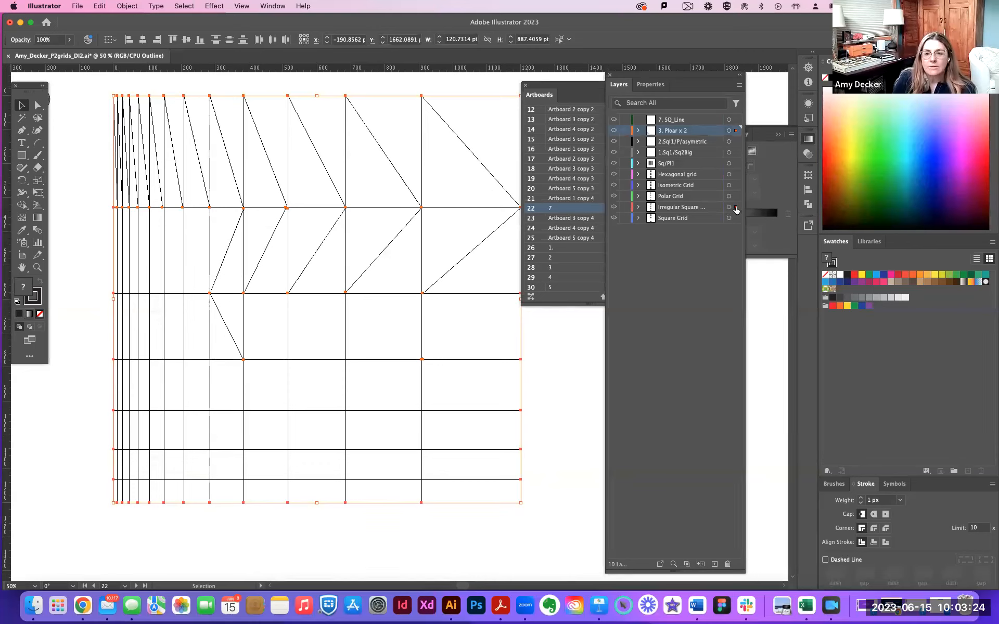
{"action": "left_click_drag", "start_coordinate": [736, 208], "coordinate": [735, 121]}
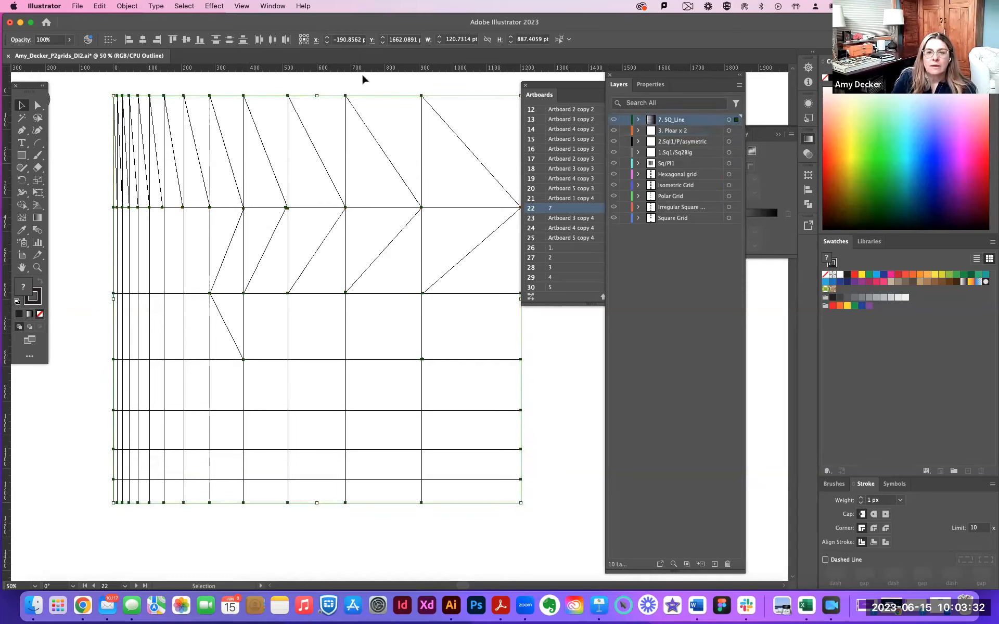
{"action": "left_click", "coordinate": [484, 110]}
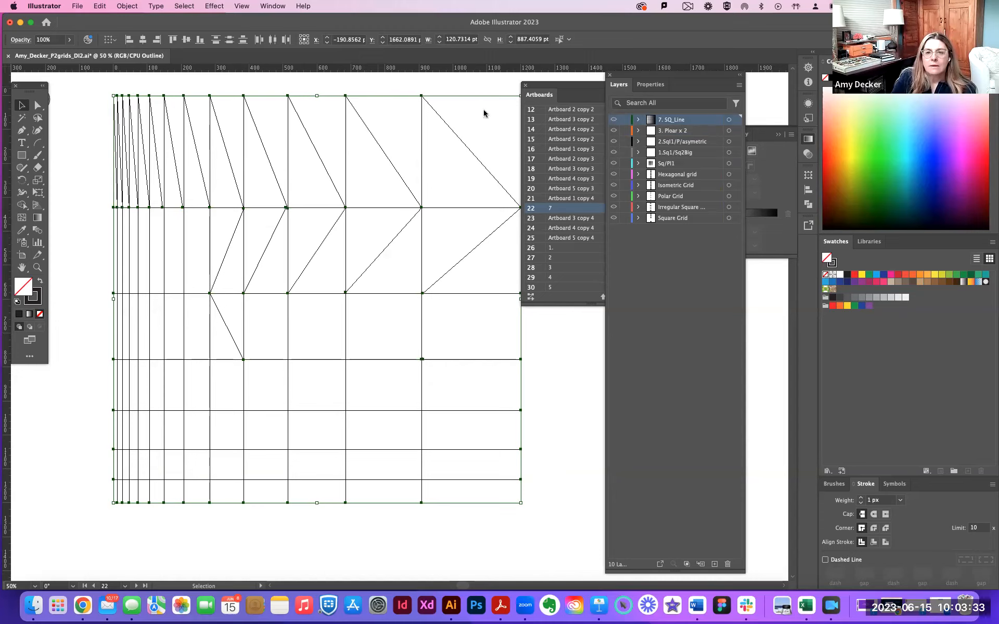
{"action": "left_click", "coordinate": [311, 140]}
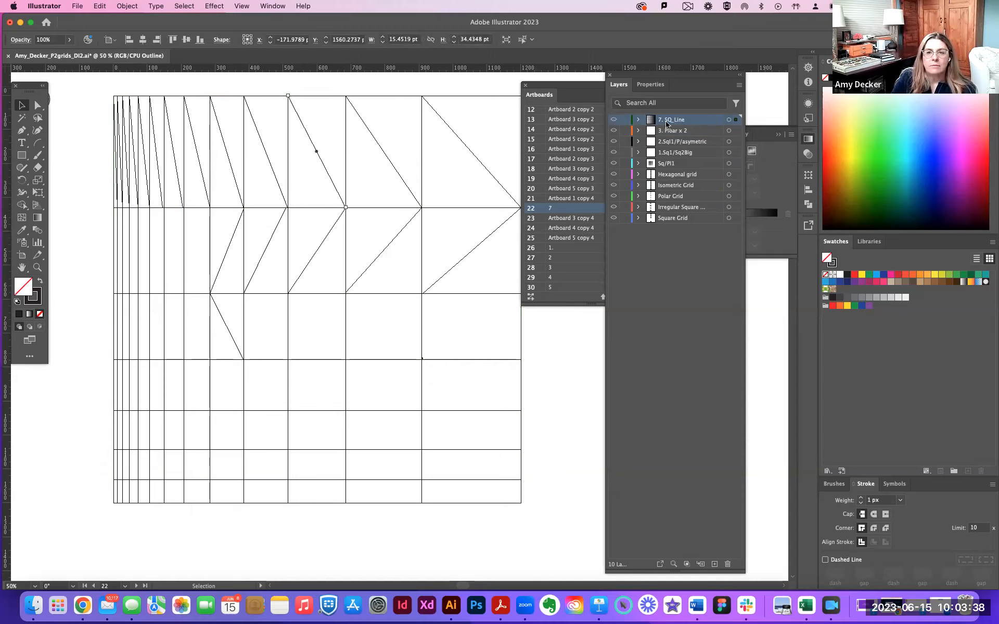
{"action": "left_click", "coordinate": [81, 265]}
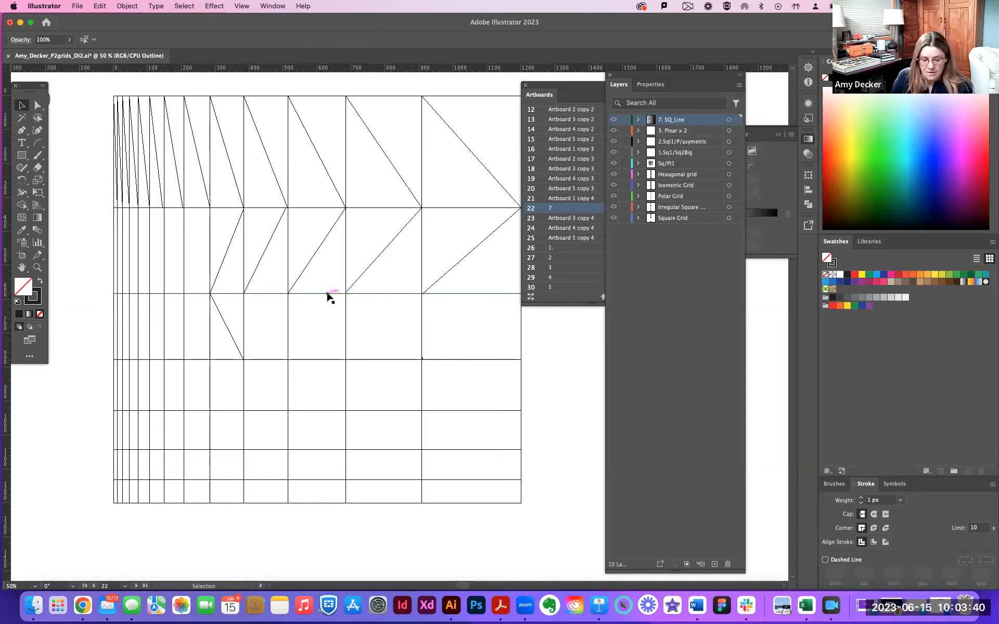
Go to the polar grid artboard named Artboard 3 copy 4 and rename it as 8
{"action": "key", "text": "super+minus"}
{"action": "key", "text": "super+minus"}
{"action": "left_click_drag", "start_coordinate": [352, 184], "coordinate": [282, 275]}
{"action": "left_click_drag", "start_coordinate": [175, 103], "coordinate": [140, 272]}
{"action": "key", "text": "shift+Page_Down"}
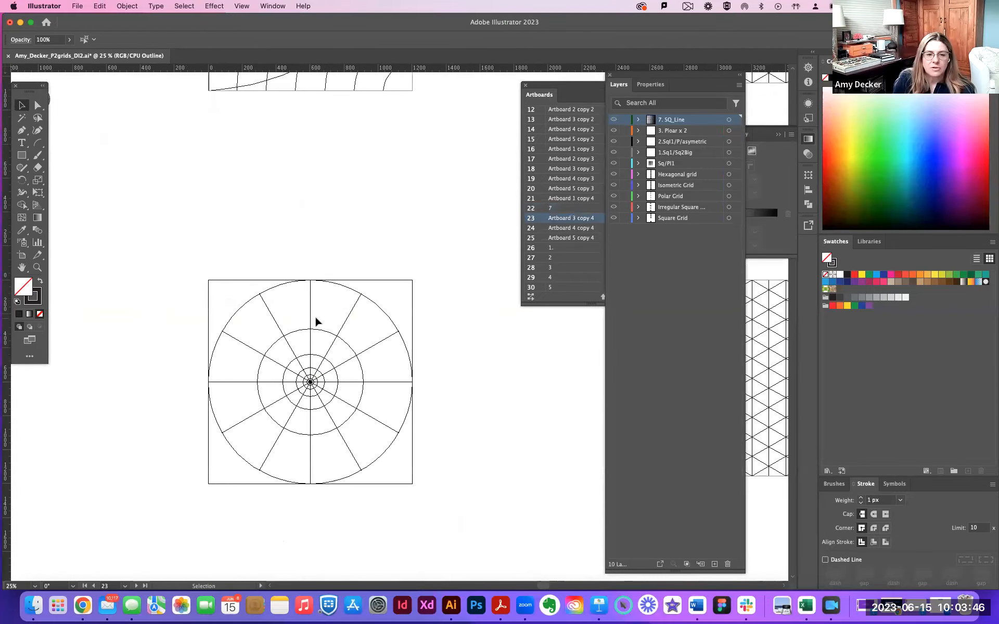
{"action": "double_click", "coordinate": [564, 219]}
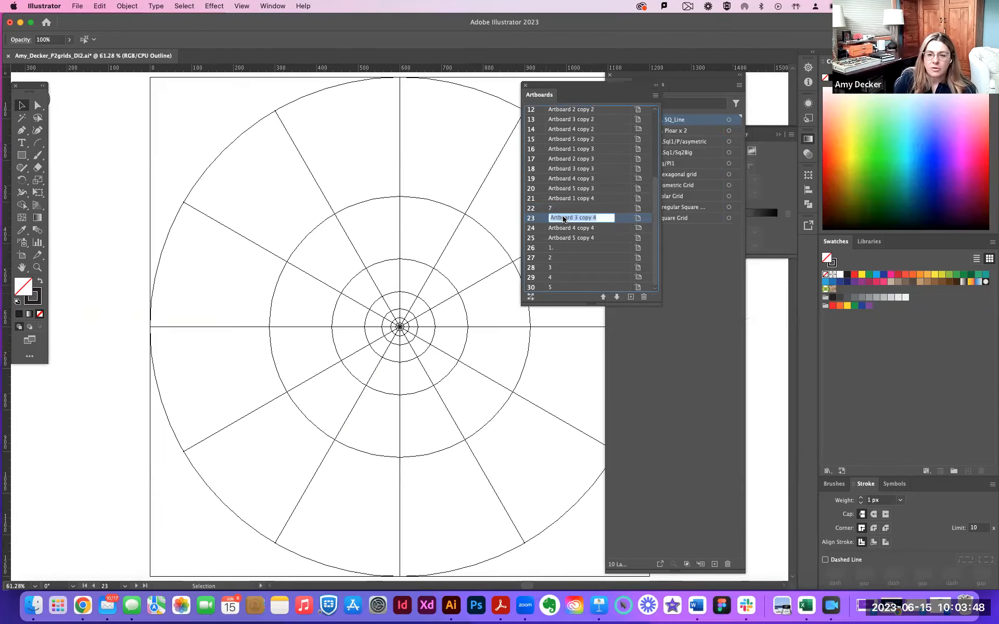
{"action": "type", "text": "9"}
{"action": "key", "text": "BackSpace"}
{"action": "type", "text": "8"}
{"action": "key", "text": "Return"}
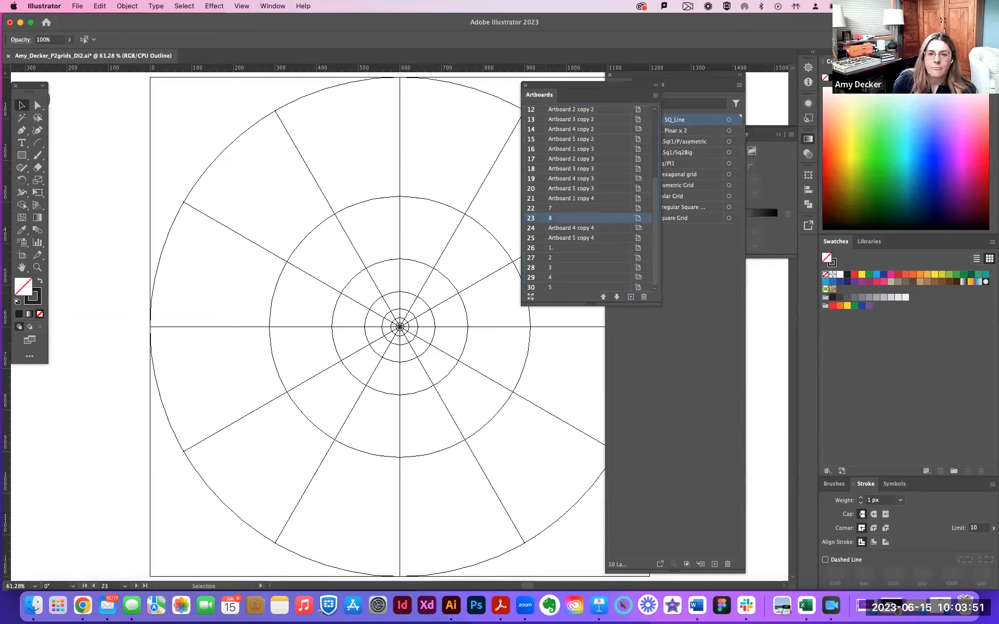
Select the polar grid on artboard 23 and add a new empty layer at the top of the layer stack
{"action": "left_click", "coordinate": [349, 291]}
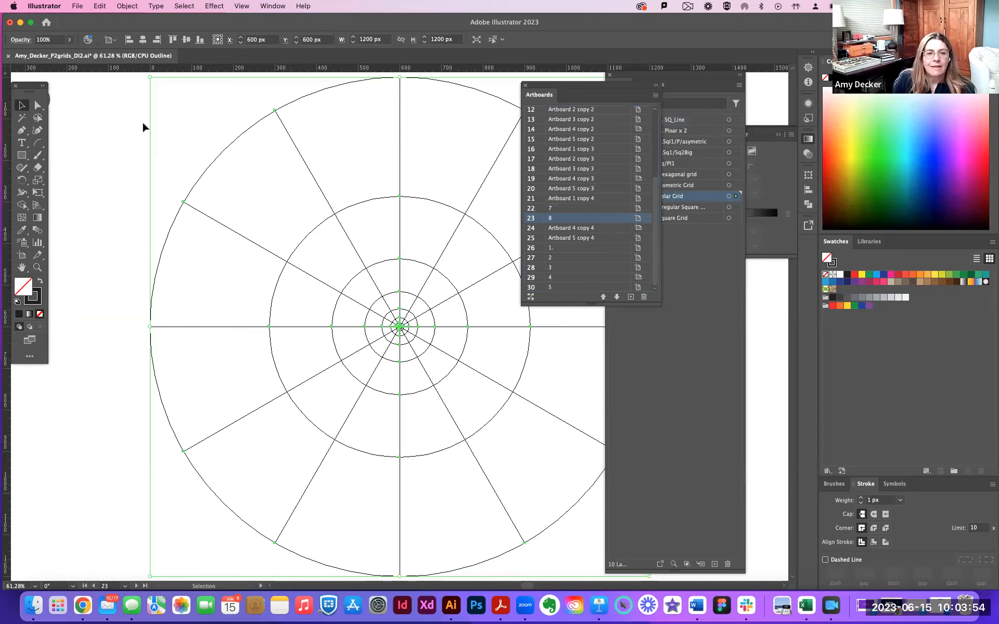
{"action": "key", "text": "super+a"}
{"action": "left_click_drag", "start_coordinate": [134, 99], "coordinate": [607, 567]}
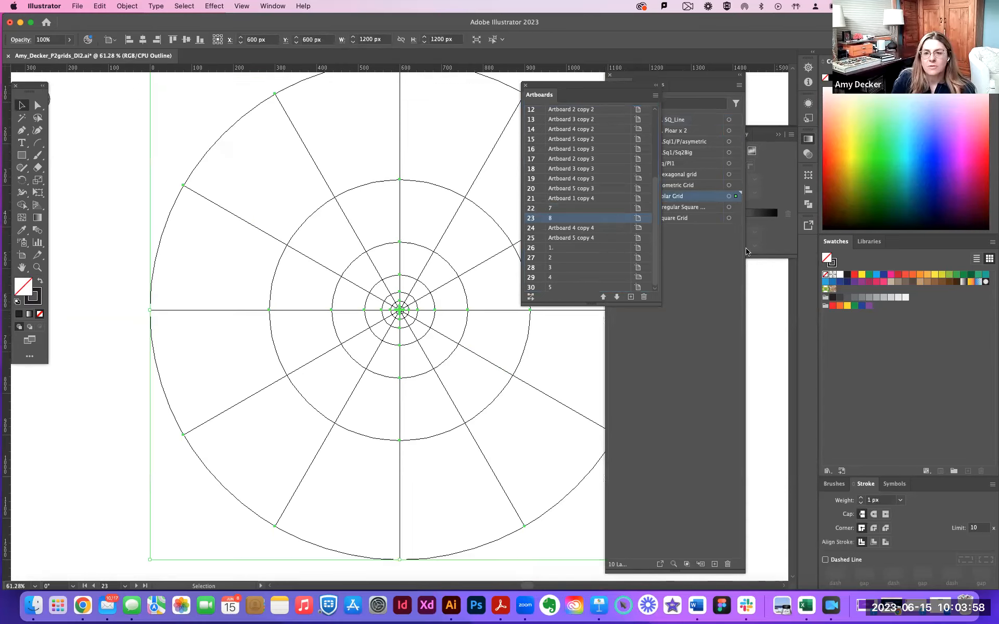
{"action": "key", "text": "a"}
{"action": "key", "text": "super+l"}
{"action": "key", "text": "v"}
{"action": "left_click", "coordinate": [733, 311]}
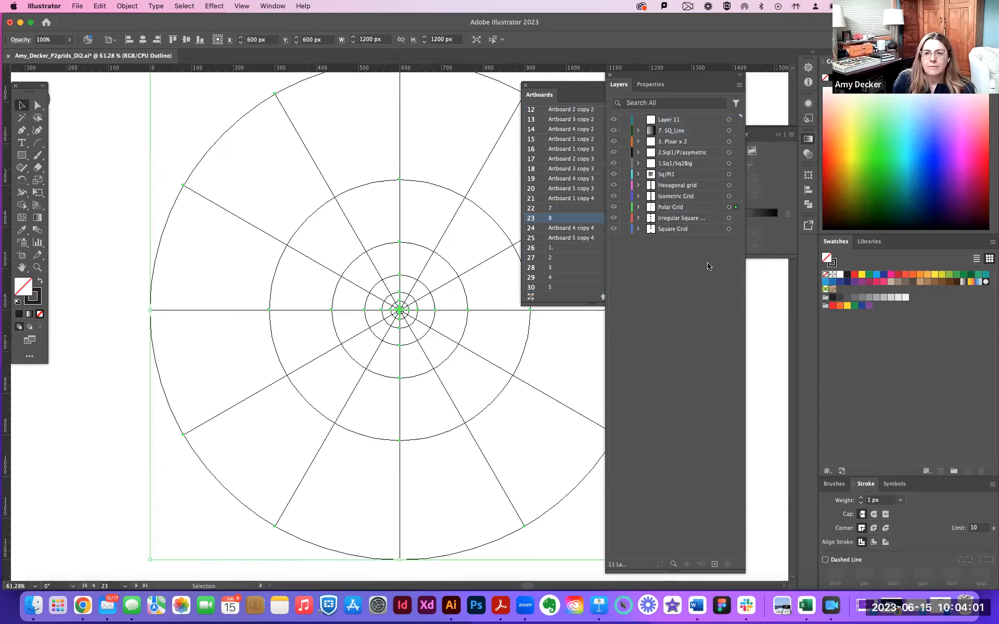
Rename the new top layer as 8. Polar_lines and move the selected polar grid onto it
{"action": "double_click", "coordinate": [670, 120]}
{"action": "type", "text": "8."}
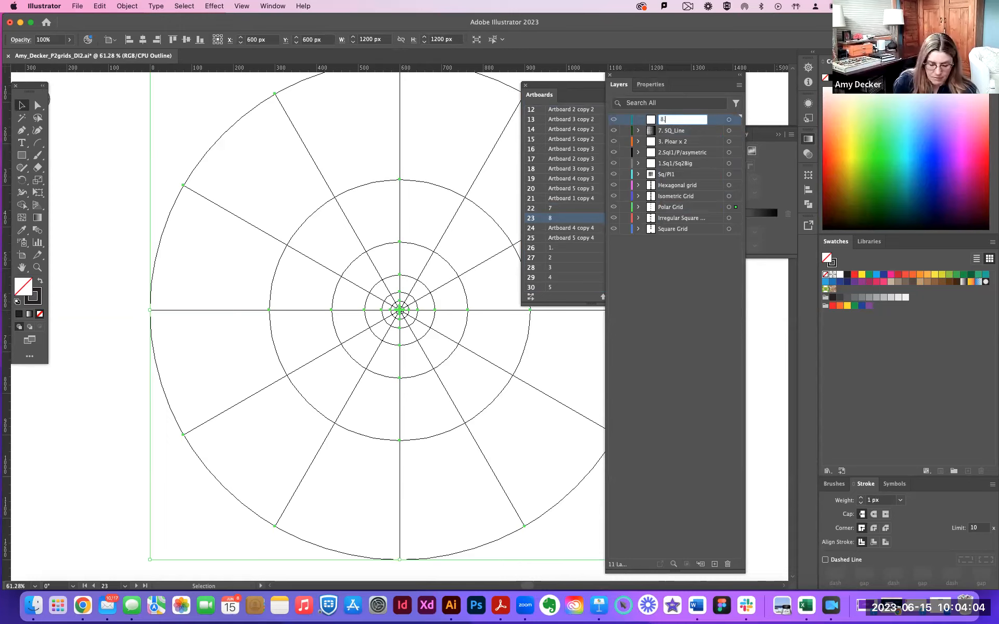
{"action": "type", "text": " Po"}
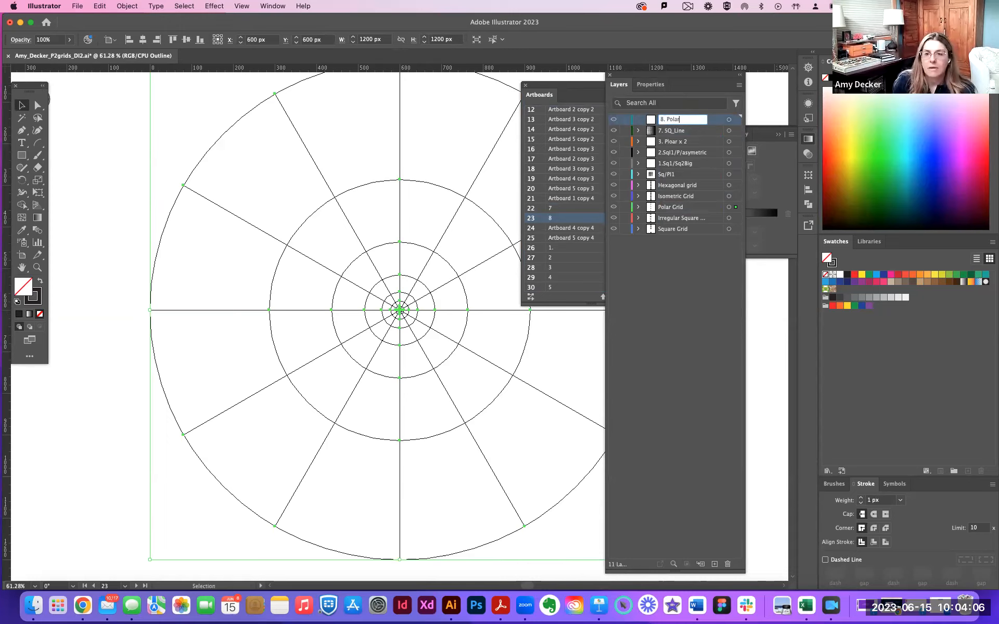
{"action": "type", "text": "lar"}
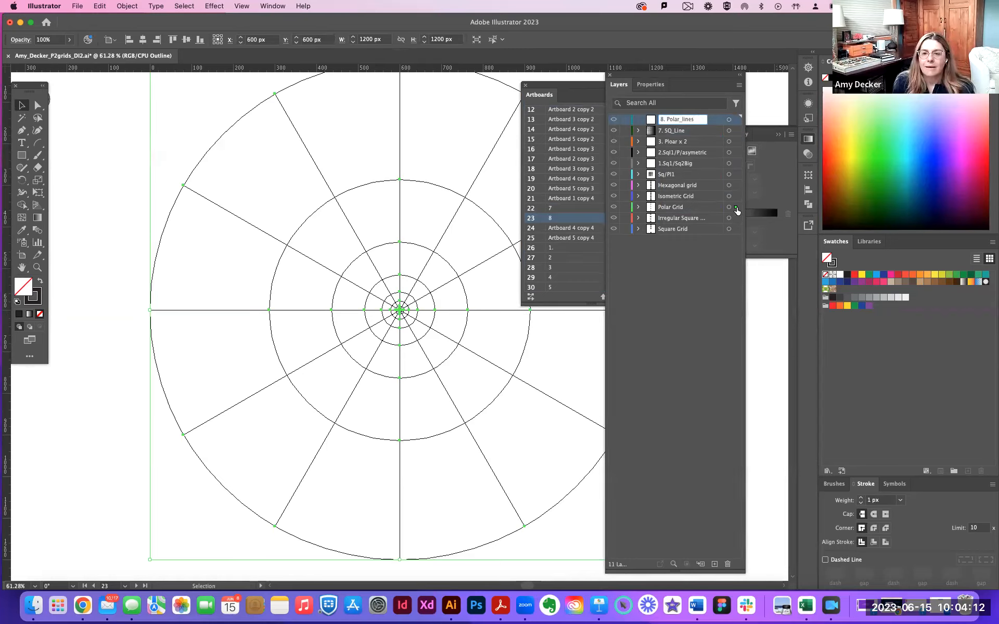
{"action": "key", "text": "Return"}
{"action": "left_click_drag", "start_coordinate": [738, 123], "coordinate": [737, 120]}
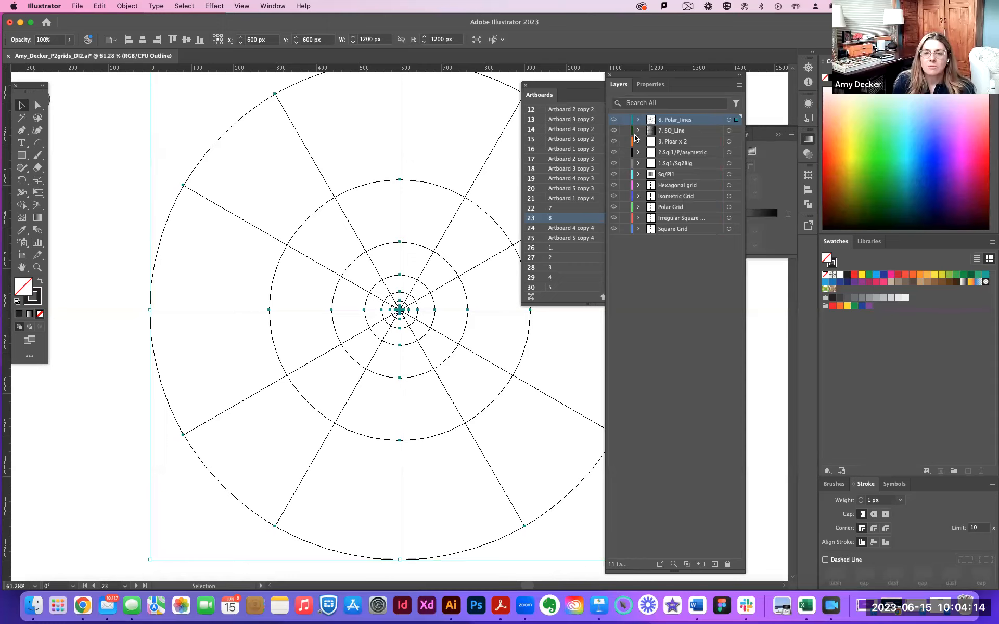
{"action": "left_click", "coordinate": [154, 151]}
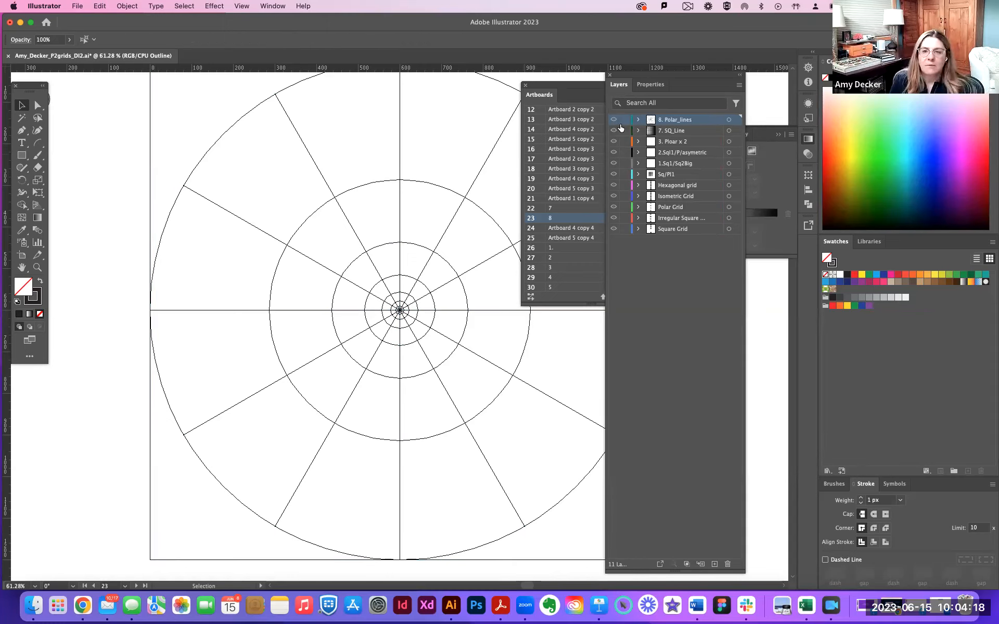
Draw three outward-bulging arcs with the Arc tool between neighbouring upper spokes, with their ends on the polar grid's second-largest ring
{"action": "key", "text": "super+minus"}
{"action": "left_click_drag", "start_coordinate": [417, 177], "coordinate": [306, 179]}
{"action": "left_click", "coordinate": [37, 144]}
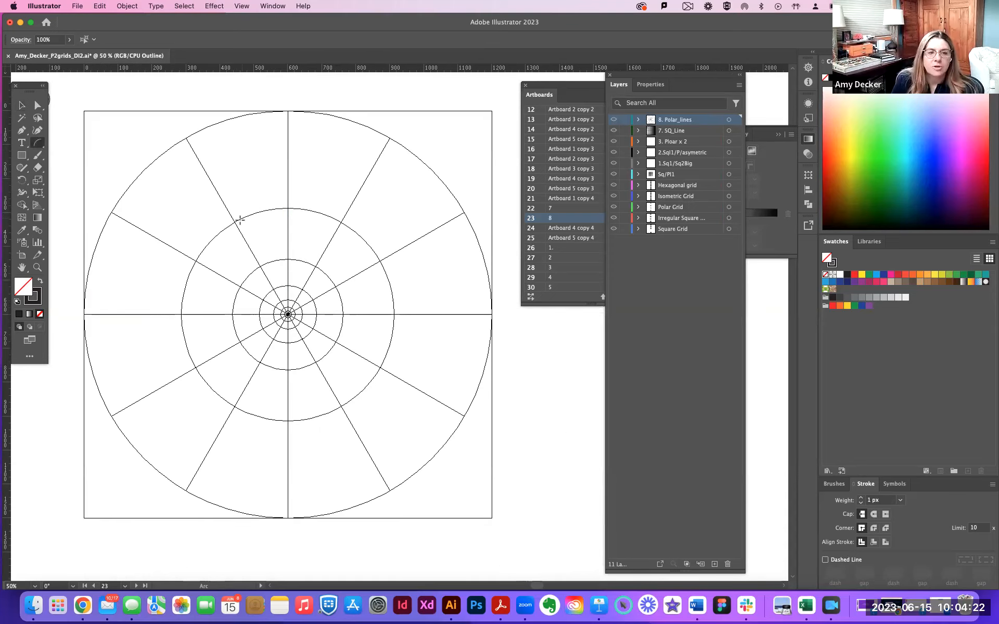
{"action": "left_click_drag", "start_coordinate": [236, 223], "coordinate": [381, 259]}
{"action": "key", "text": "f"}
{"action": "key", "text": "Down"}
{"action": "key", "text": "Up"}
{"action": "key", "text": "Down"}
{"action": "key", "text": "Down"}
{"action": "key", "text": "Down"}
{"action": "key", "text": "Down"}
{"action": "key", "text": "Down"}
{"action": "key", "text": "Down"}
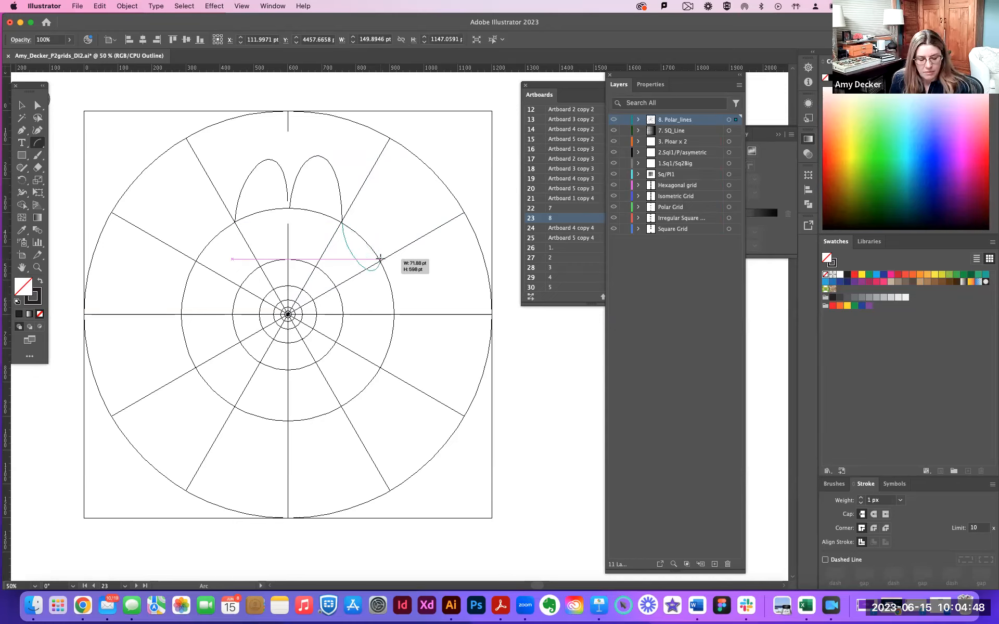
{"action": "key", "text": "f"}
{"action": "left_click_drag", "start_coordinate": [381, 259], "coordinate": [380, 261]}
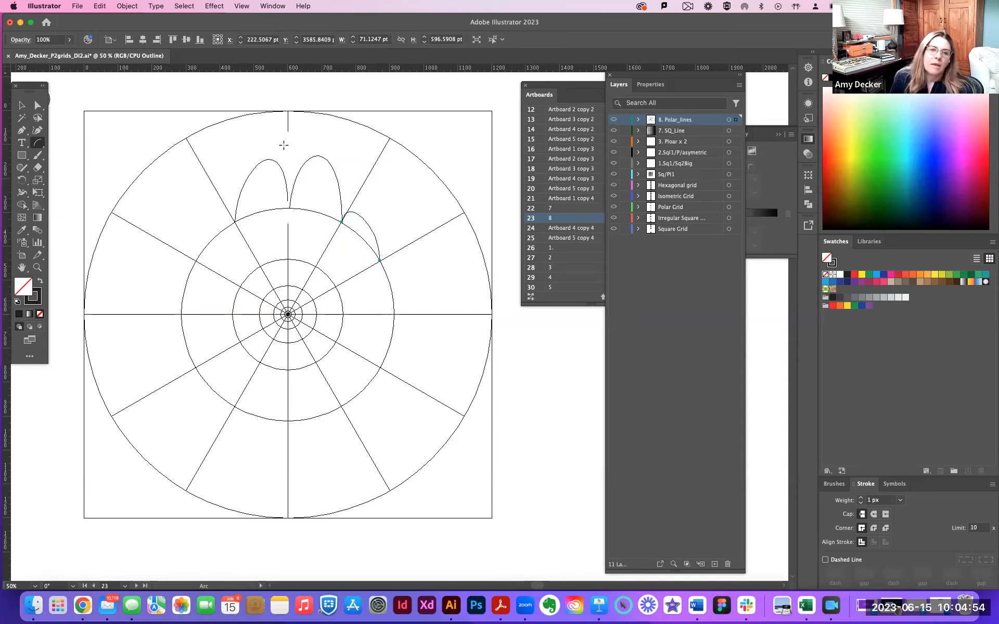
Reshape the three arcs with Direct Selection into rounder petals, lowering the middle one and bulging the outer two away from it
{"action": "left_click", "coordinate": [37, 106]}
{"action": "left_click", "coordinate": [322, 157]}
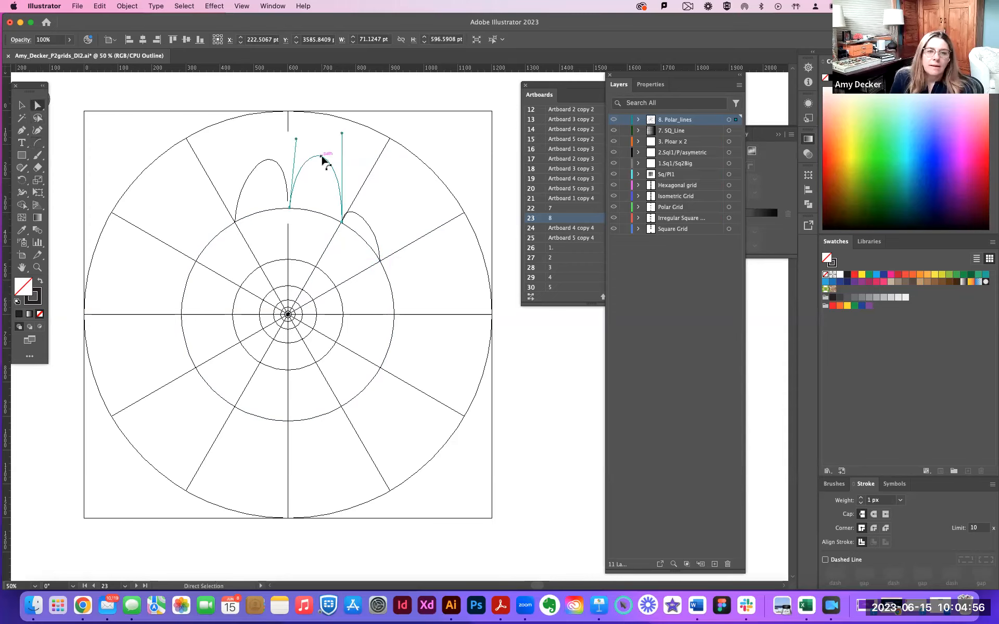
{"action": "left_click", "coordinate": [322, 156]}
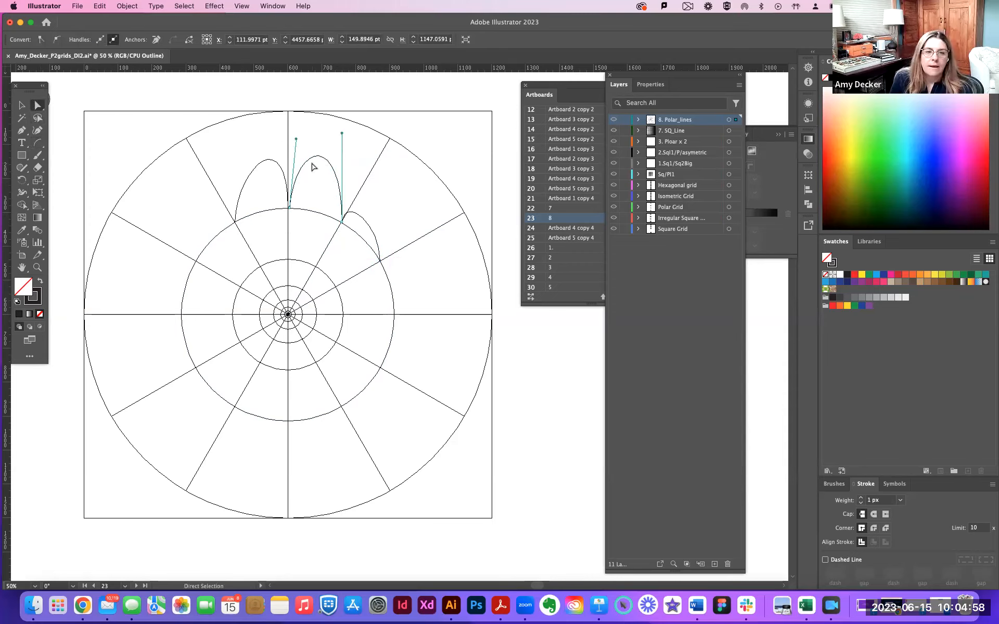
{"action": "left_click_drag", "start_coordinate": [326, 161], "coordinate": [328, 187]}
{"action": "left_click_drag", "start_coordinate": [270, 161], "coordinate": [255, 165]}
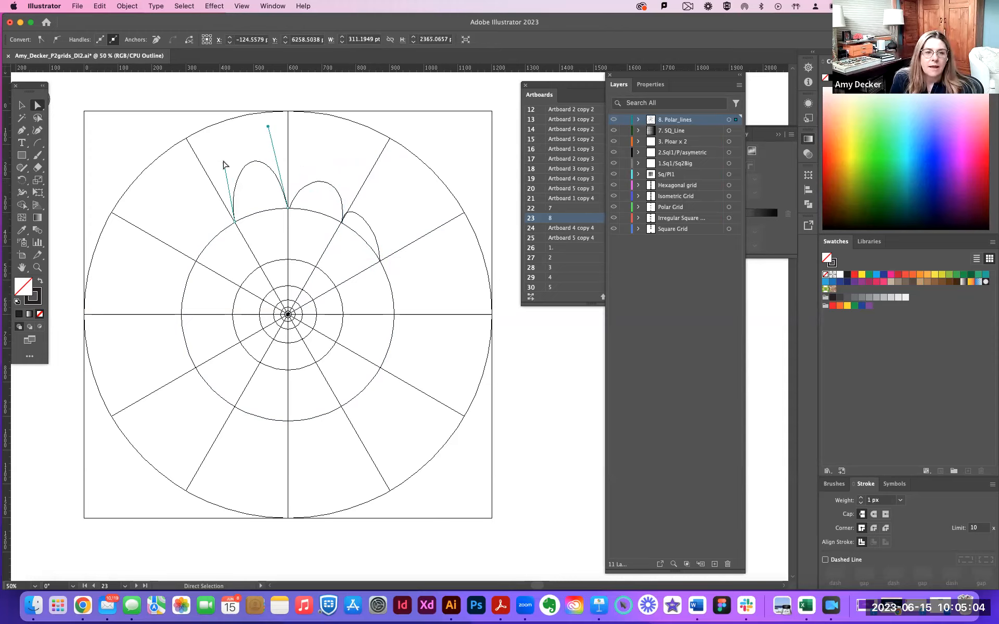
{"action": "left_click", "coordinate": [248, 167]}
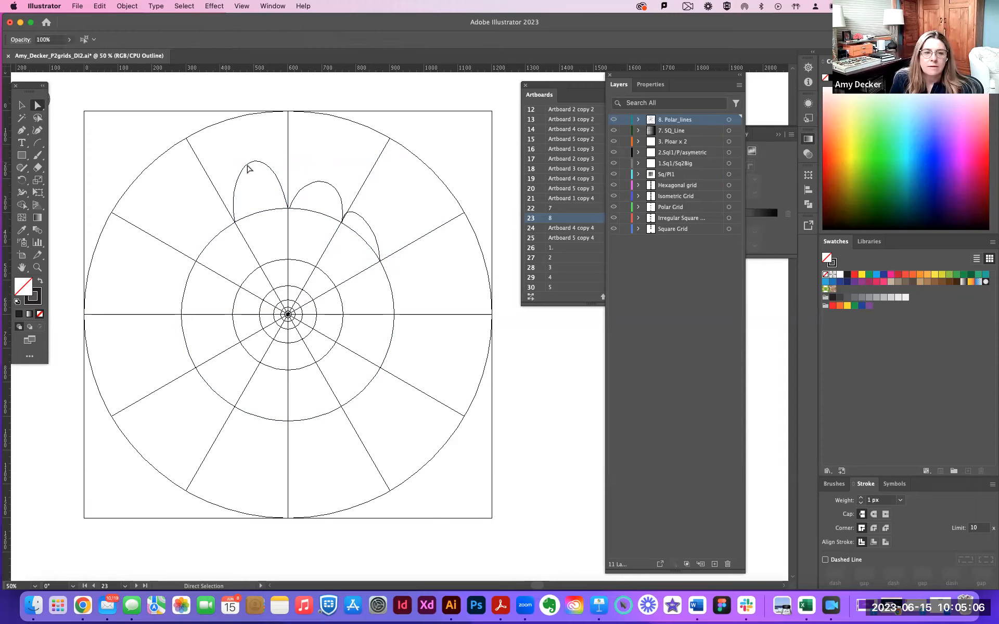
{"action": "left_click_drag", "start_coordinate": [364, 221], "coordinate": [388, 221]}
{"action": "left_click", "coordinate": [320, 182]}
{"action": "left_click_drag", "start_coordinate": [319, 182], "coordinate": [319, 180]}
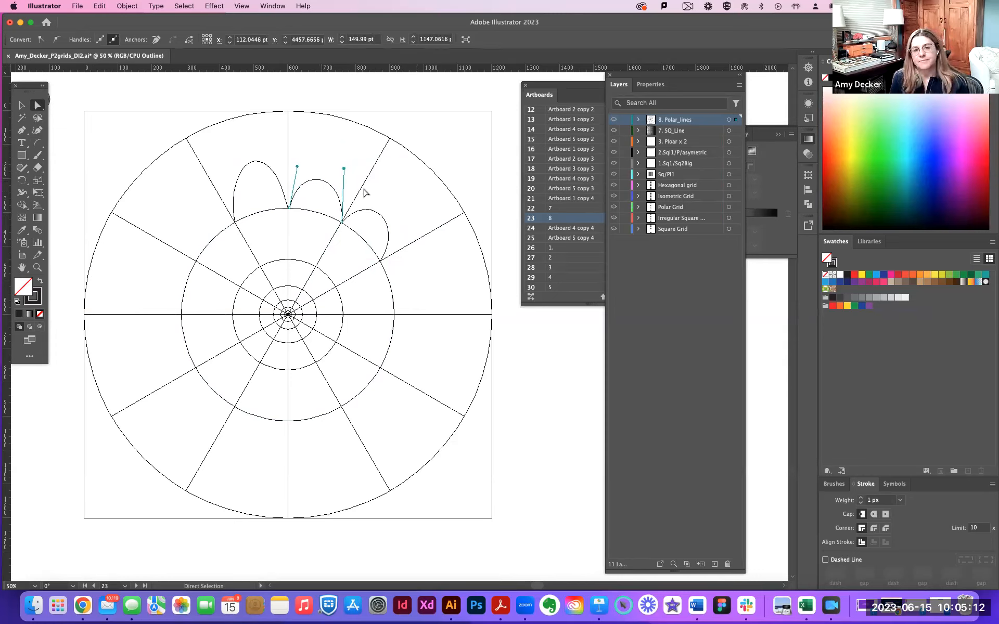
{"action": "left_click", "coordinate": [437, 216]}
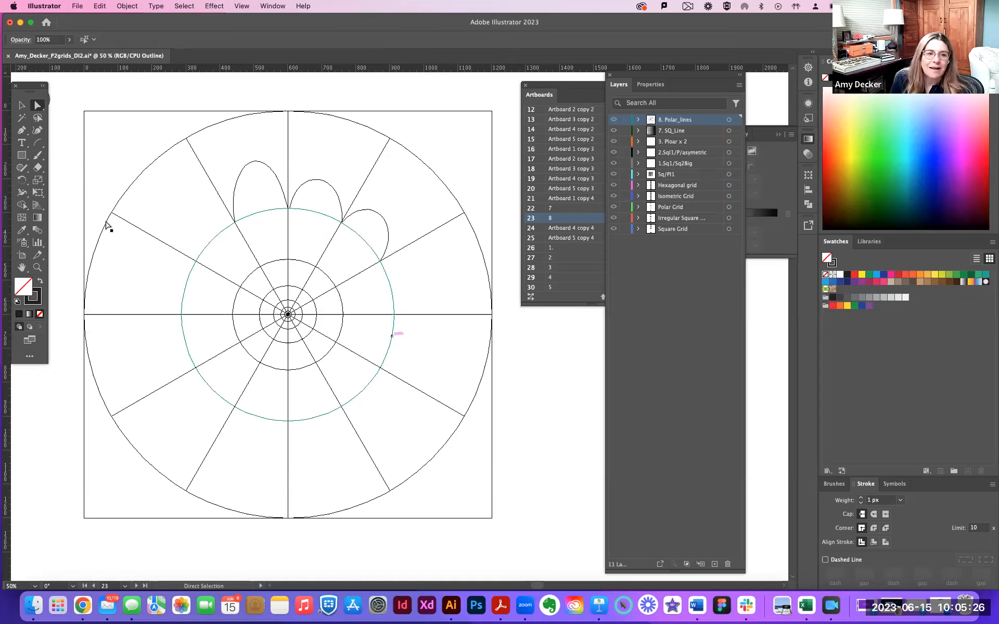
Try to start a curved Pen path where the upper-left spoke crosses the second-largest ring
{"action": "left_click", "coordinate": [22, 131]}
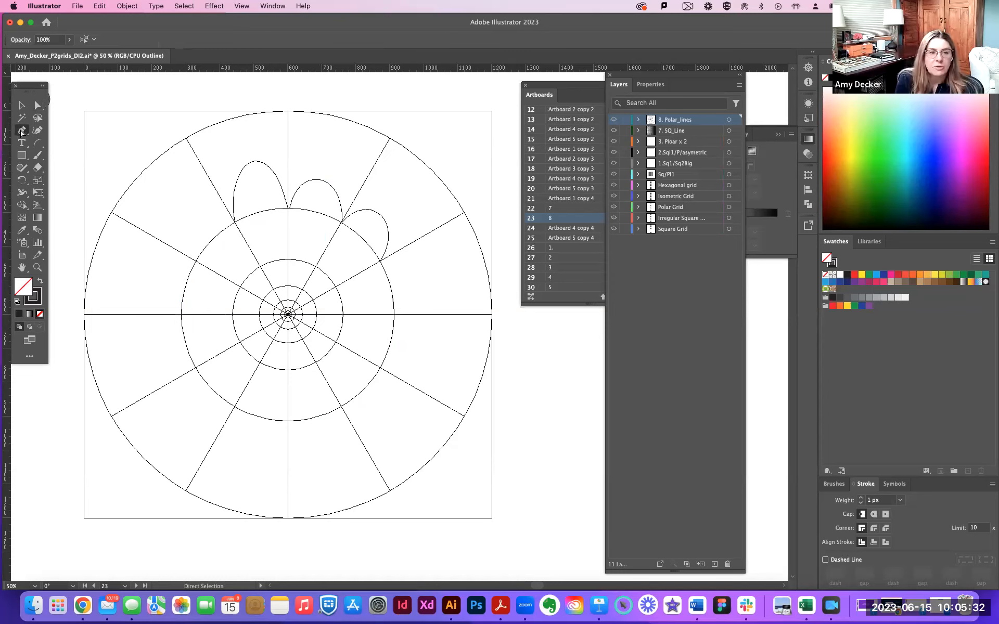
{"action": "key", "text": "super+p"}
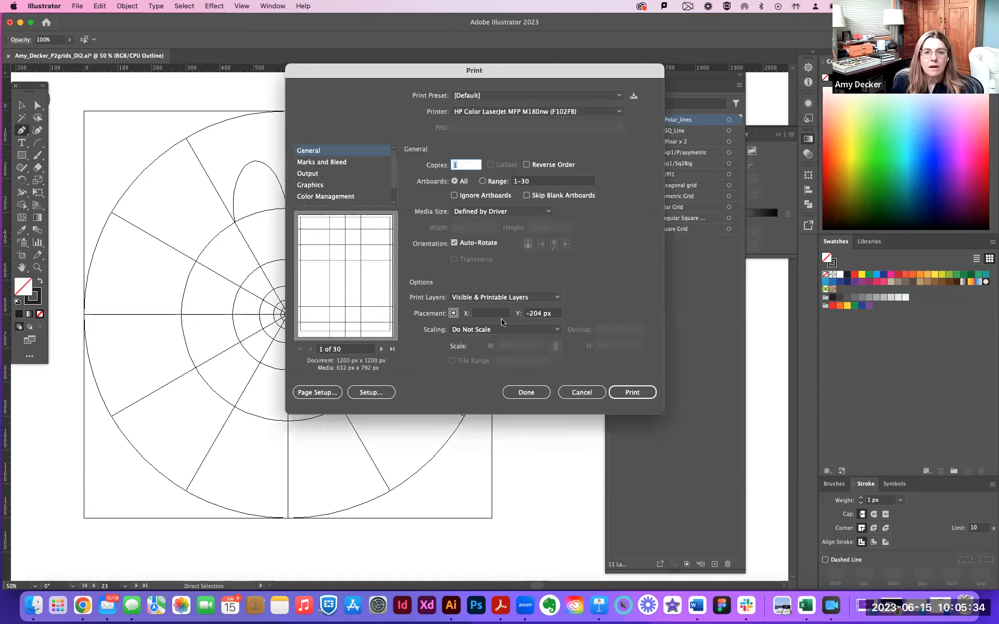
{"action": "left_click", "coordinate": [582, 392]}
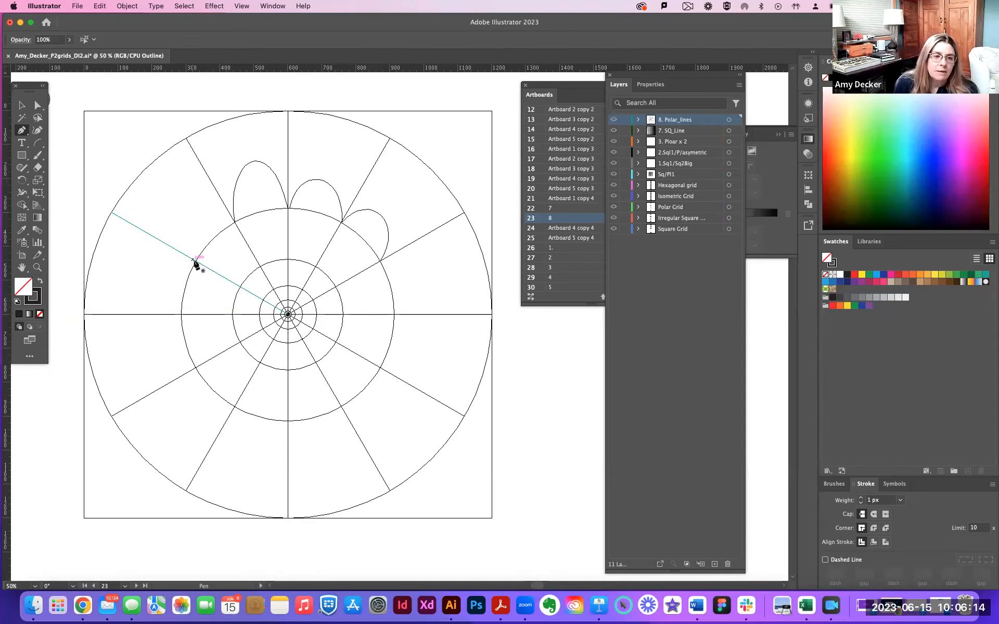
{"action": "left_click_drag", "start_coordinate": [196, 260], "coordinate": [203, 209]}
{"action": "key", "text": "super+z"}
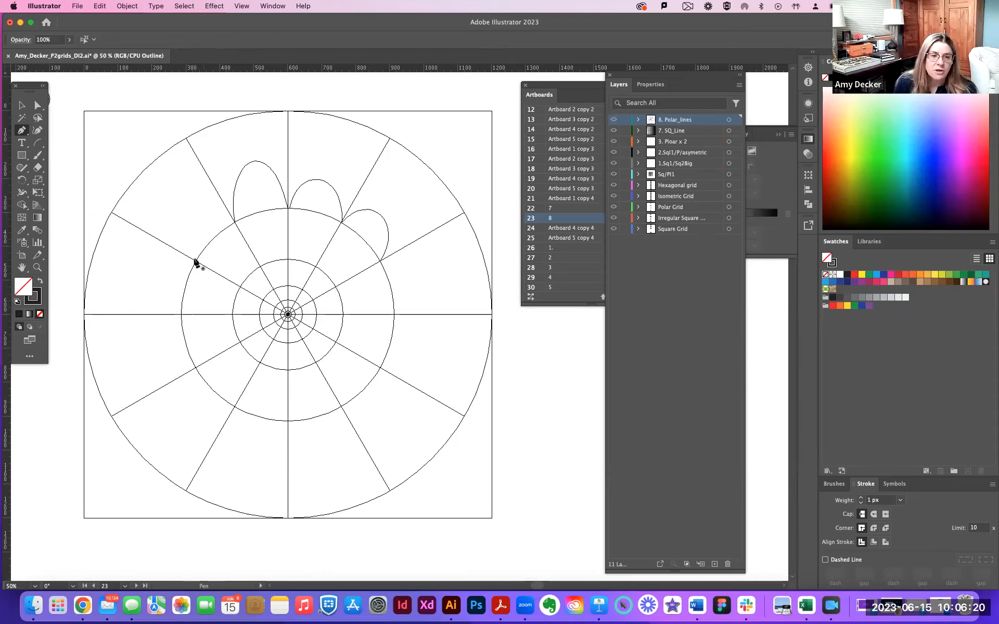
Draw a pointed Pen path from the second-largest ring at 10 o'clock to the outer circle at 11 o'clock, then to the ring at 12 o'clock
{"action": "left_click", "coordinate": [194, 259]}
{"action": "left_click", "coordinate": [186, 137]}
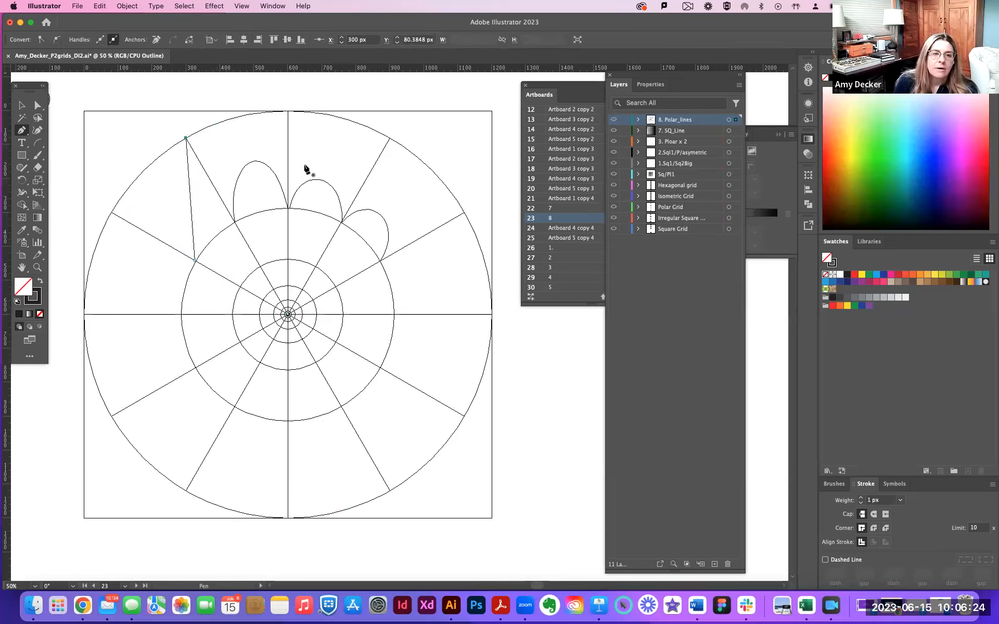
{"action": "mouse_move", "coordinate": [289, 206]}
{"action": "left_mouse_down"}
{"action": "mouse_move", "coordinate": [249, 161]}
{"action": "mouse_move", "coordinate": [187, 138]}
{"action": "mouse_move", "coordinate": [297, 199]}
{"action": "left_mouse_up"}
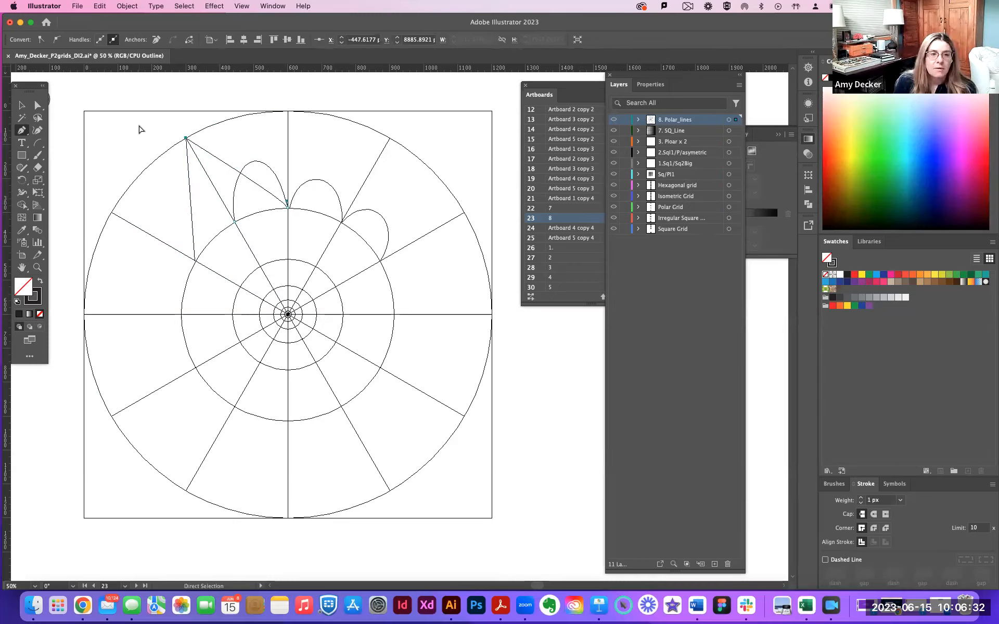
{"action": "left_click", "coordinate": [139, 126], "text": "super"}
{"action": "left_click_drag", "start_coordinate": [288, 208], "coordinate": [292, 203]}
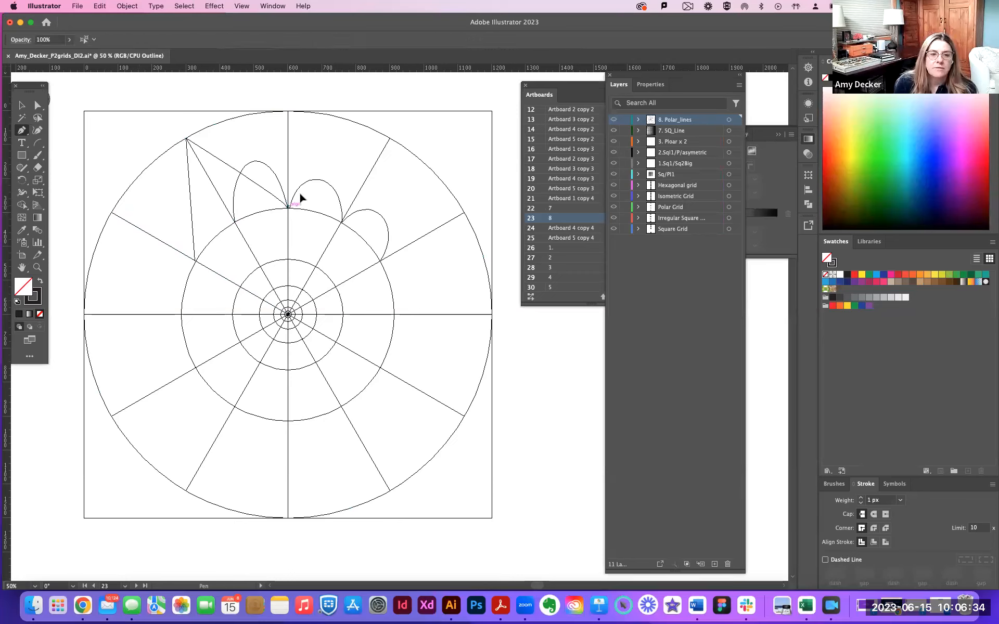
{"action": "key", "text": "super+z"}
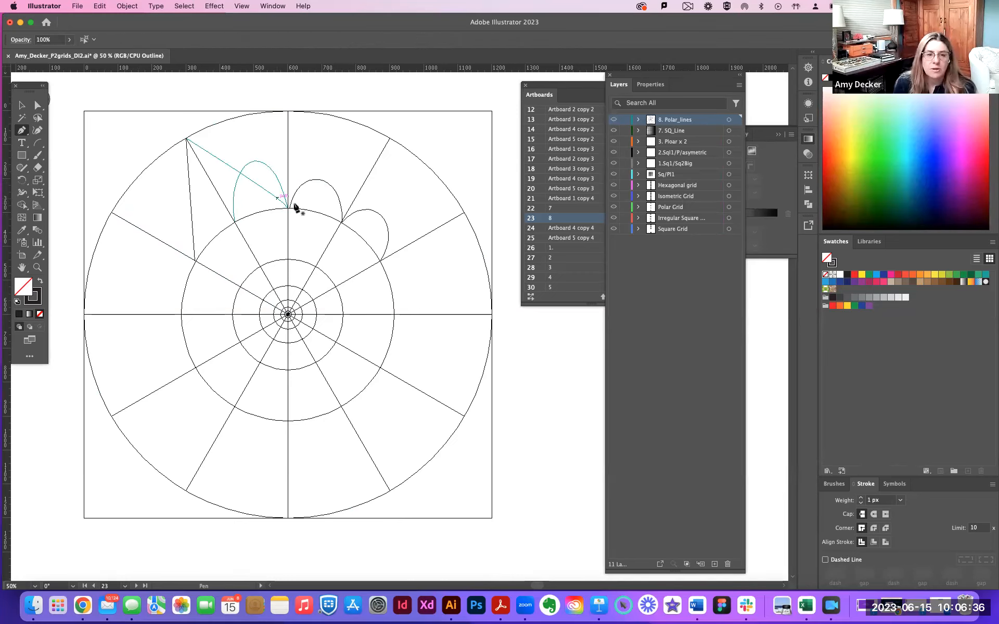
Draw a pointed Pen path from the second-largest ring at 12 o'clock to the outer circle at 1 o'clock and back to the ring at 2 o'clock
{"action": "left_click", "coordinate": [288, 208]}
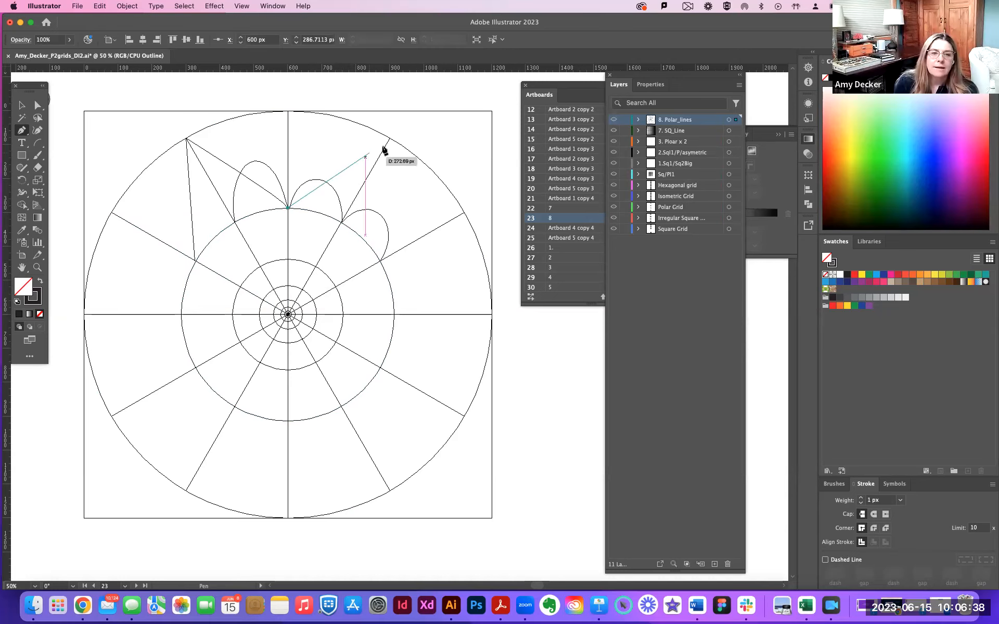
{"action": "left_click", "coordinate": [388, 140]}
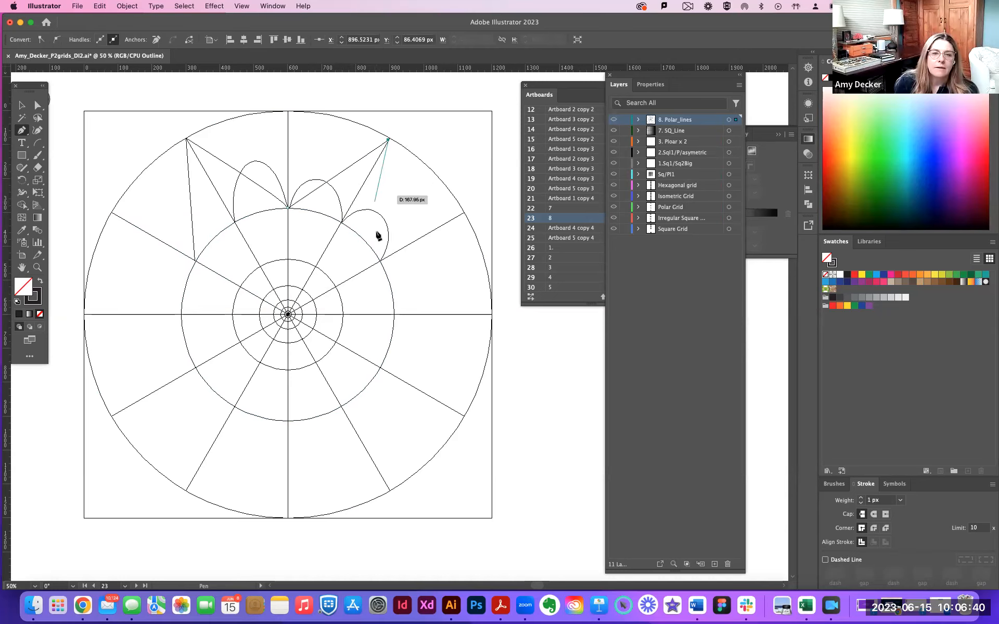
{"action": "left_click", "coordinate": [381, 260]}
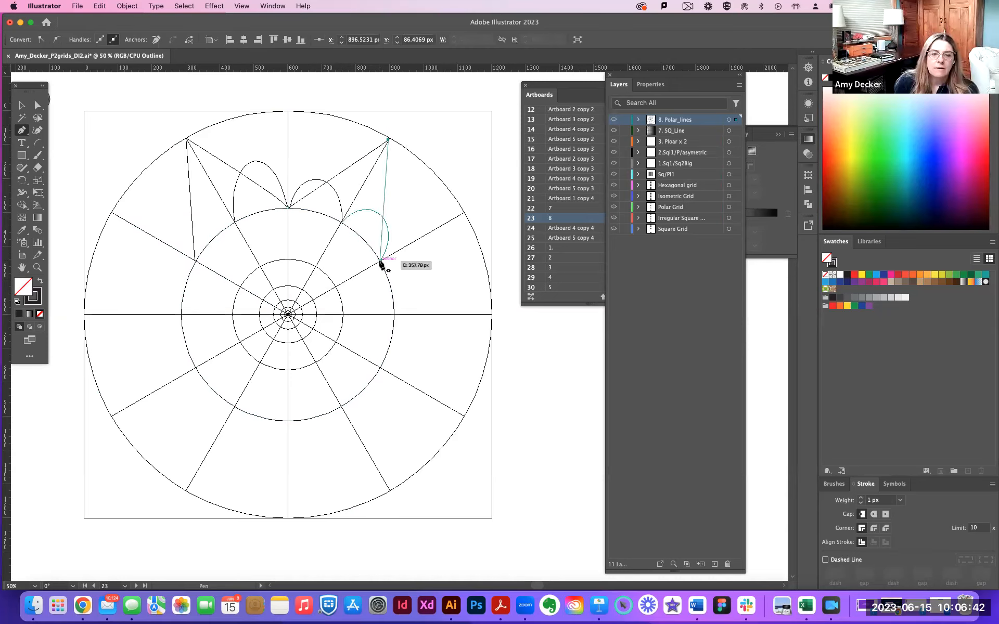
Draw a pointed Pen path from the second-largest ring at 3 o'clock to the outer circle at 2 o'clock and back to the ring at 1 o'clock
{"action": "left_click", "coordinate": [394, 314]}
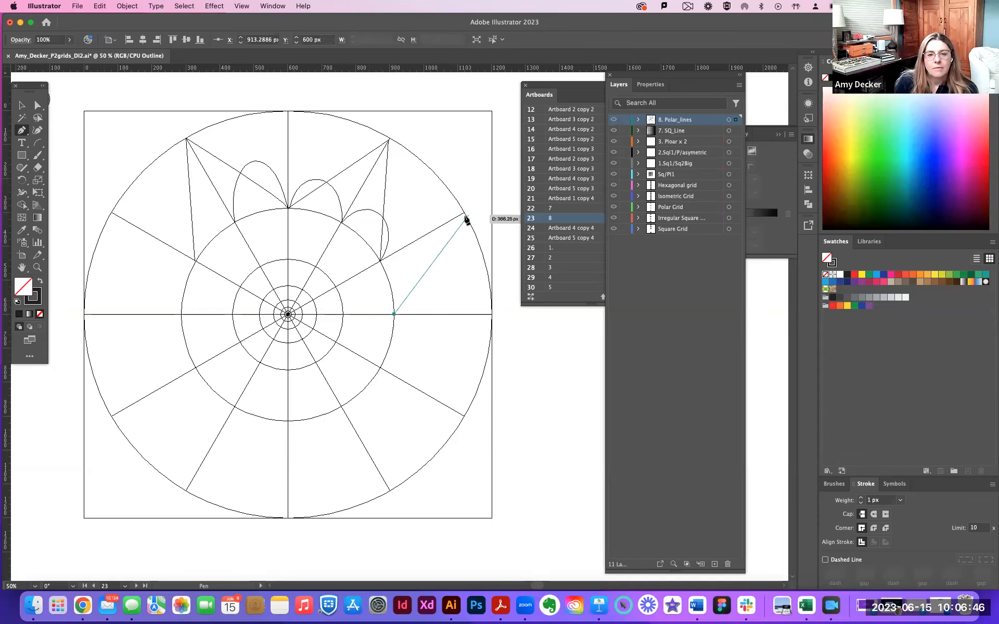
{"action": "left_click", "coordinate": [464, 212]}
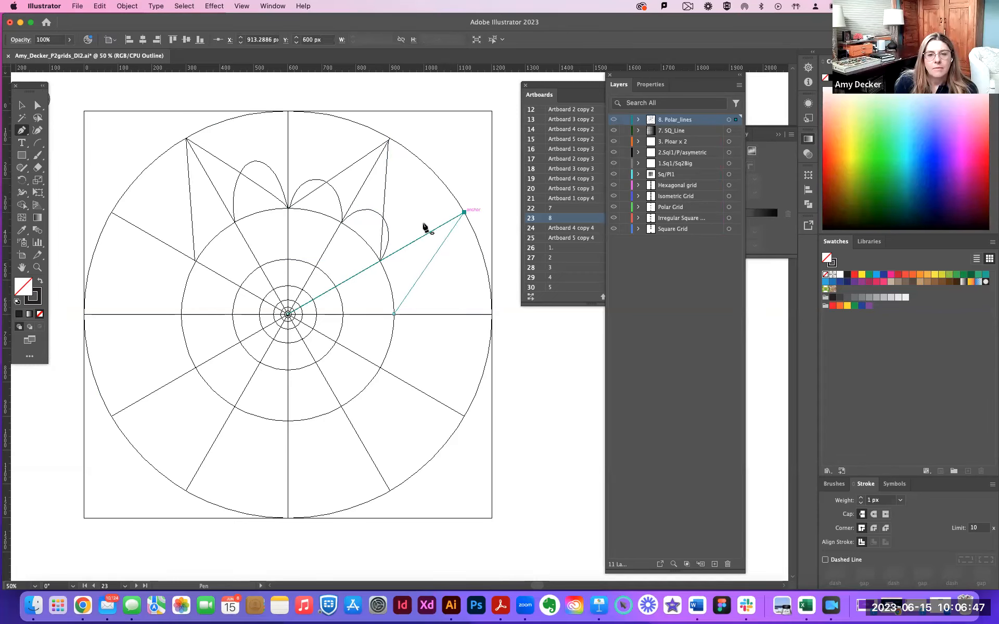
{"action": "left_click", "coordinate": [342, 222]}
{"action": "left_click", "coordinate": [464, 212]}
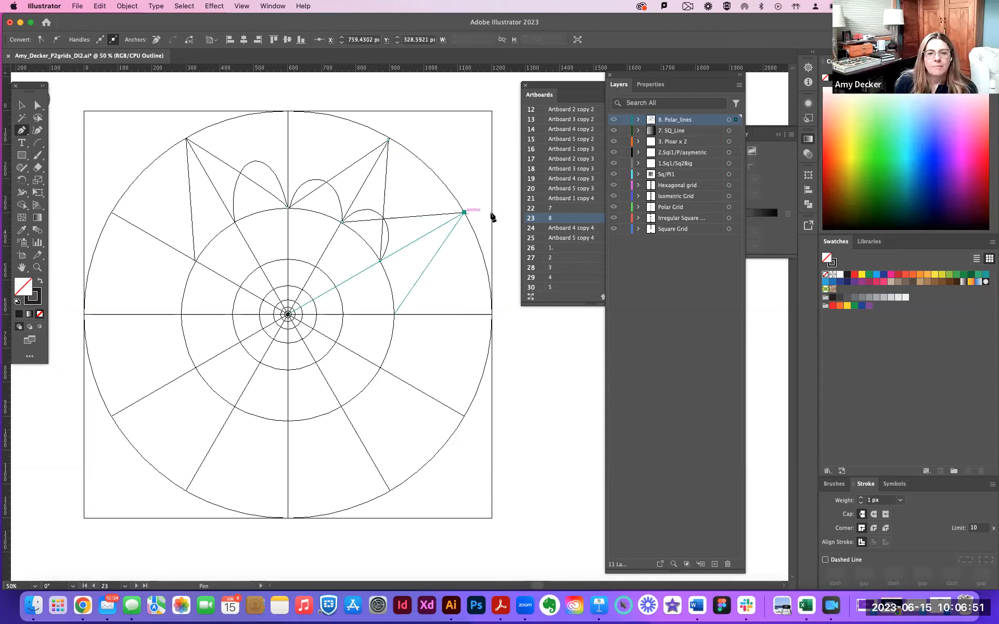
{"action": "left_click", "coordinate": [468, 166], "text": "super"}
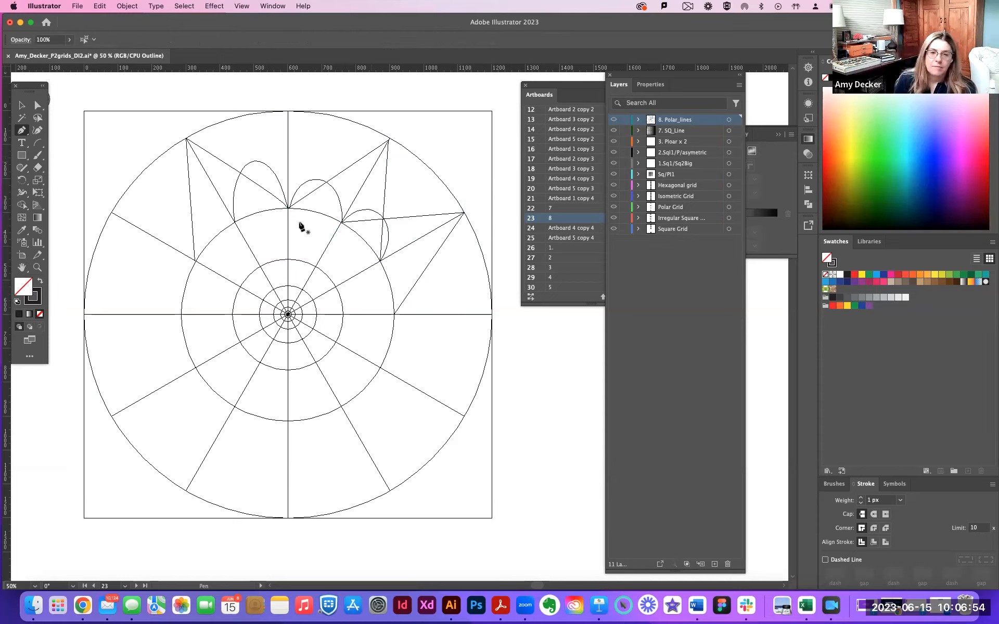
Draw a pointed Pen path from the second-largest ring at 11 o'clock to the top of the outer circle and back to the ring at 1 o'clock
{"action": "left_click", "coordinate": [234, 223]}
{"action": "left_click", "coordinate": [288, 111]}
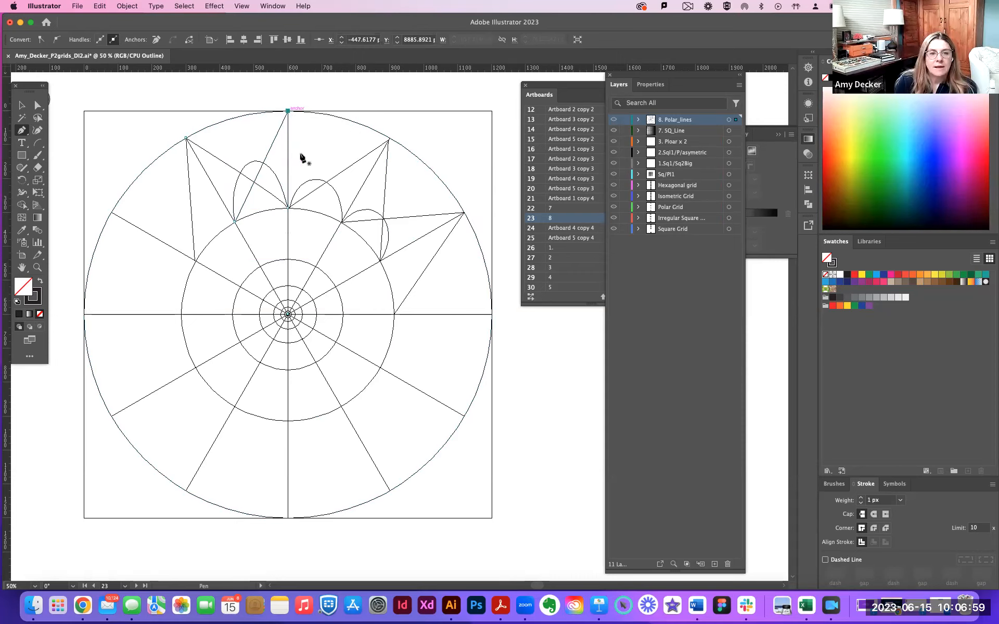
{"action": "left_click", "coordinate": [342, 223]}
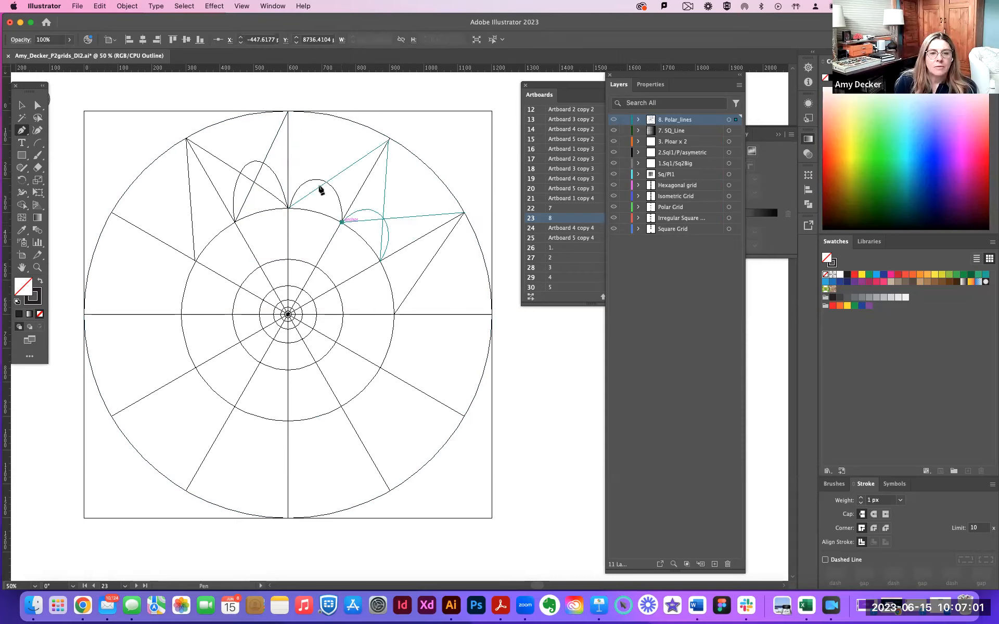
{"action": "left_click", "coordinate": [288, 111]}
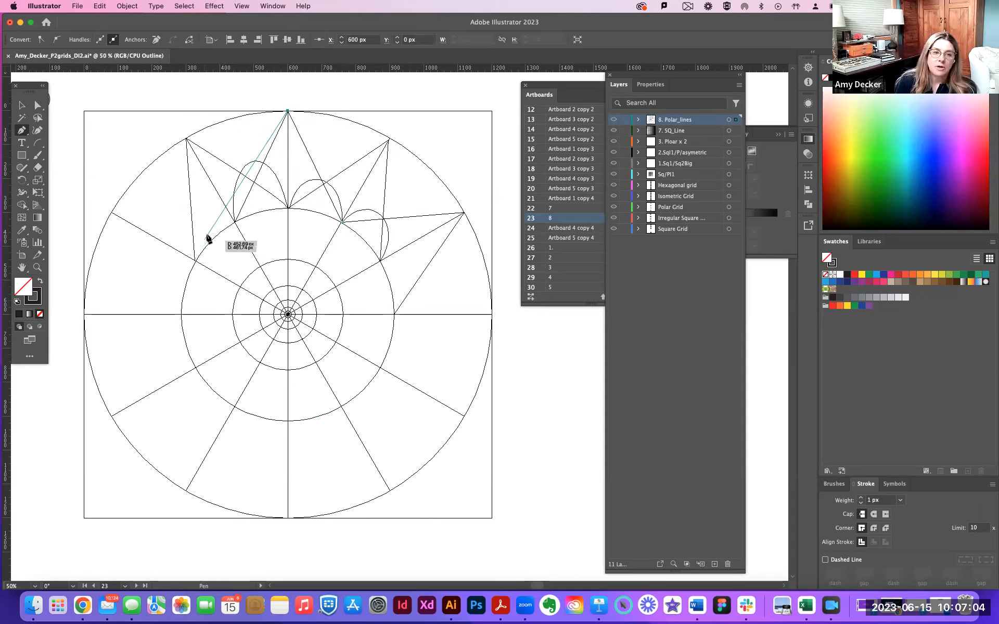
{"action": "left_click", "coordinate": [207, 99], "text": "super"}
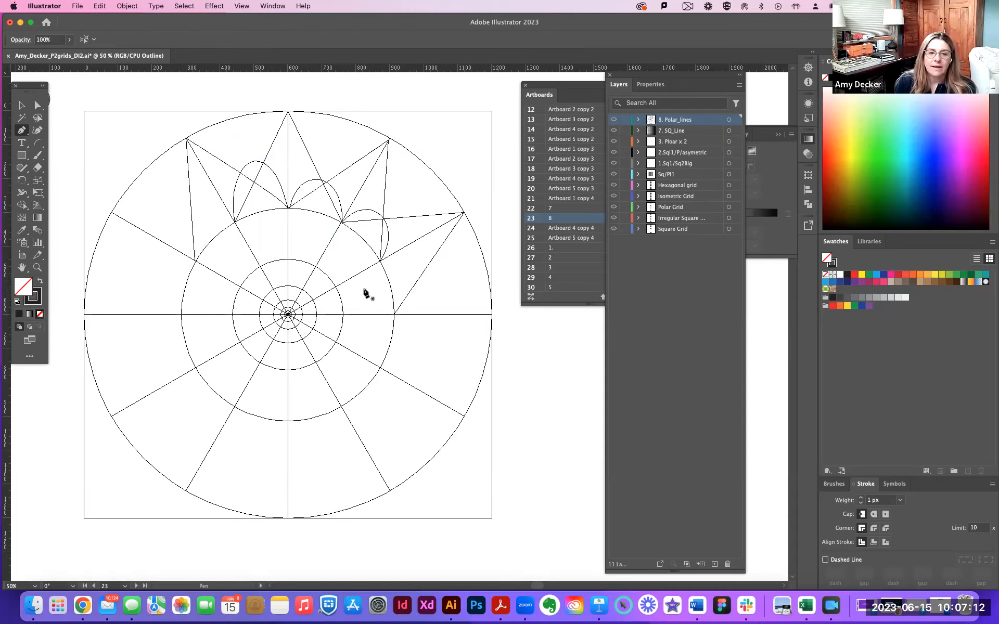
Draw a closed four-sided Pen shape joining the second-largest ring's spoke crossings at 2, 5, 8 and 11 o'clock
{"action": "left_click", "coordinate": [380, 260]}
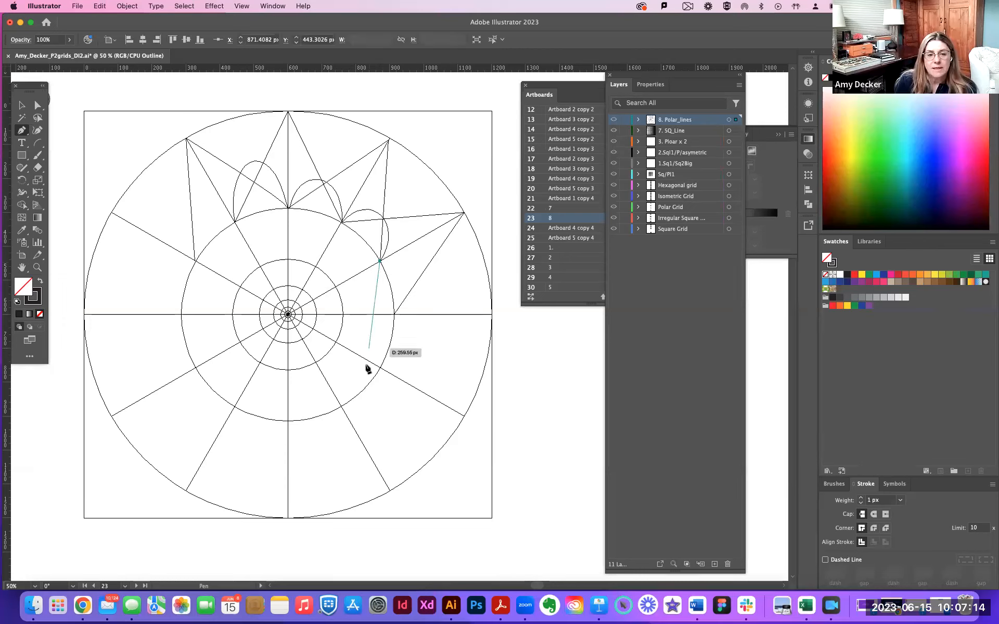
{"action": "left_click", "coordinate": [342, 408]}
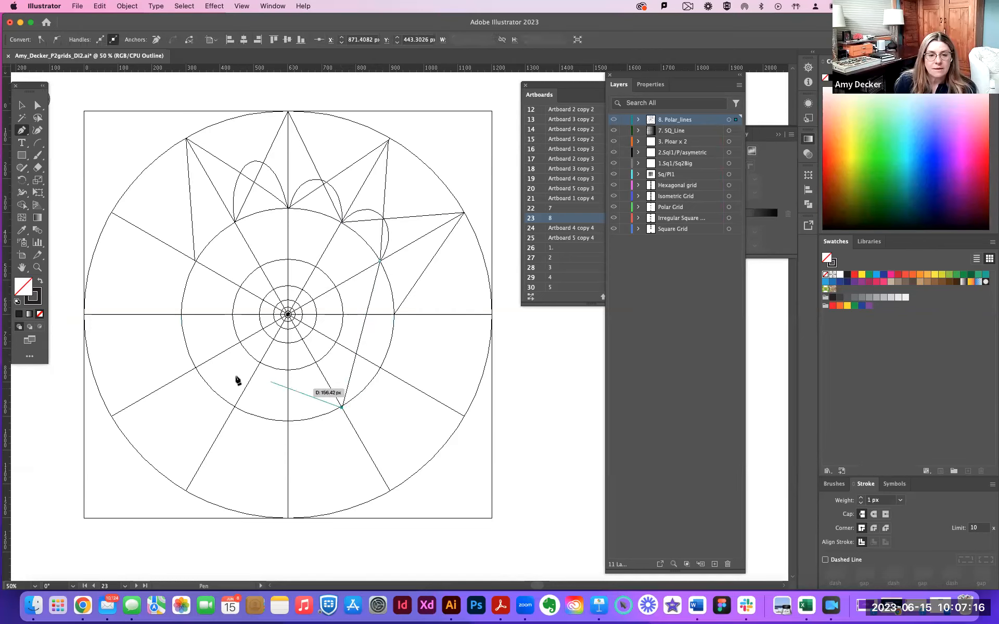
{"action": "left_click", "coordinate": [195, 368]}
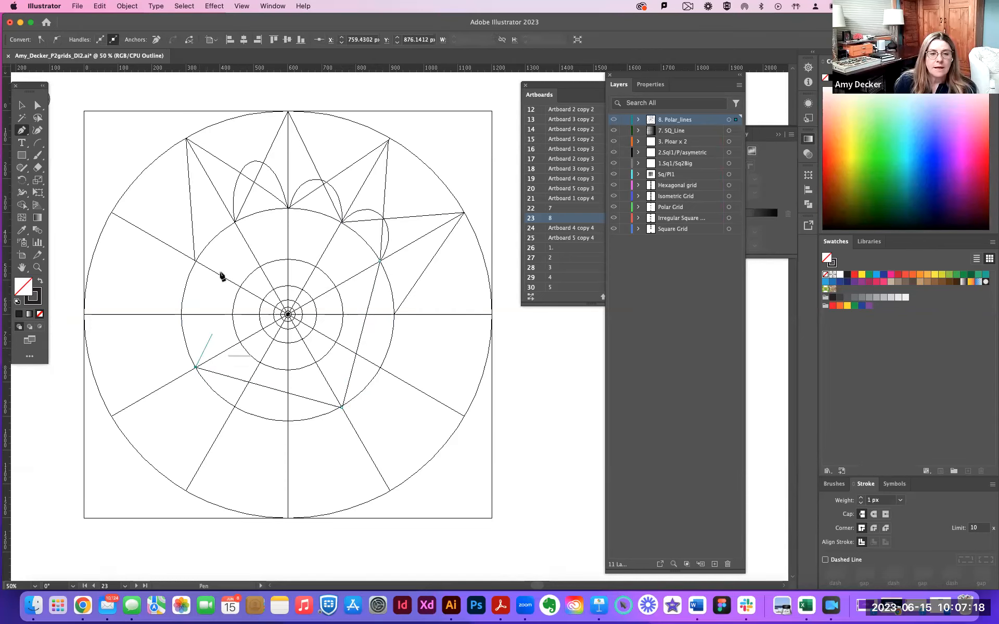
{"action": "left_click", "coordinate": [234, 221]}
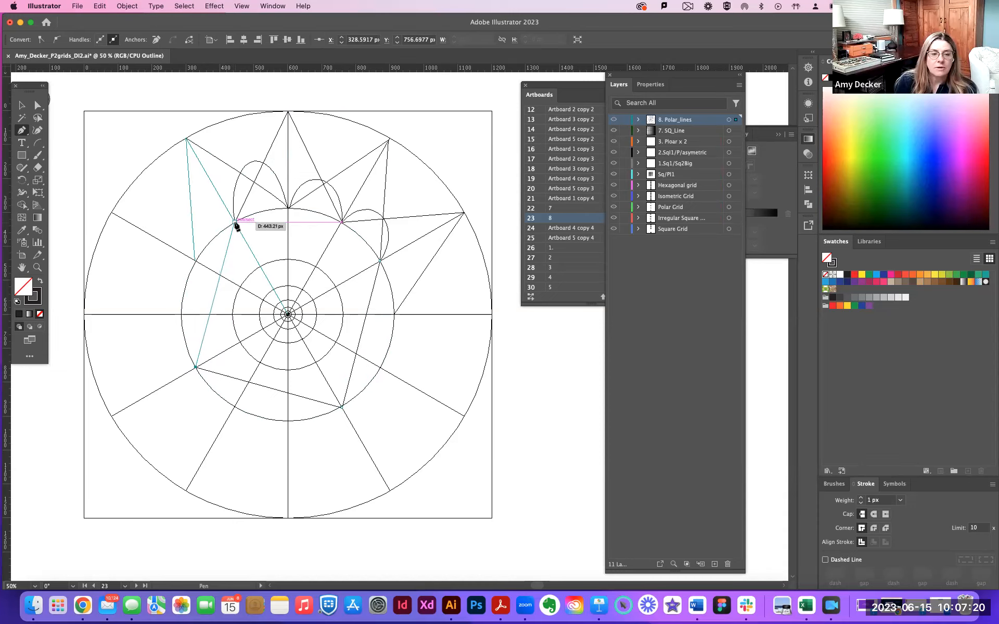
{"action": "left_click", "coordinate": [379, 261]}
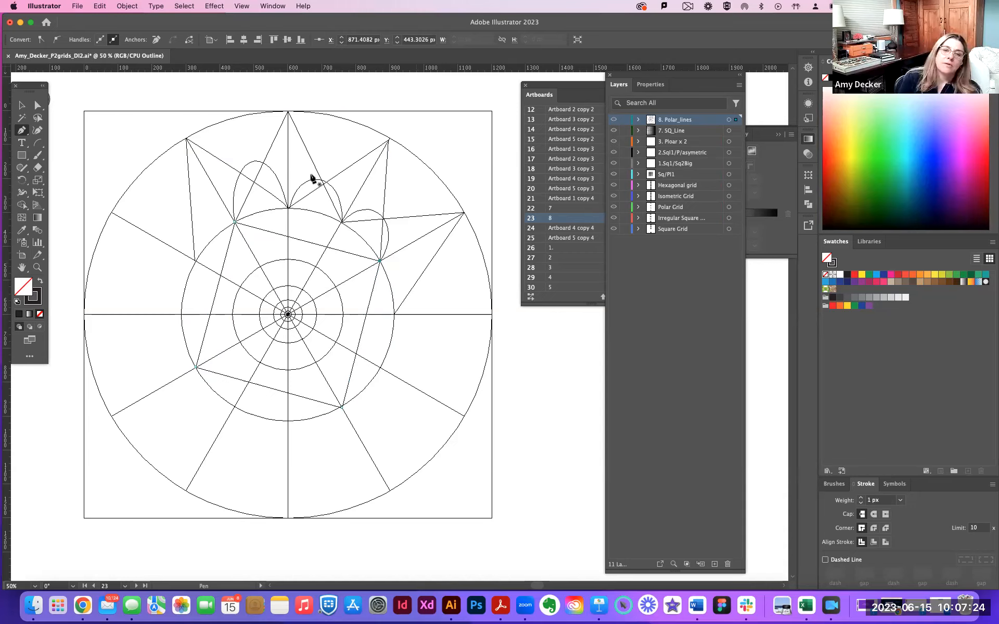
Draw a line from the ring at 5 o'clock to the outer circle at 4 o'clock, and a zigzag through outer 6, outer 4, inner 6 and outer 7 o'clock
{"action": "left_click", "coordinate": [342, 407]}
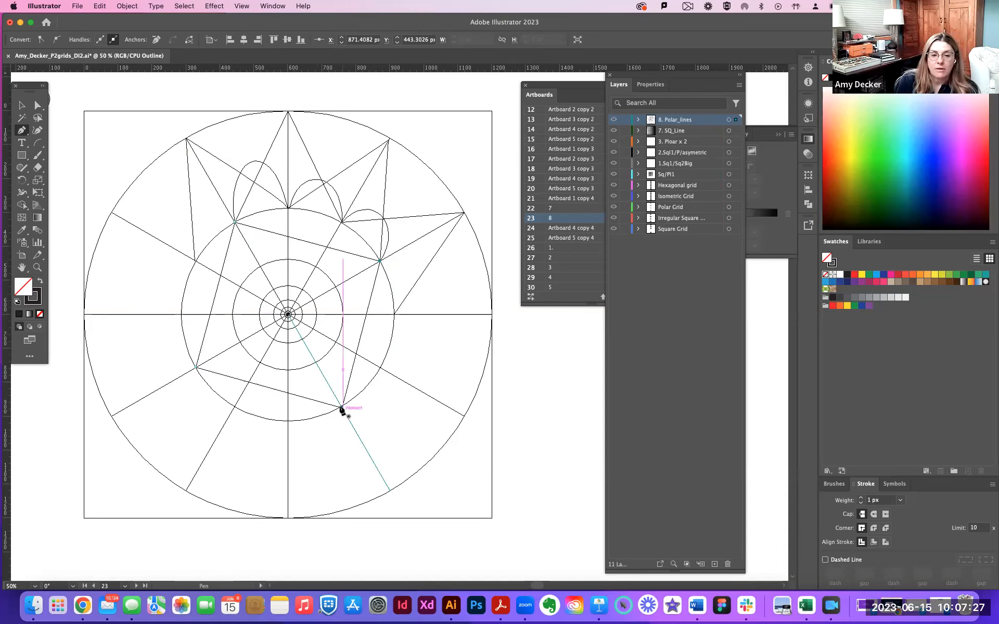
{"action": "left_click", "coordinate": [464, 416]}
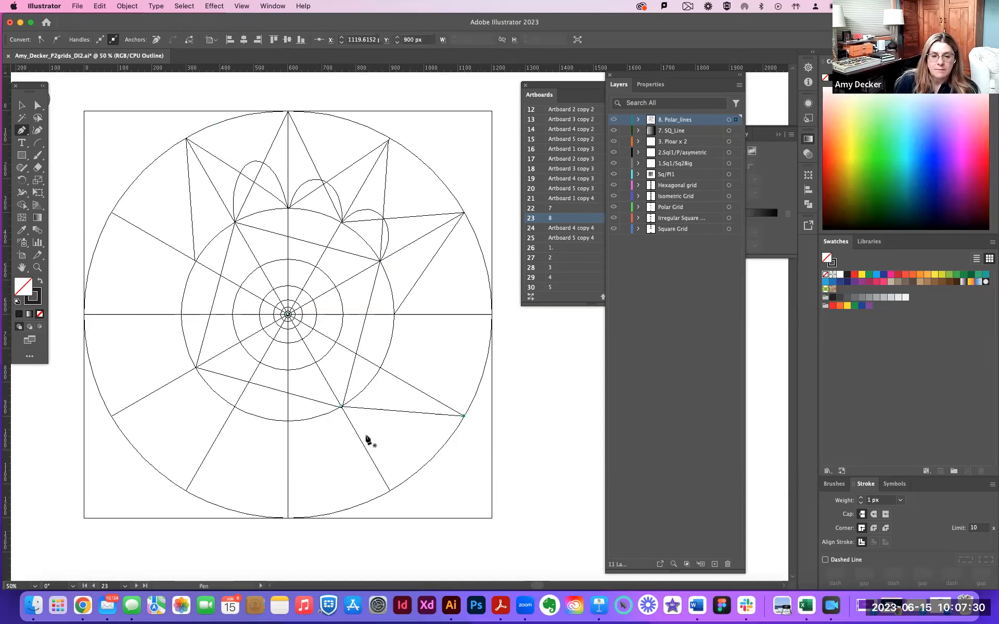
{"action": "left_click", "coordinate": [289, 518]}
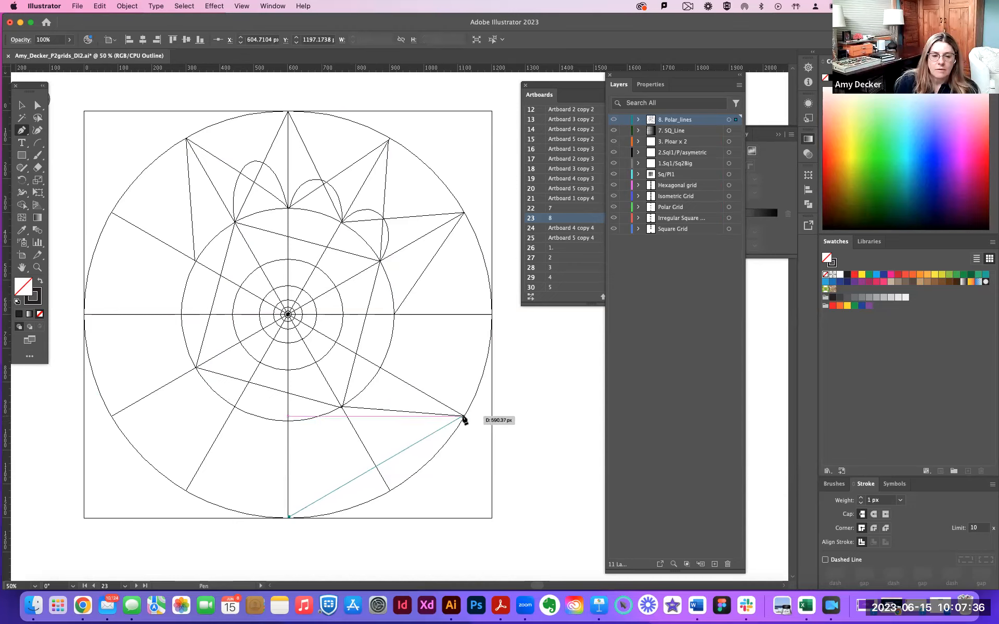
{"action": "left_click", "coordinate": [463, 416]}
{"action": "left_click", "coordinate": [289, 394]}
{"action": "left_click", "coordinate": [187, 491]}
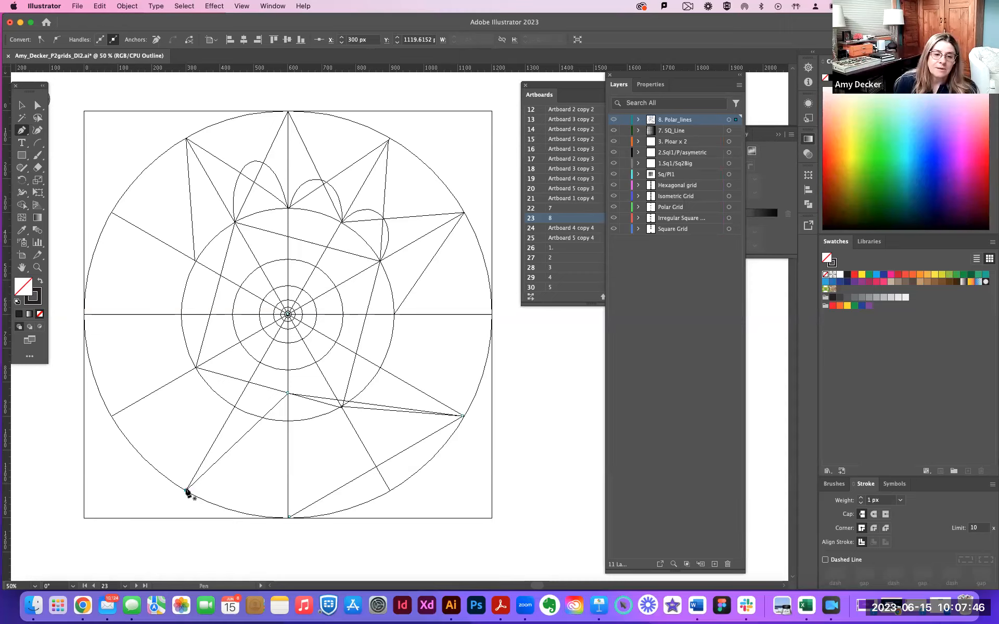
Try to move the zigzag's end point at 7 o'clock inward off the outer circle with Direct Selection, and undo it
{"action": "left_click", "coordinate": [37, 106]}
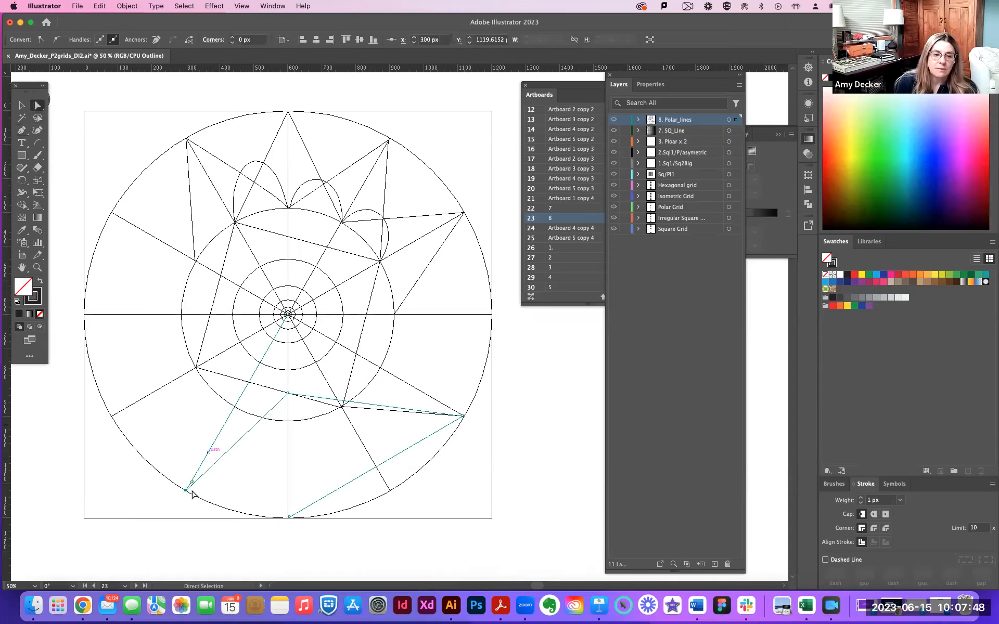
{"action": "left_click_drag", "start_coordinate": [186, 490], "coordinate": [185, 449]}
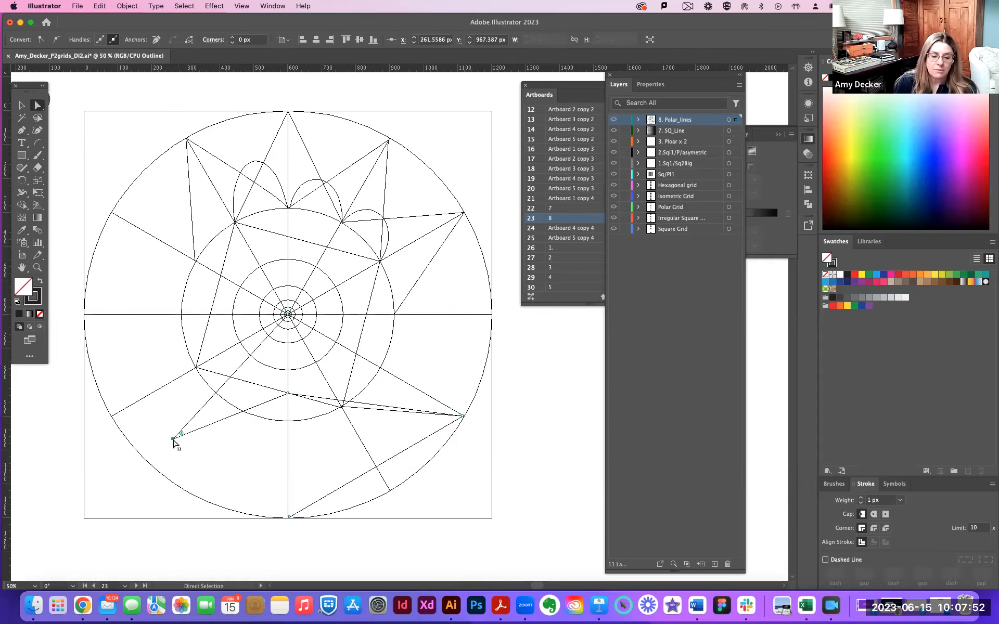
{"action": "key", "text": "super+z"}
{"action": "left_click", "coordinate": [172, 449]}
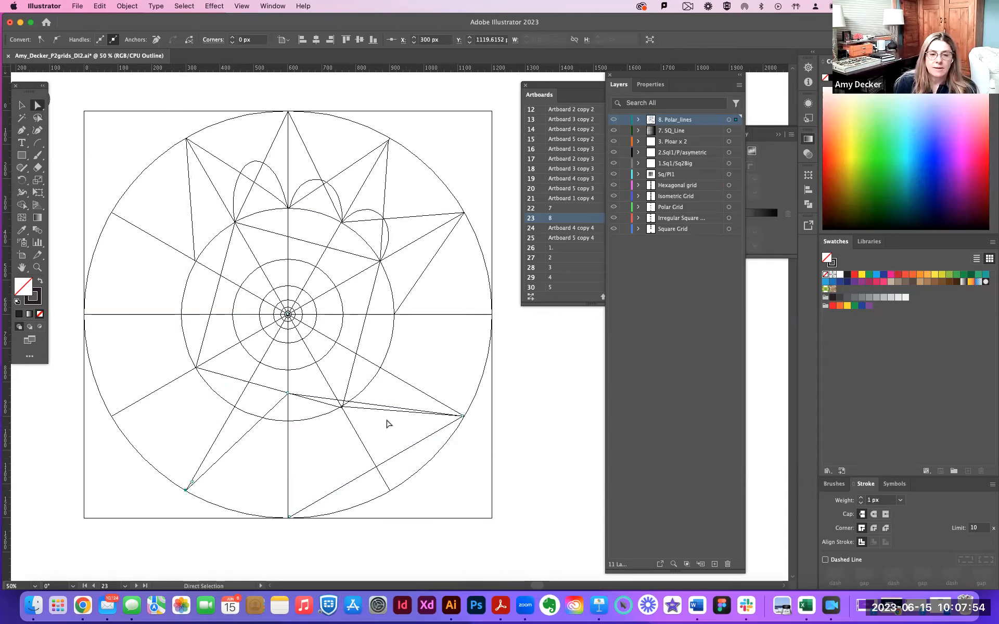
Remove the nearly overlapping line between the second-largest ring at 5 o'clock and the outer circle at 4 o'clock
{"action": "left_click_drag", "start_coordinate": [342, 408], "coordinate": [334, 459]}
{"action": "key", "text": "super+z"}
{"action": "left_click", "coordinate": [355, 408]}
{"action": "key", "text": "super+z"}
Try to move and delete the anchor point at the outer end of the 4 o'clock spoke, undo both changes and deselect
{"action": "left_click", "coordinate": [464, 416]}
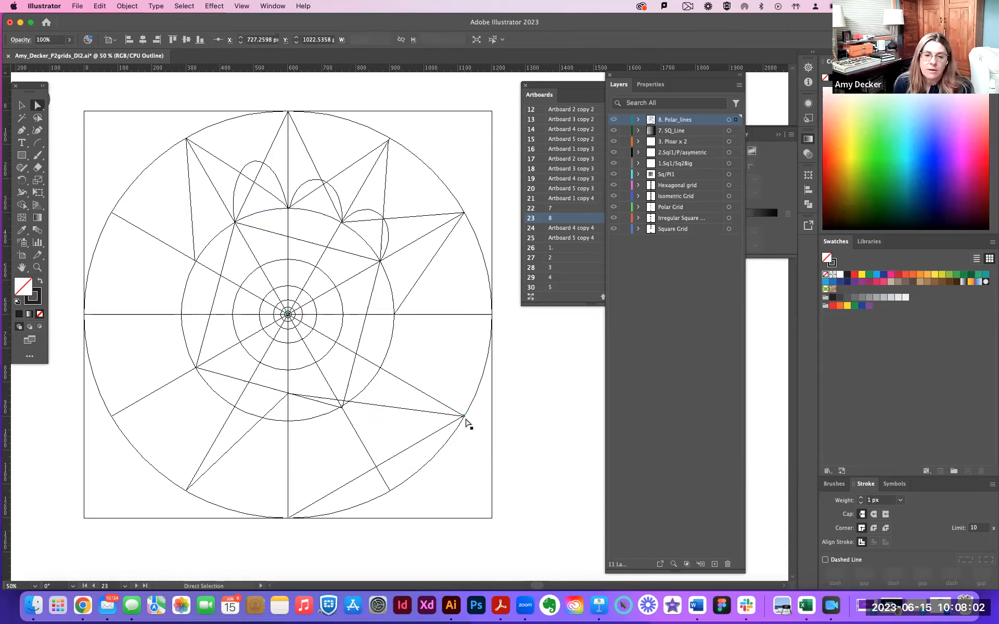
{"action": "left_click_drag", "start_coordinate": [465, 415], "coordinate": [482, 371]}
{"action": "key", "text": "Delete"}
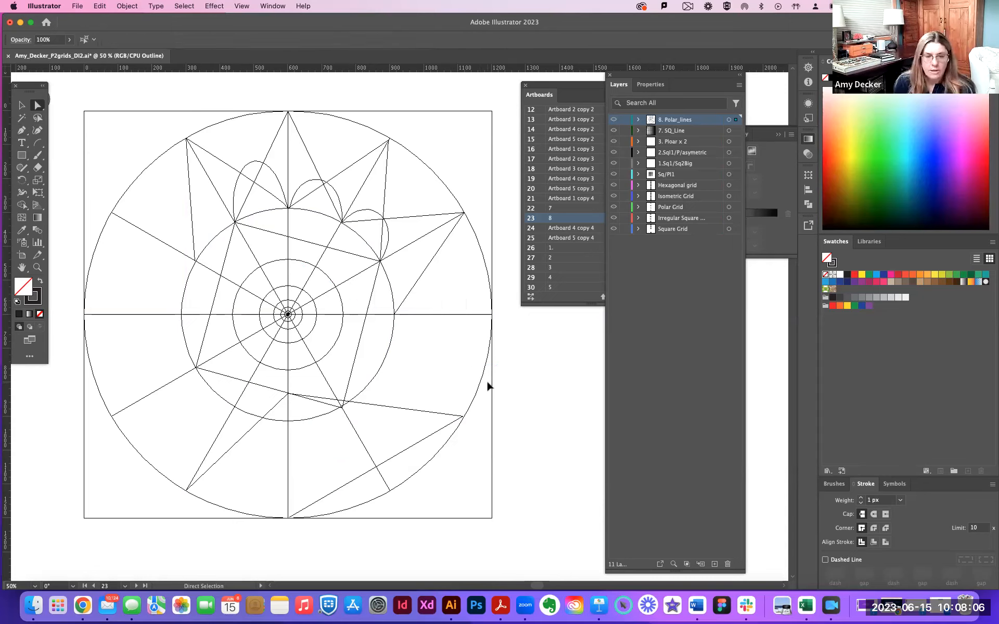
{"action": "key", "text": "super+z"}
{"action": "key", "text": "super+z"}
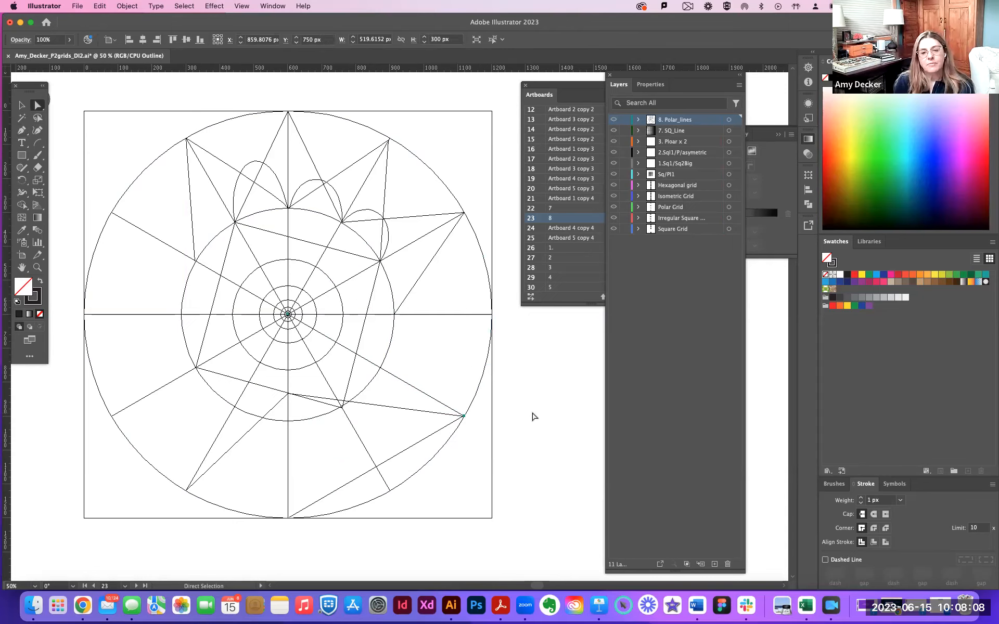
{"action": "left_click", "coordinate": [524, 417]}
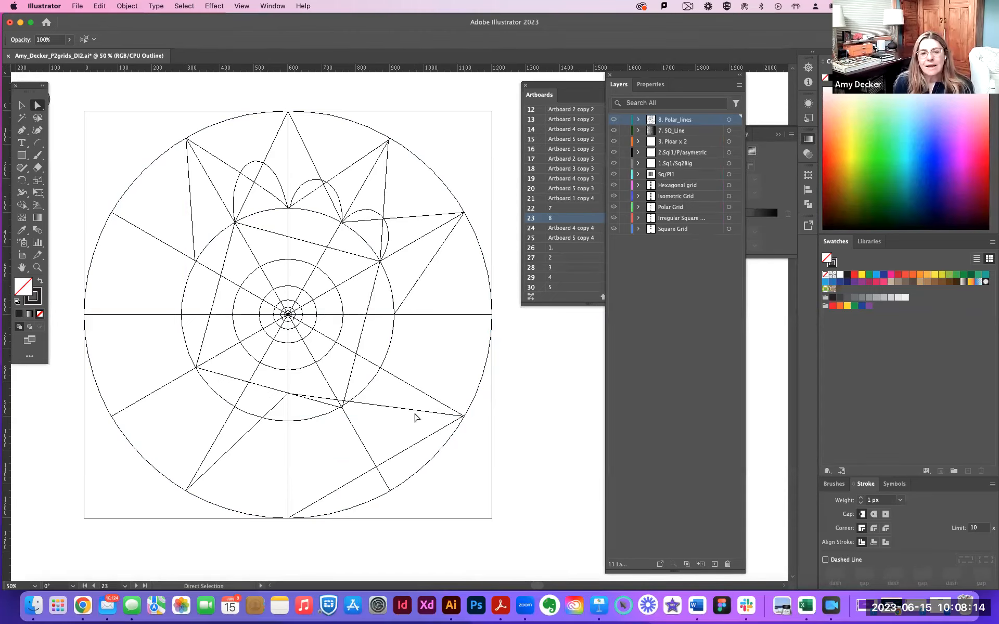
Bring the isometric grid artboard beside the finished polar design into view among its neighbouring artboards
{"action": "scroll", "coordinate": [415, 417], "scroll_direction": "down", "scroll_amount": 2}
{"action": "scroll", "coordinate": [415, 417], "scroll_direction": "up", "scroll_amount": 2}
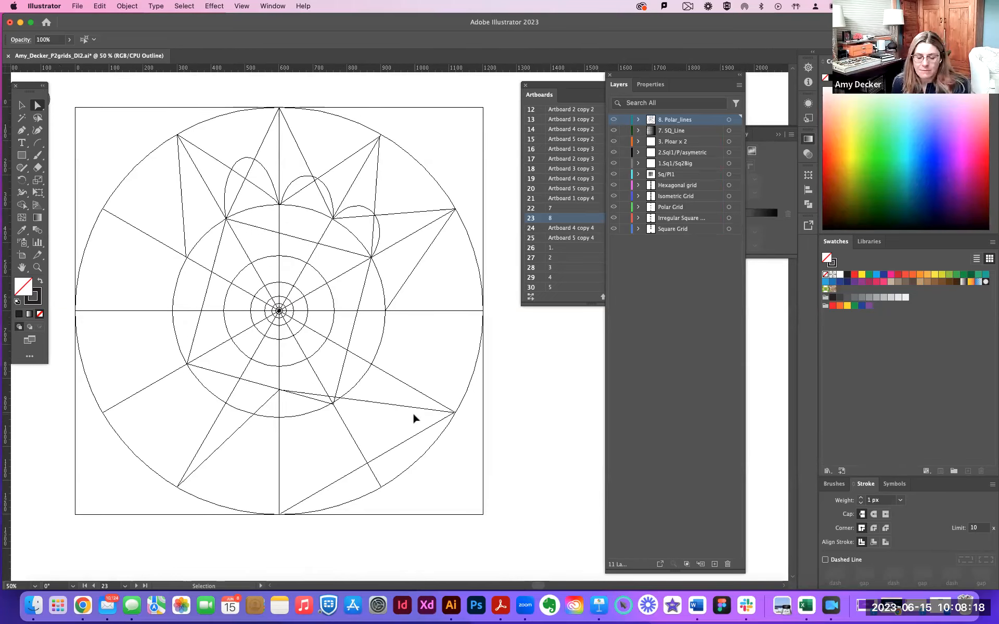
{"action": "key", "text": "super+minus"}
{"action": "key", "text": "super+minus"}
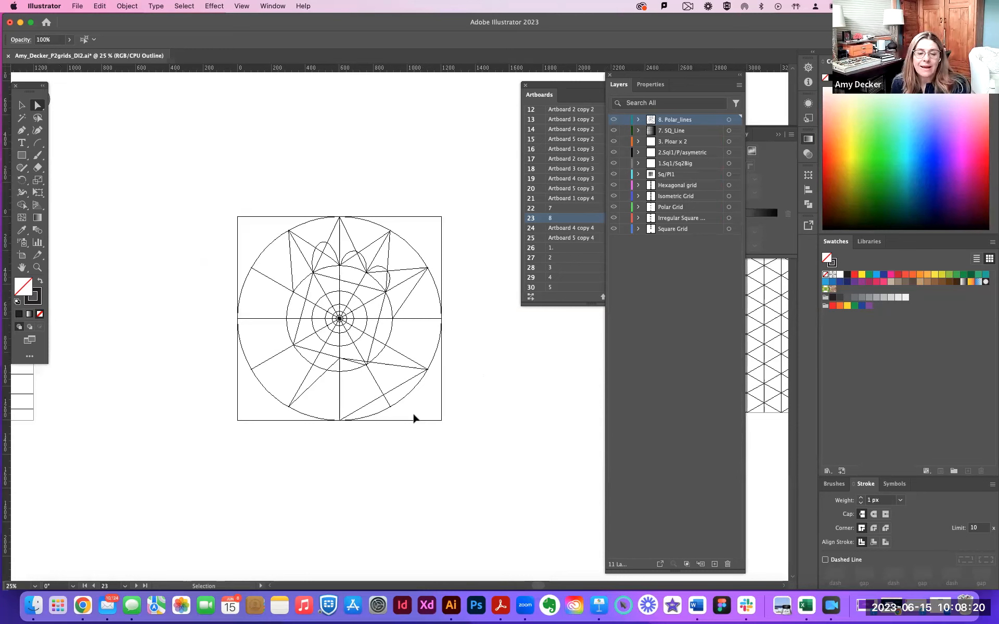
{"action": "key", "text": "super+minus"}
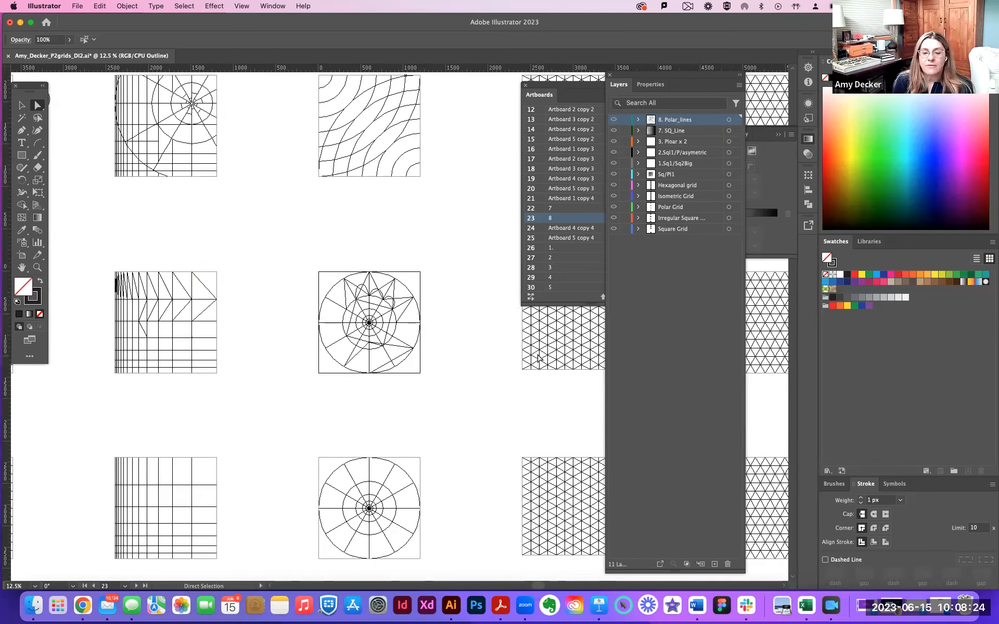
{"action": "left_click_drag", "start_coordinate": [543, 354], "coordinate": [317, 342]}
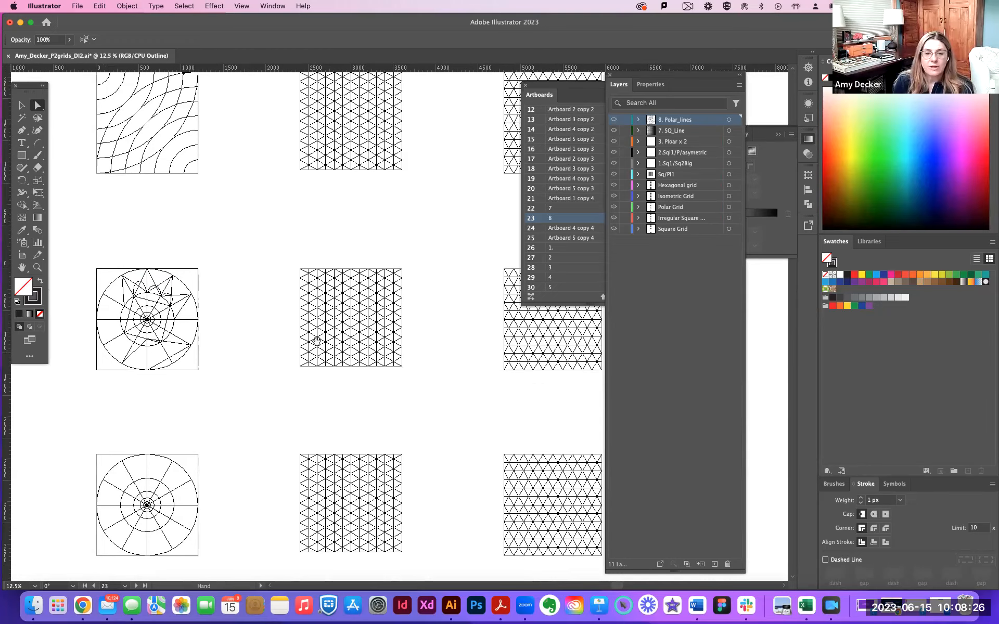
Look over the finished grid designs and the unused grids on the artboards around the polar design
{"action": "scroll", "coordinate": [405, 338], "scroll_direction": "left", "scroll_amount": 10}
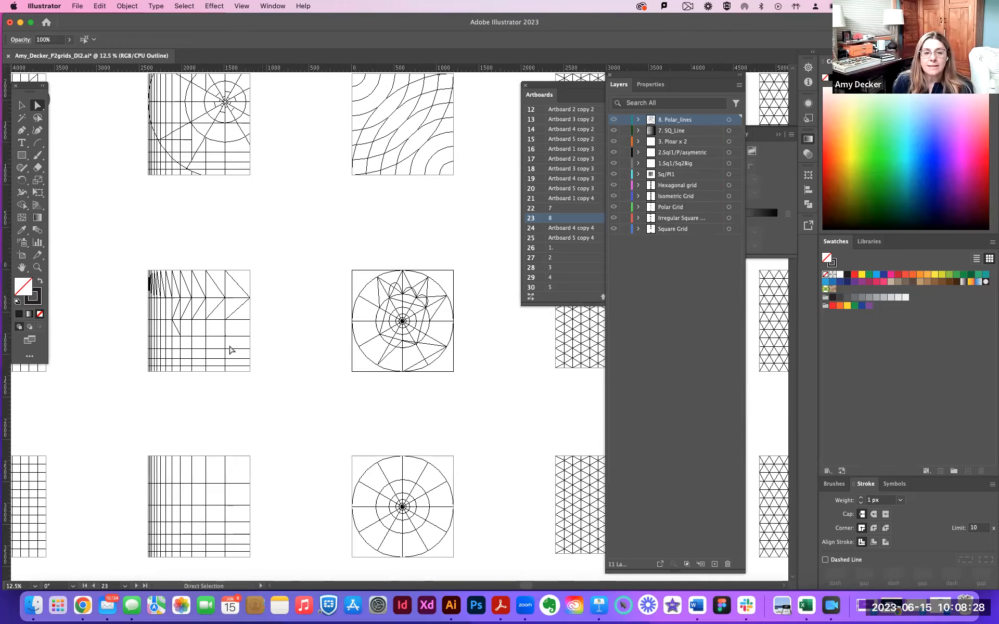
{"action": "scroll", "coordinate": [427, 344], "scroll_direction": "left", "scroll_amount": 2}
{"action": "scroll", "coordinate": [217, 341], "scroll_direction": "left", "scroll_amount": 10}
{"action": "scroll", "coordinate": [248, 341], "scroll_direction": "right", "scroll_amount": 13}
{"action": "scroll", "coordinate": [311, 339], "scroll_direction": "down", "scroll_amount": 1}
{"action": "scroll", "coordinate": [312, 339], "scroll_direction": "right", "scroll_amount": 8}
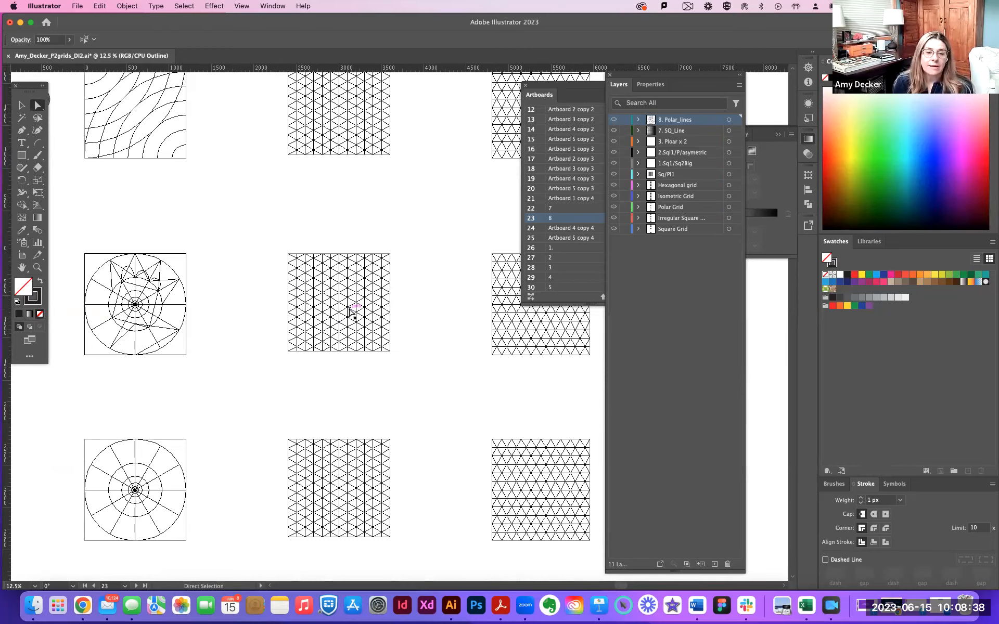
{"action": "scroll", "coordinate": [345, 330], "scroll_direction": "left", "scroll_amount": 15}
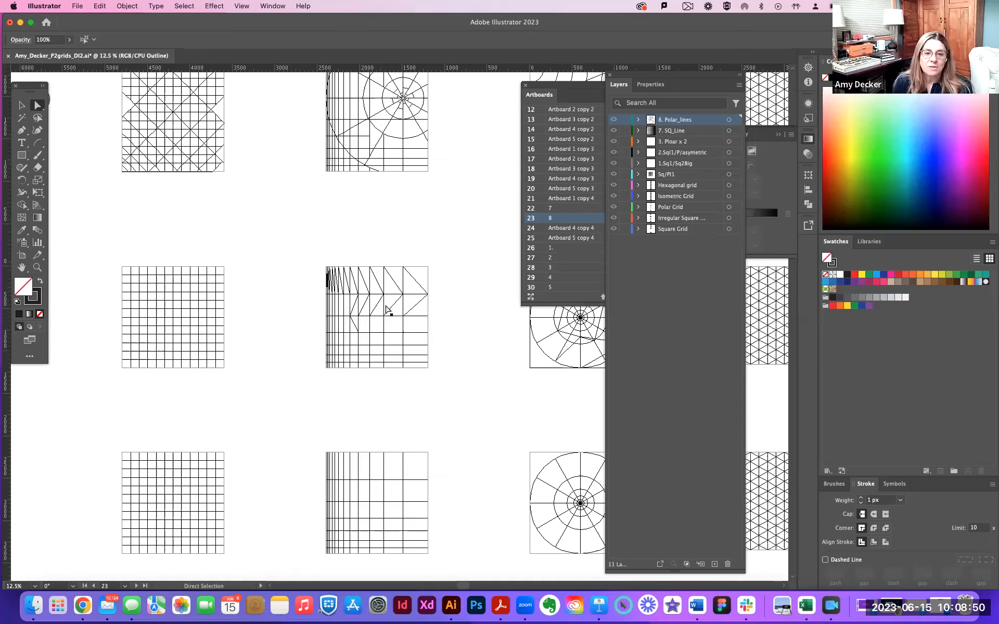
{"action": "left_click_drag", "start_coordinate": [375, 345], "coordinate": [292, 380]}
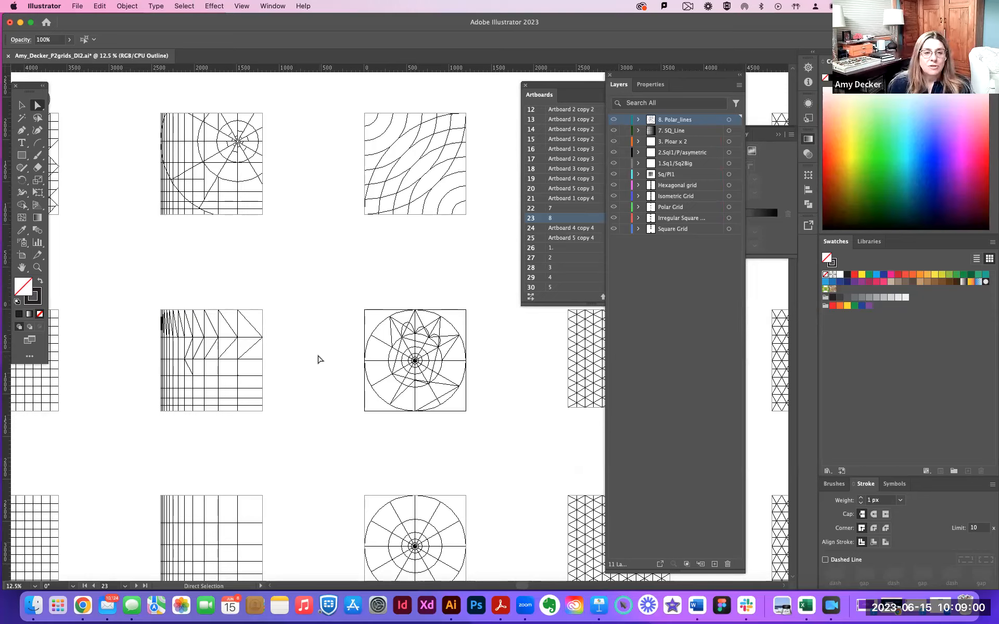
Draw a tilted hexagon about 1182 by 1146 px from the centre of artboard 18's polar grid out to its outer circle
{"action": "scroll", "coordinate": [320, 358], "scroll_direction": "down", "scroll_amount": 5}
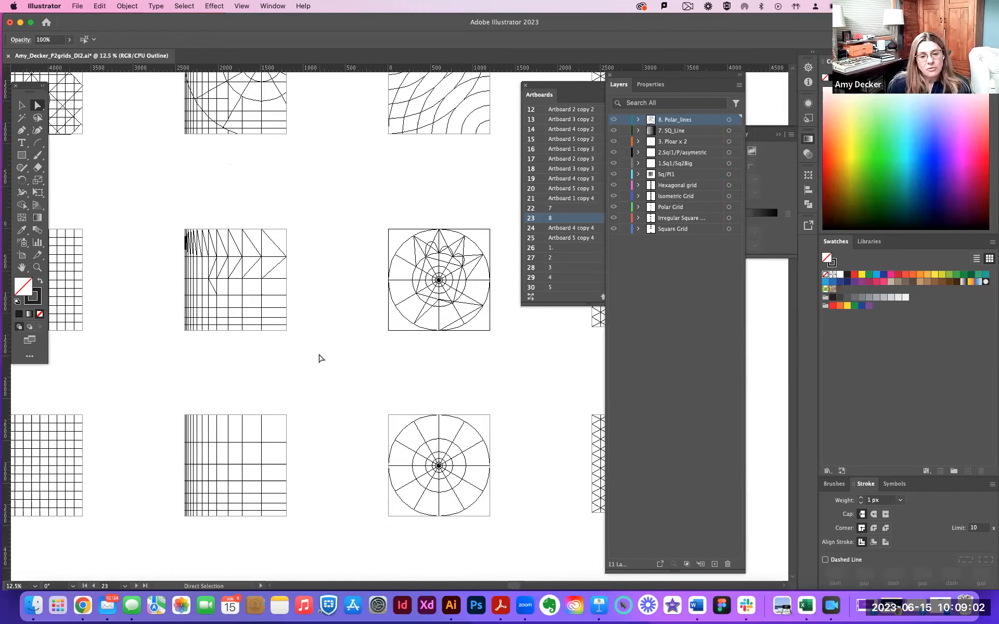
{"action": "scroll", "coordinate": [319, 358], "scroll_direction": "down", "scroll_amount": 8}
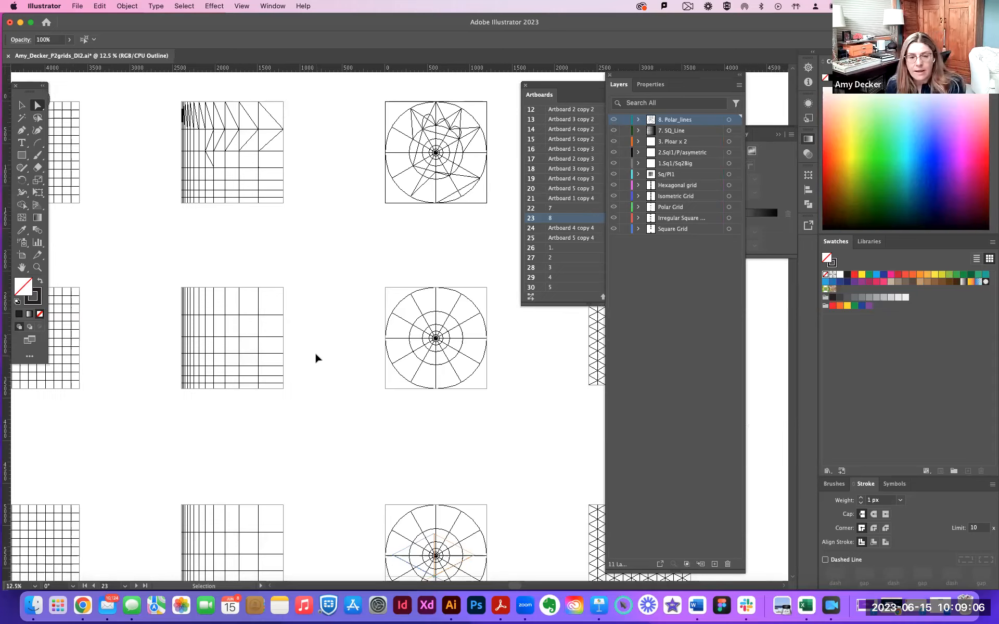
{"action": "key", "text": "super+equal"}
{"action": "key", "text": "super+equal"}
{"action": "left_click_drag", "start_coordinate": [411, 336], "coordinate": [281, 315]}
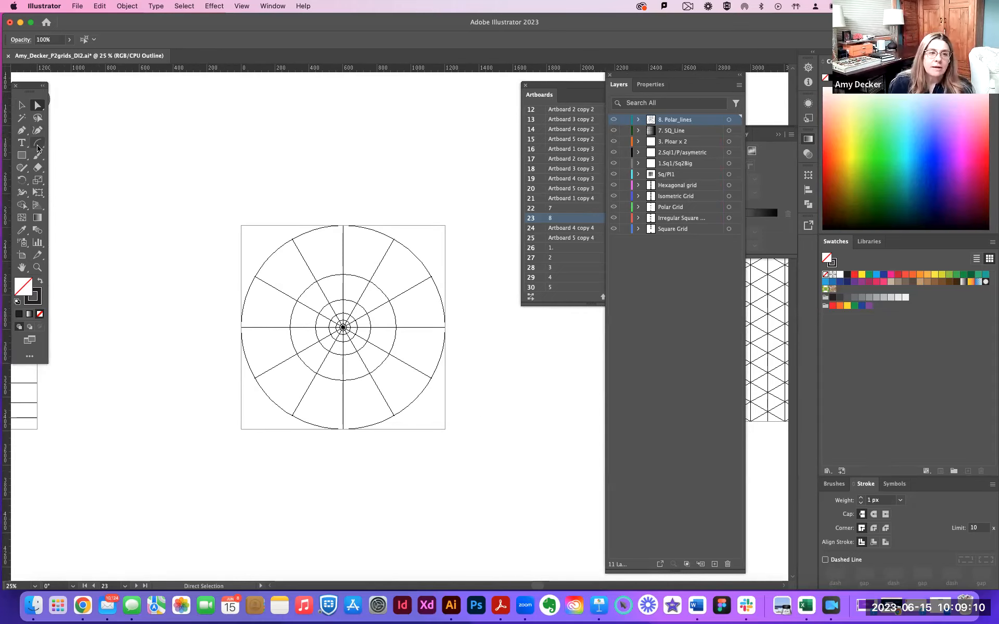
{"action": "left_click", "coordinate": [22, 155]}
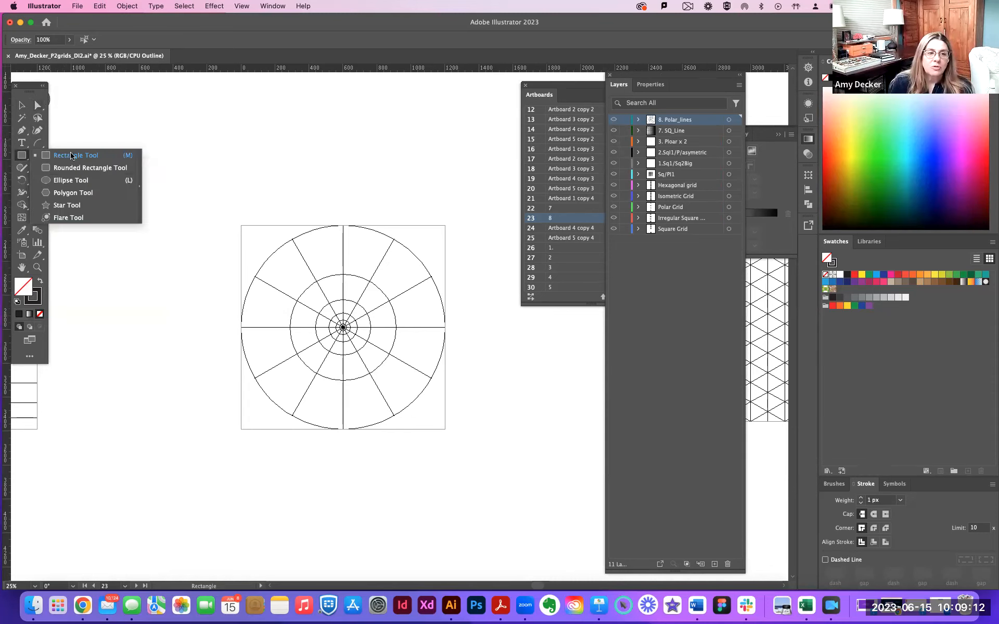
{"action": "left_click", "coordinate": [73, 193]}
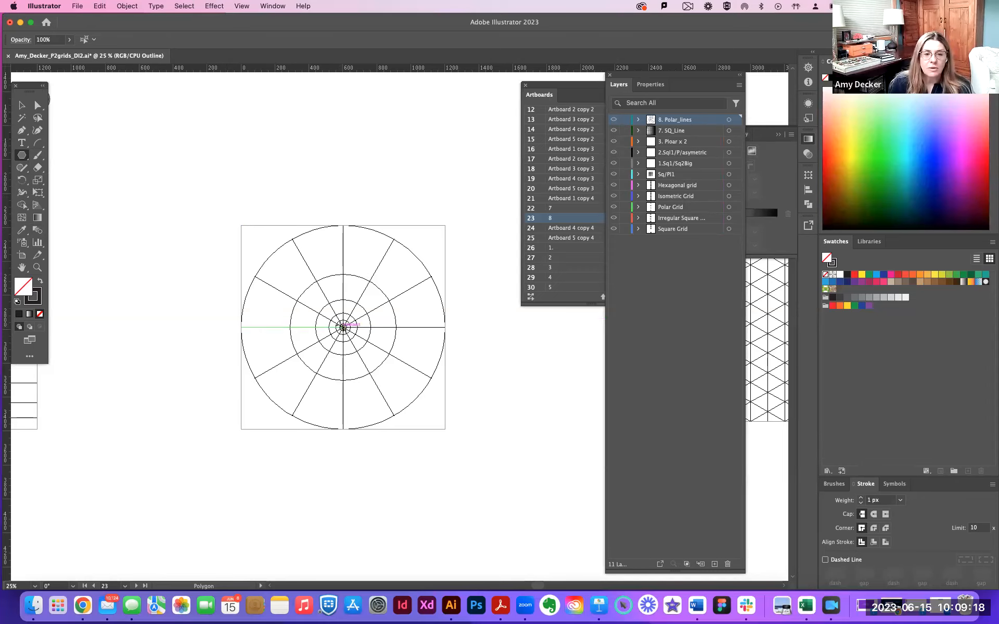
{"action": "left_click_drag", "start_coordinate": [343, 328], "coordinate": [411, 251]}
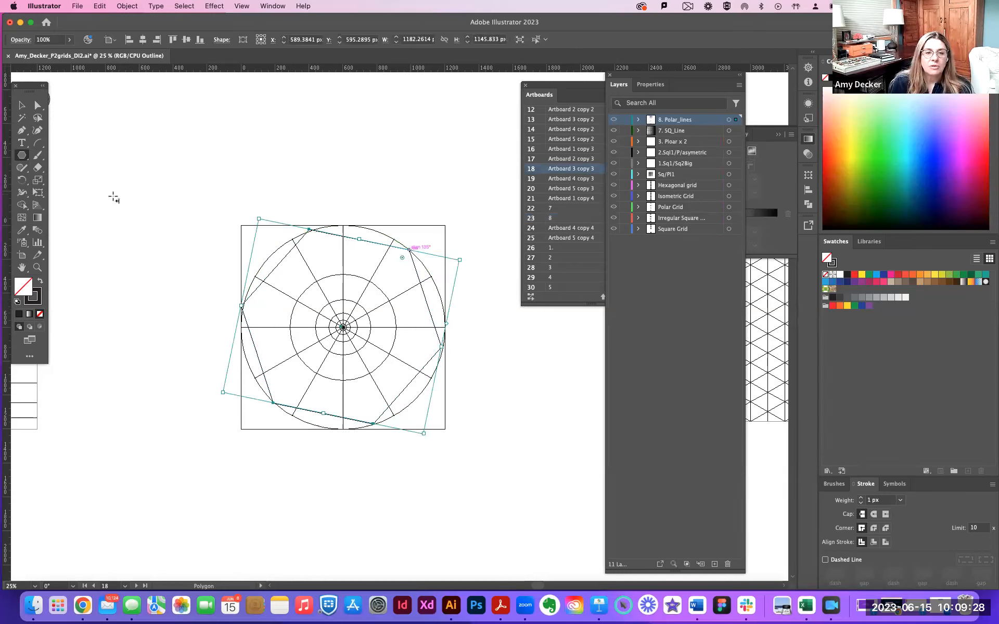
Select the hexagon together with the polar grid, align their horizontal centres and deselect
{"action": "key", "text": "v"}
{"action": "left_click_drag", "start_coordinate": [169, 159], "coordinate": [489, 456]}
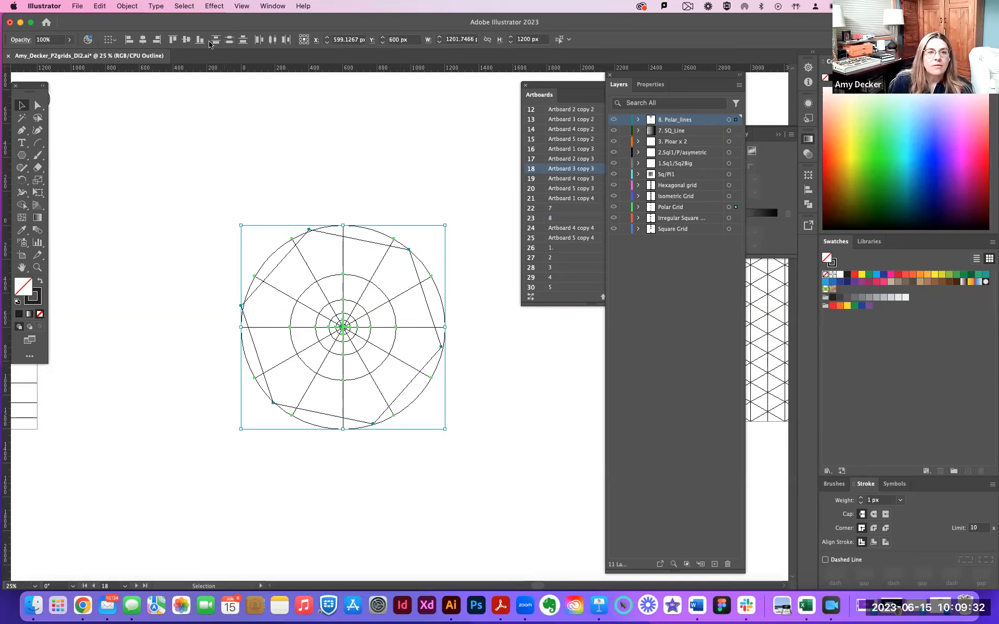
{"action": "left_click", "coordinate": [143, 40]}
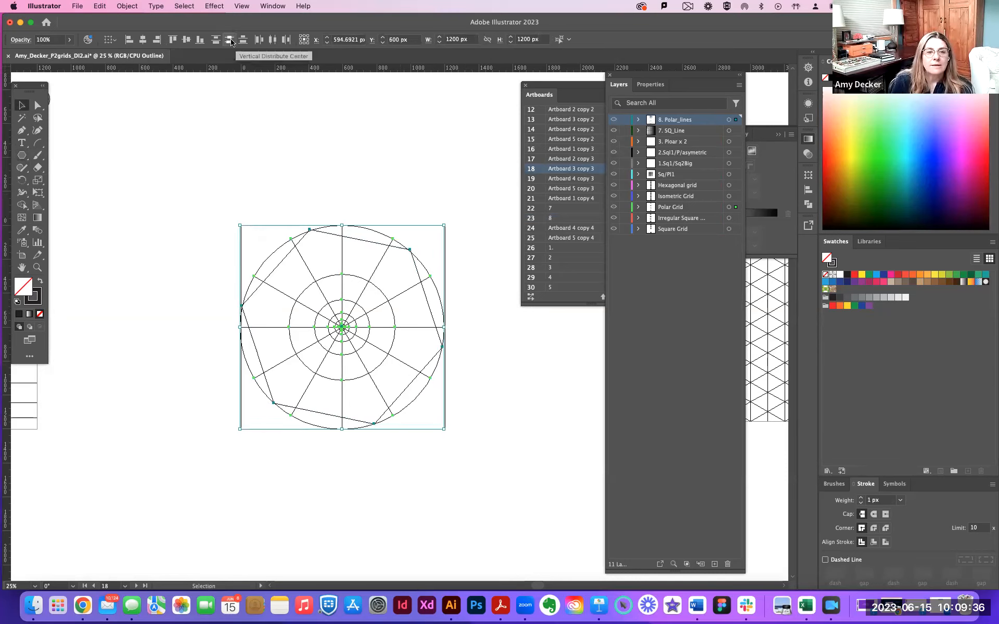
{"action": "left_click", "coordinate": [351, 338]}
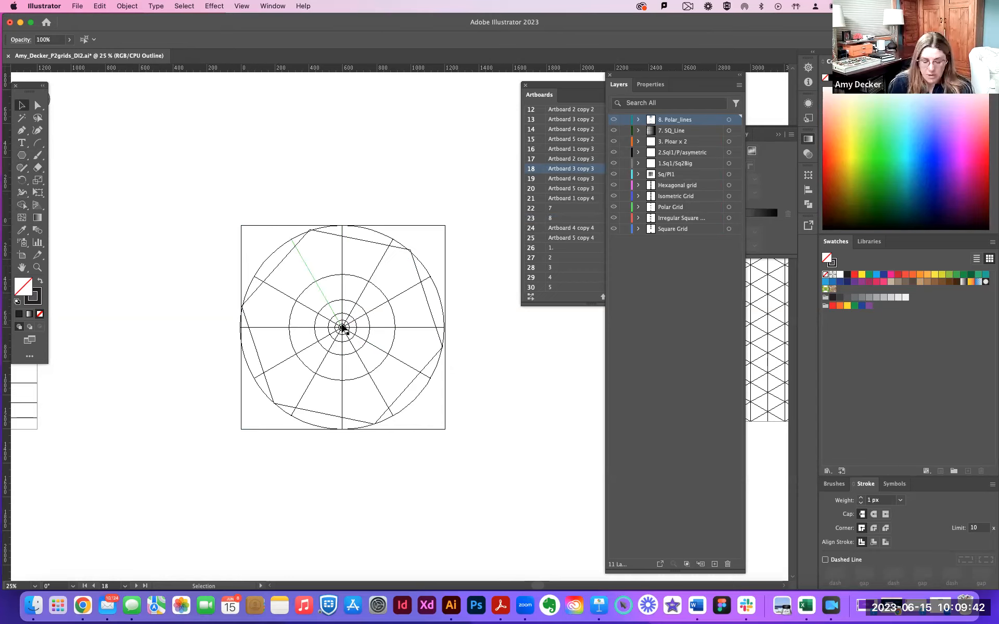
Try to move the polar grid by its centre, undo the move and deselect
{"action": "key", "text": "super+equal"}
{"action": "key", "text": "super+equal"}
{"action": "key", "text": "super+equal"}
{"action": "key", "text": "super+equal"}
{"action": "left_click_drag", "start_coordinate": [176, 331], "coordinate": [329, 314]}
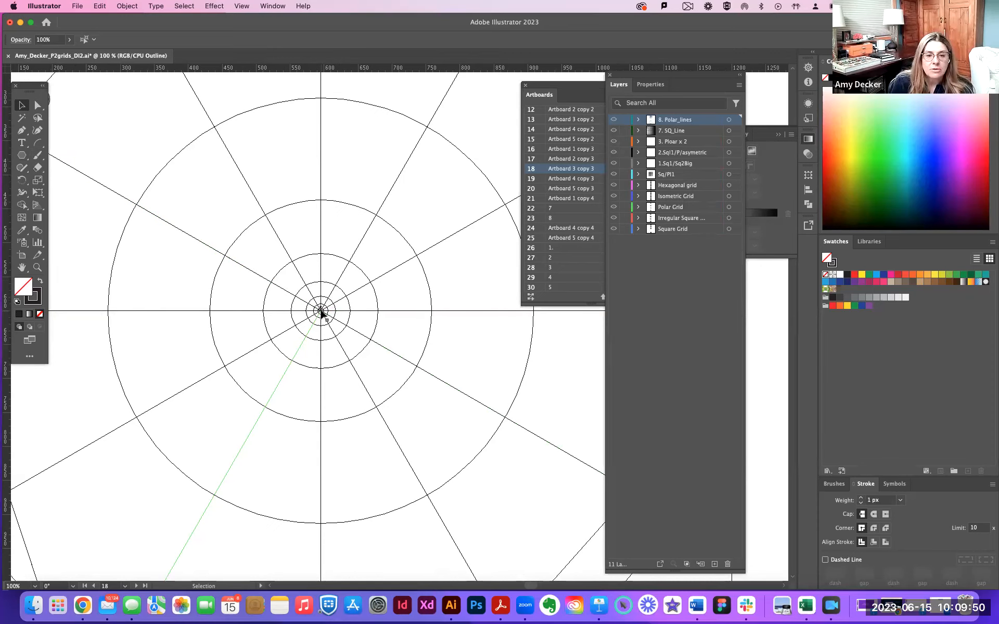
{"action": "left_click_drag", "start_coordinate": [322, 312], "coordinate": [358, 349]}
{"action": "key", "text": "super+z"}
{"action": "left_click", "coordinate": [355, 347]}
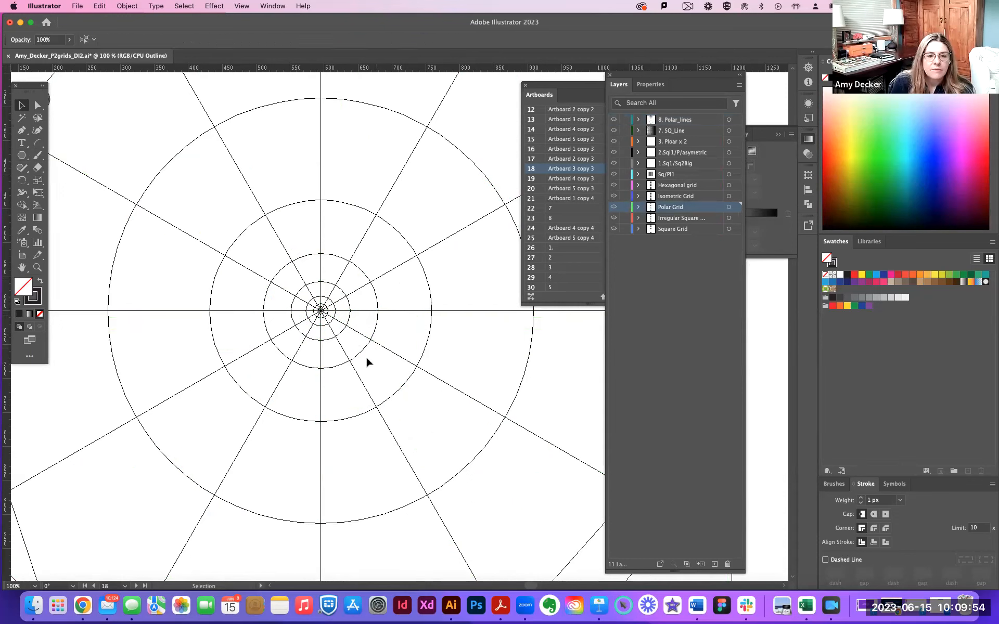
Draw a second, slightly tilted hexagon from the grid's centre, with its corners on the largest inner ring, and deselect it
{"action": "left_click", "coordinate": [21, 155]}
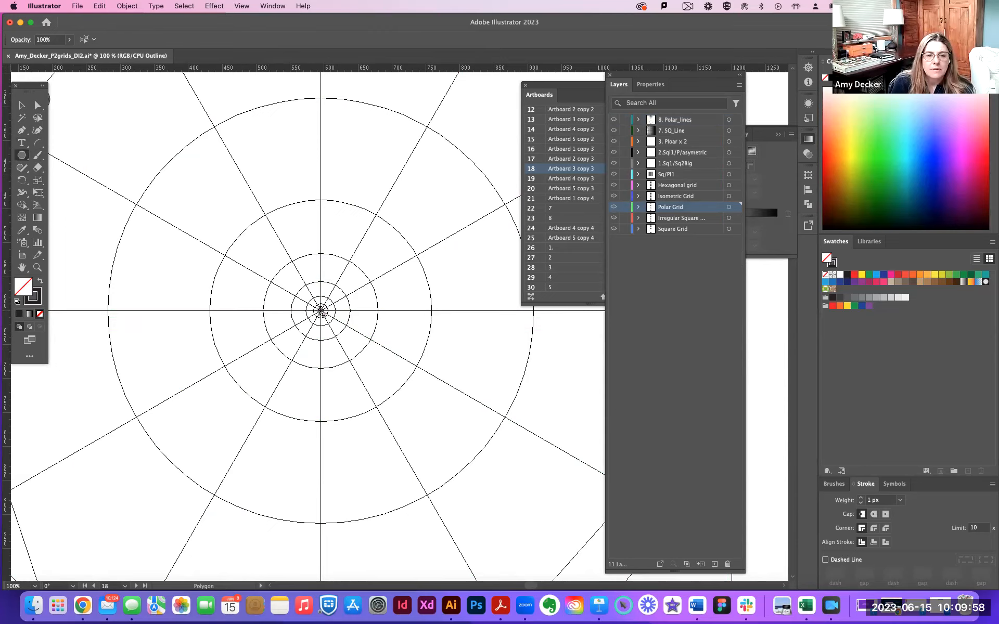
{"action": "left_click_drag", "start_coordinate": [322, 311], "coordinate": [511, 408]}
{"action": "key", "text": "Down"}
{"action": "key", "text": "Down"}
{"action": "left_click", "coordinate": [21, 105]}
{"action": "left_click", "coordinate": [111, 138]}
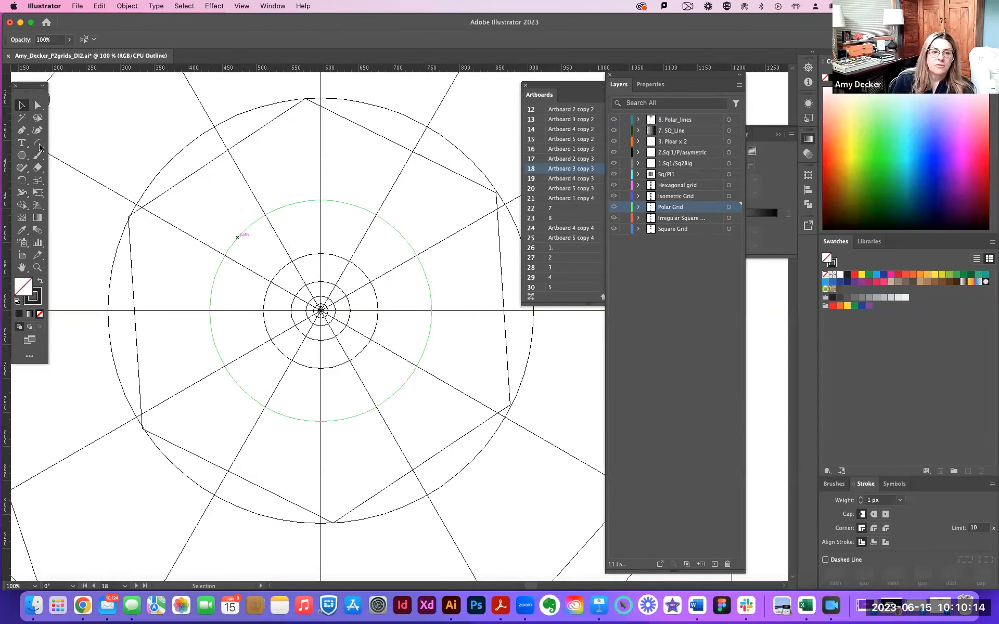
Draw a third hexagon about 286 by 326 px from the grid's centre inside the second-largest inner ring, and deselect it
{"action": "left_click", "coordinate": [21, 155]}
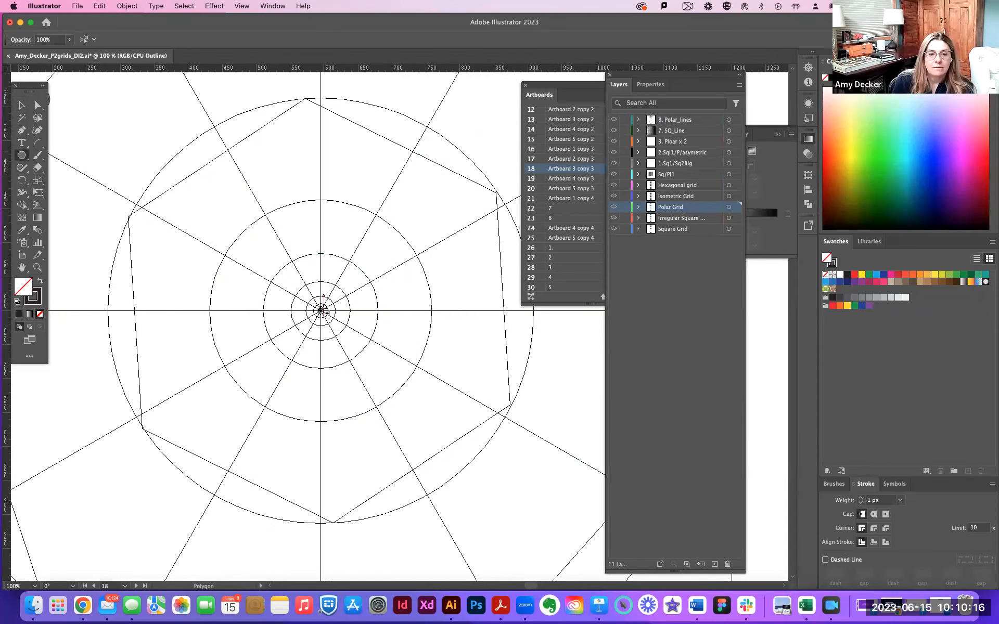
{"action": "left_click_drag", "start_coordinate": [321, 311], "coordinate": [416, 369]}
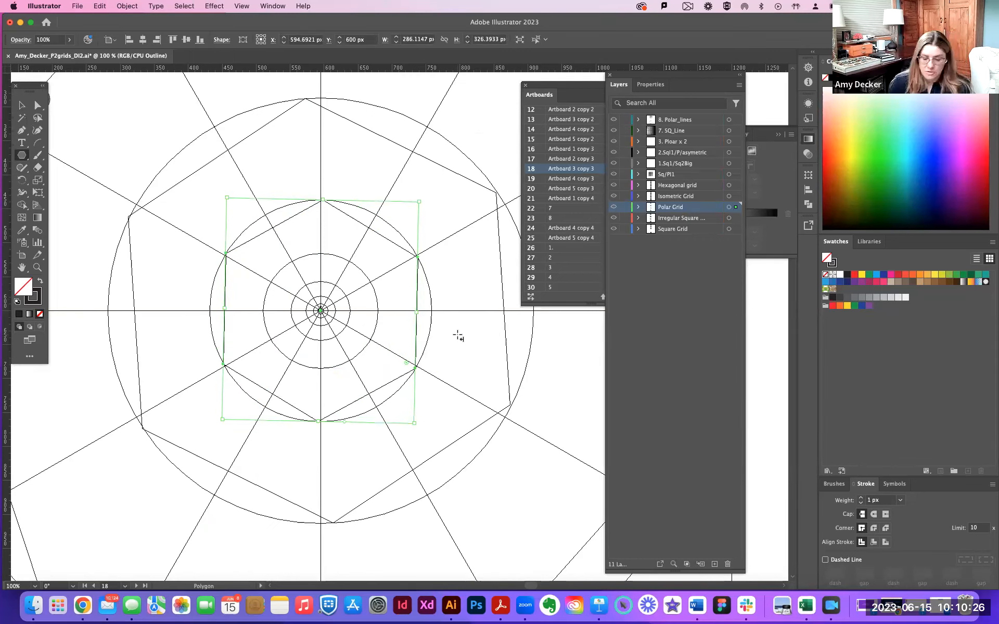
{"action": "key", "text": "super+minus"}
{"action": "key", "text": "super+minus"}
{"action": "key", "text": "super+minus"}
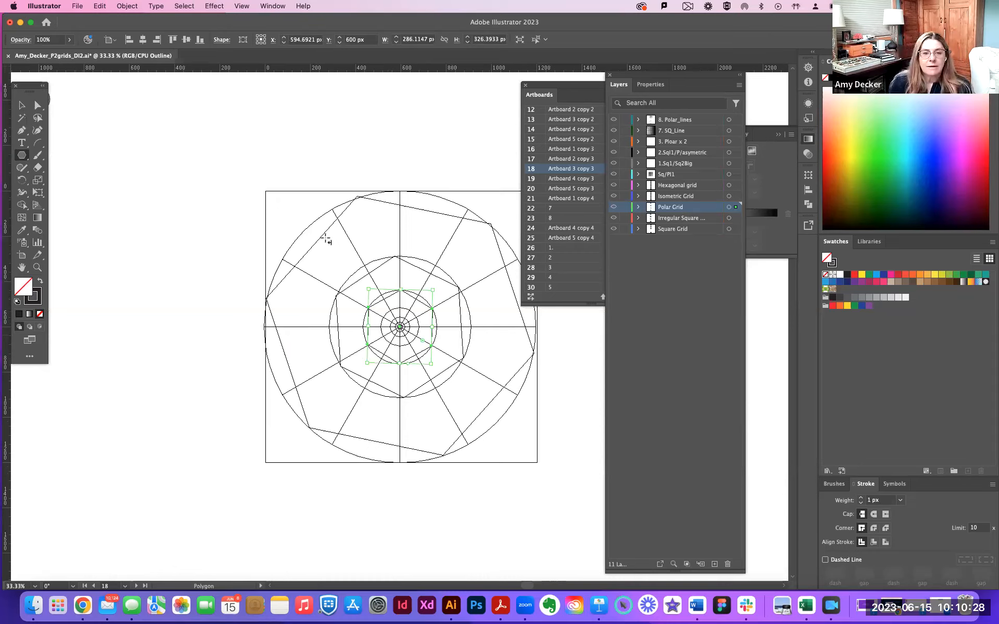
{"action": "left_click", "coordinate": [22, 106]}
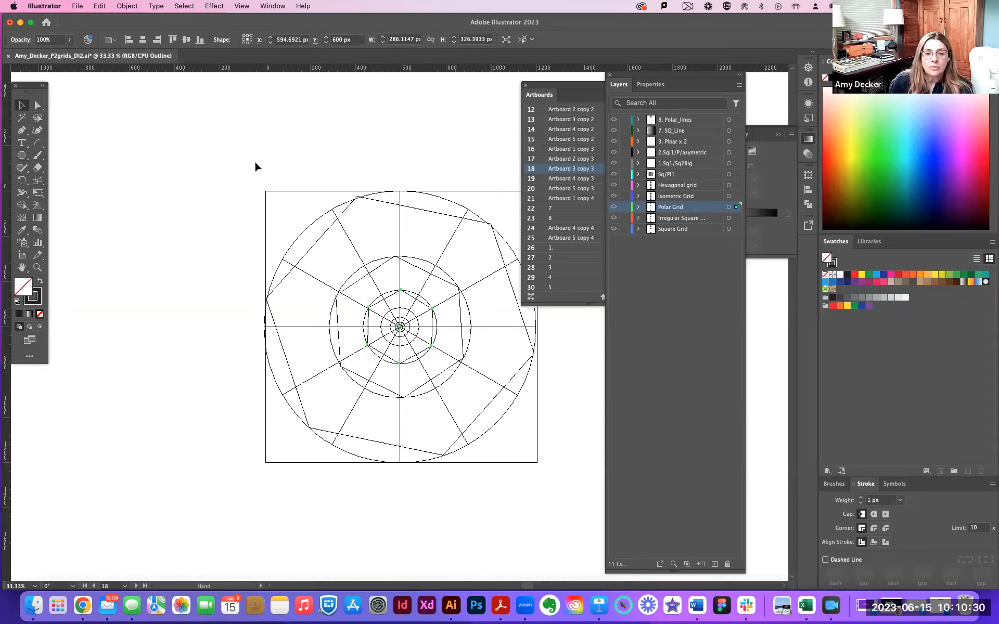
{"action": "left_click_drag", "start_coordinate": [317, 162], "coordinate": [198, 151]}
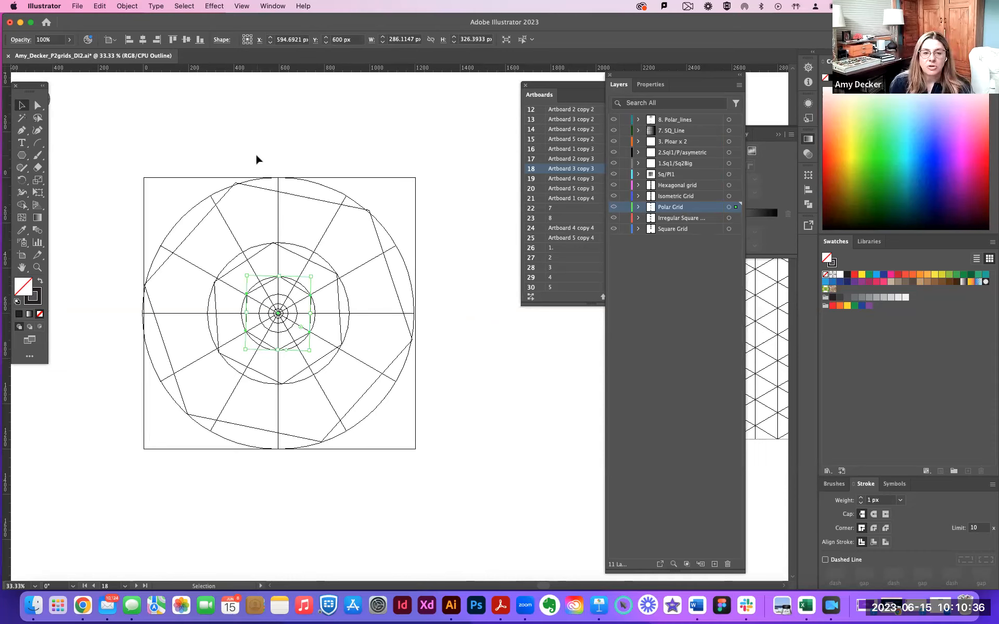
{"action": "left_click", "coordinate": [461, 227]}
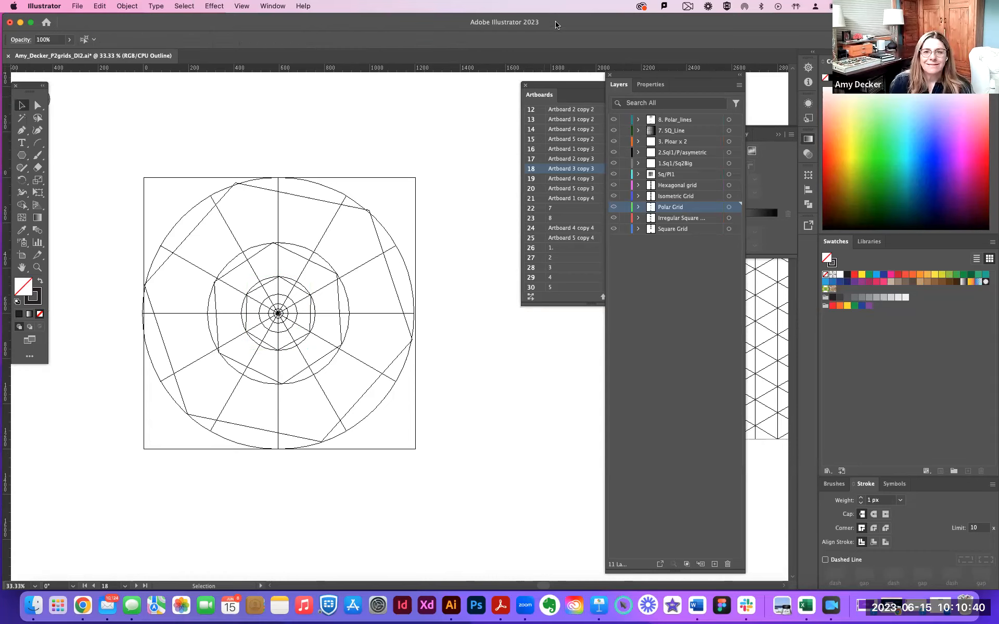